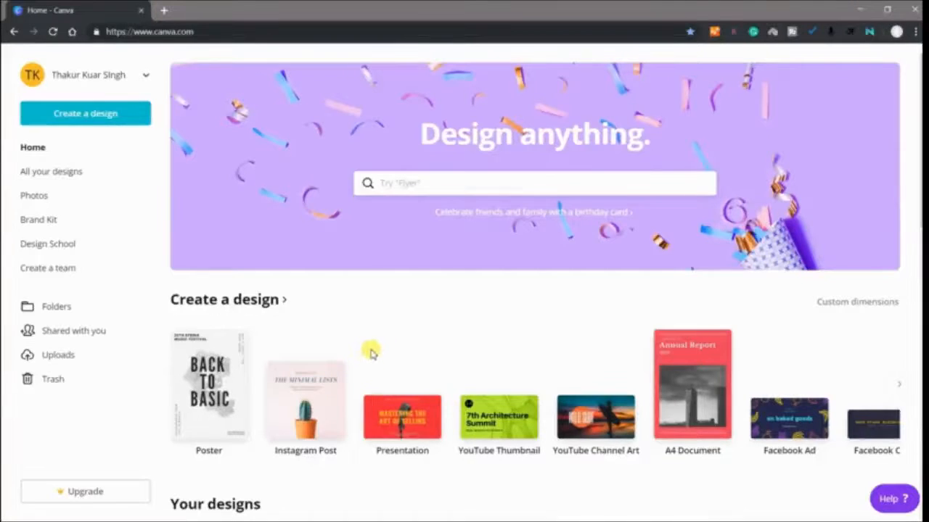
Create a blank Instagram Post design and search the elements for "rectangle"
{"action": "left_click", "coordinate": [319, 404]}
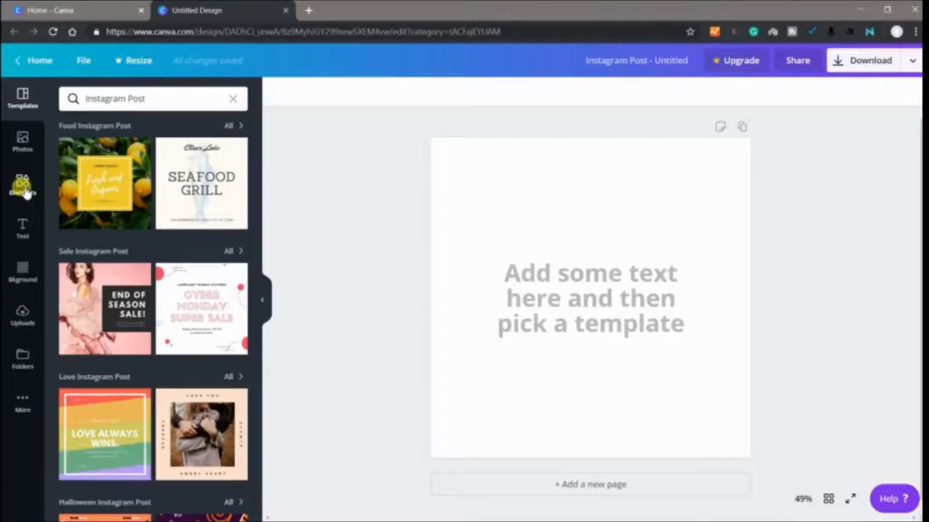
{"action": "left_click", "coordinate": [24, 190]}
{"action": "left_click", "coordinate": [152, 98]}
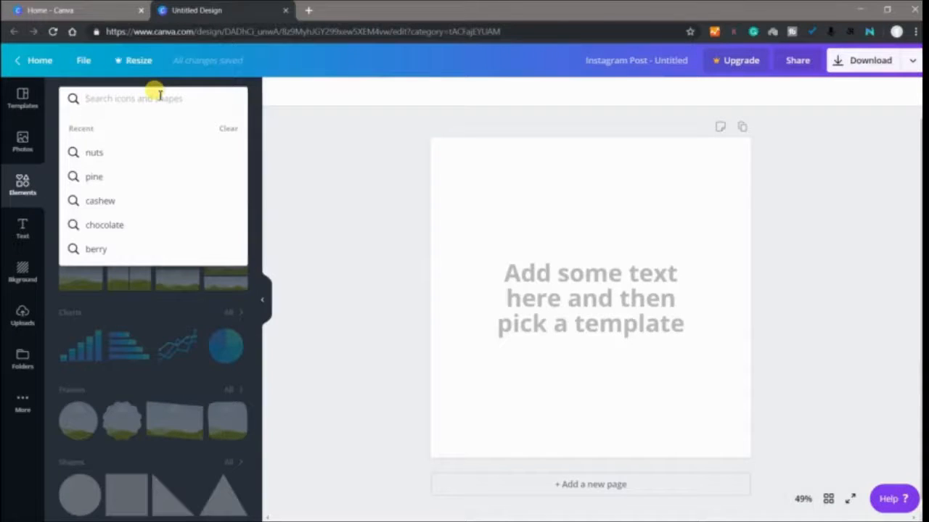
{"action": "type", "text": "rectangle"}
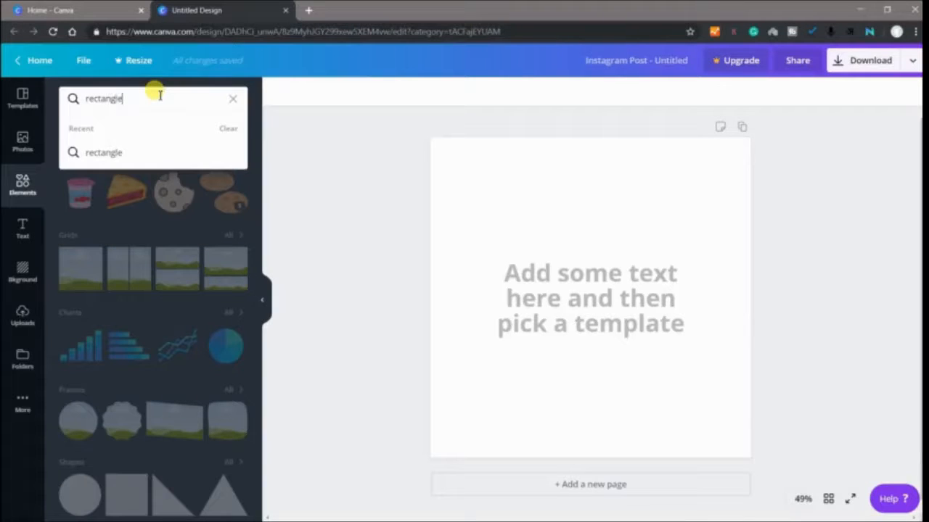
{"action": "key", "text": "Return"}
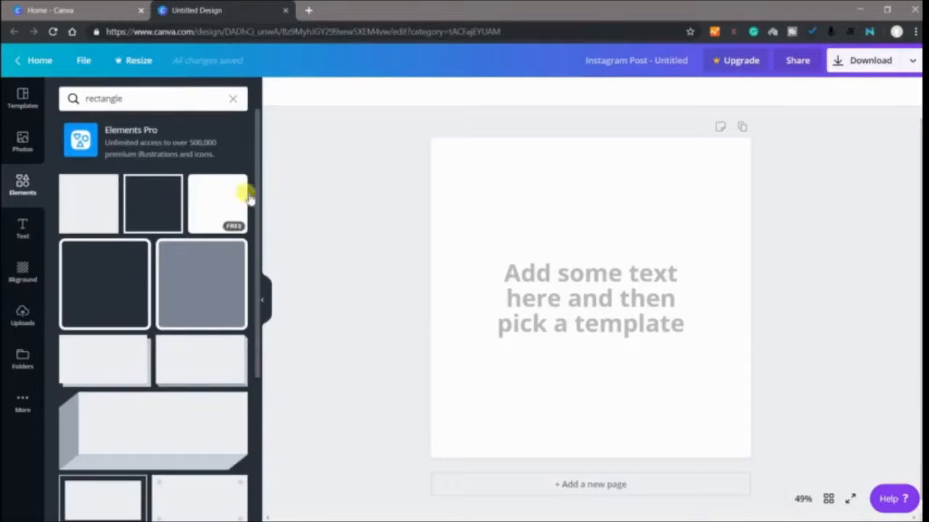
Add the free light grey rectangle with corner dots, rotate it upright and move it onto the page's left half
{"action": "scroll", "coordinate": [187, 320], "scroll_direction": "down", "scroll_amount": 3}
{"action": "scroll", "coordinate": [187, 319], "scroll_direction": "down", "scroll_amount": 2}
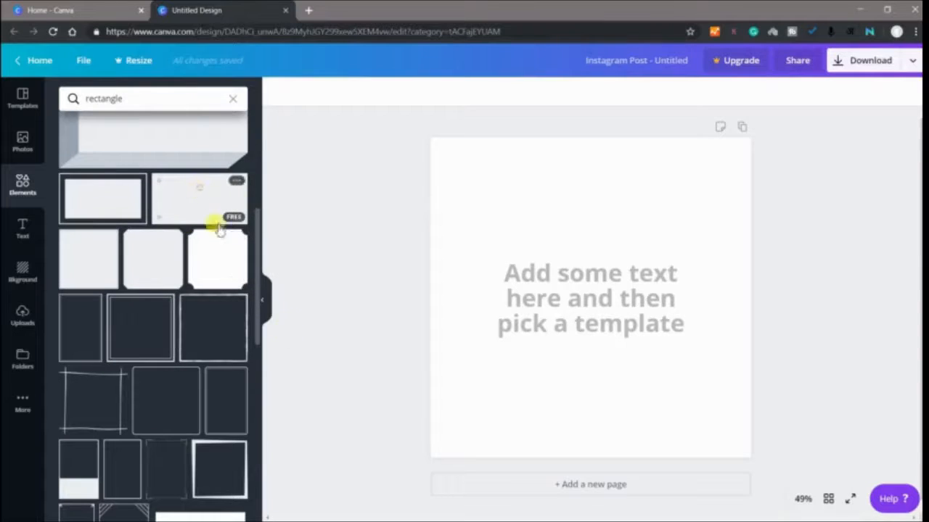
{"action": "left_click", "coordinate": [217, 222]}
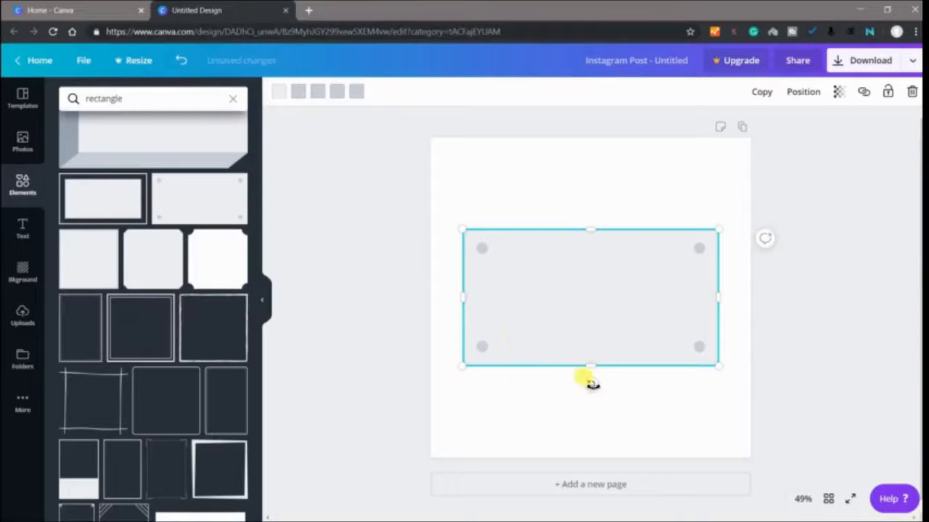
{"action": "left_click_drag", "start_coordinate": [592, 384], "coordinate": [534, 333]}
{"action": "left_click_drag", "start_coordinate": [603, 312], "coordinate": [524, 280]}
Stretch the upright rectangle past the page's top and bottom and widen it to cover the entire left half
{"action": "left_click_drag", "start_coordinate": [507, 390], "coordinate": [507, 484]}
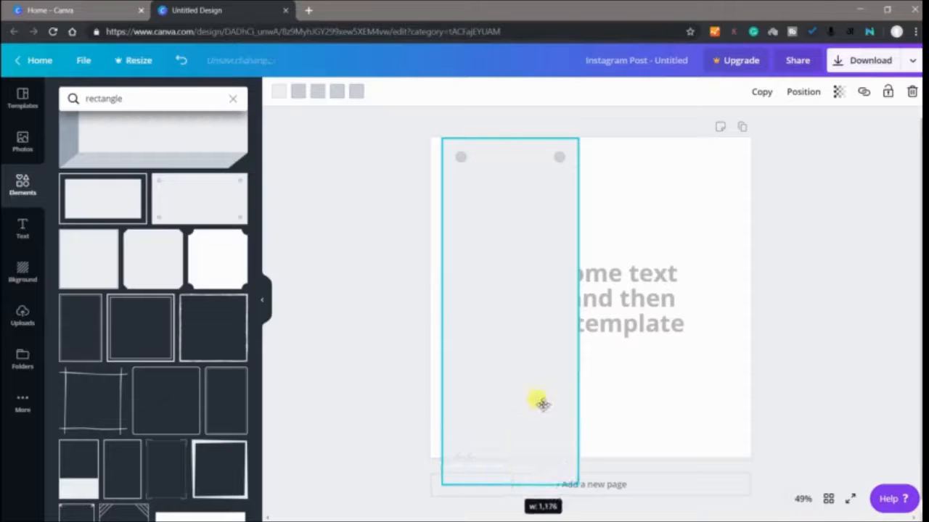
{"action": "left_click_drag", "start_coordinate": [509, 139], "coordinate": [503, 107]}
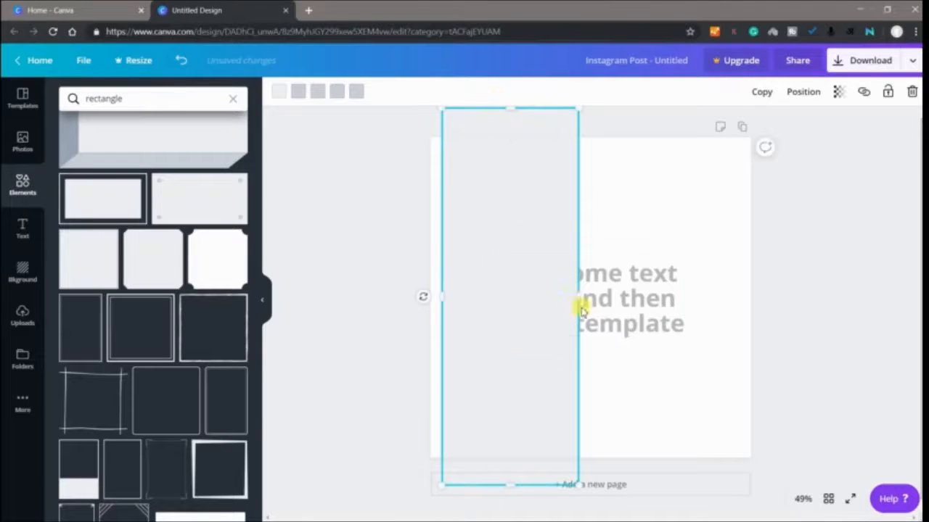
{"action": "left_click_drag", "start_coordinate": [439, 297], "coordinate": [422, 295]}
{"action": "mouse_move", "coordinate": [578, 296]}
{"action": "left_mouse_down"}
{"action": "mouse_move", "coordinate": [616, 290]}
{"action": "mouse_move", "coordinate": [580, 284]}
{"action": "mouse_move", "coordinate": [588, 289]}
{"action": "left_mouse_up"}
Move the placeholder text off the page and deselect it
{"action": "left_click", "coordinate": [610, 293]}
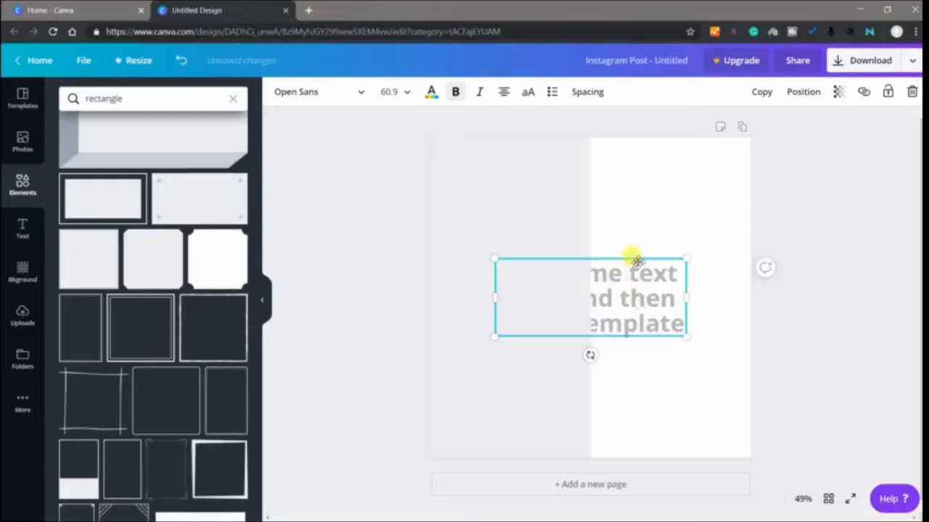
{"action": "left_click_drag", "start_coordinate": [634, 254], "coordinate": [292, 265]}
{"action": "left_click", "coordinate": [373, 470]}
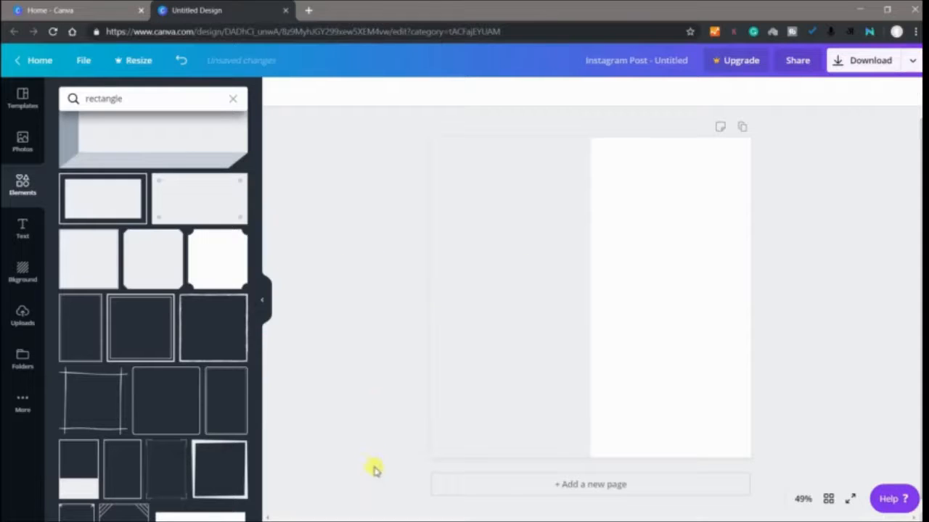
Add a second light grey rectangle with corner dots, rotate it upright and place it on the page's right half
{"action": "left_click", "coordinate": [198, 204]}
{"action": "mouse_move", "coordinate": [460, 363]}
{"action": "left_mouse_down"}
{"action": "mouse_move", "coordinate": [488, 230]}
{"action": "mouse_move", "coordinate": [457, 336]}
{"action": "mouse_move", "coordinate": [471, 360]}
{"action": "left_mouse_up"}
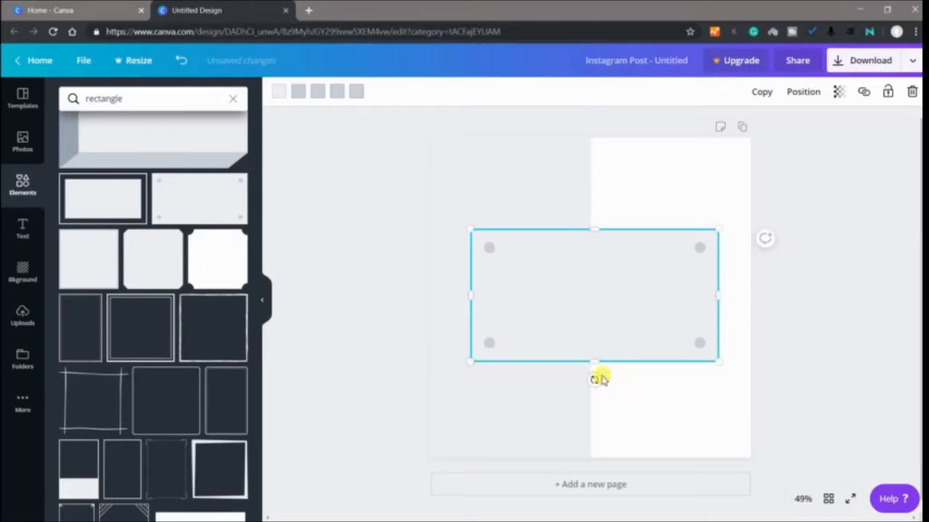
{"action": "left_click_drag", "start_coordinate": [596, 378], "coordinate": [702, 298]}
{"action": "left_click_drag", "start_coordinate": [593, 330], "coordinate": [663, 316]}
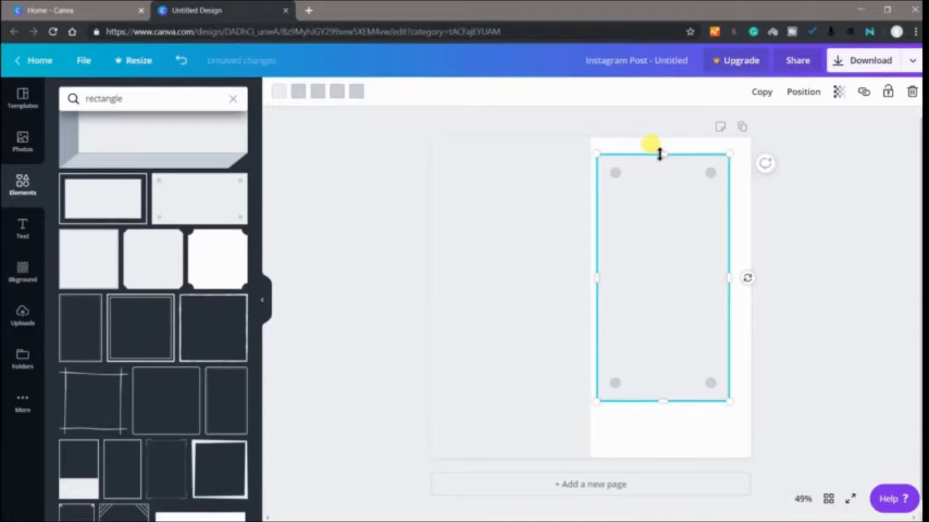
Stretch the second rectangle beyond the page's top and bottom and widen it to fill the entire right half
{"action": "left_click_drag", "start_coordinate": [659, 153], "coordinate": [655, 109]}
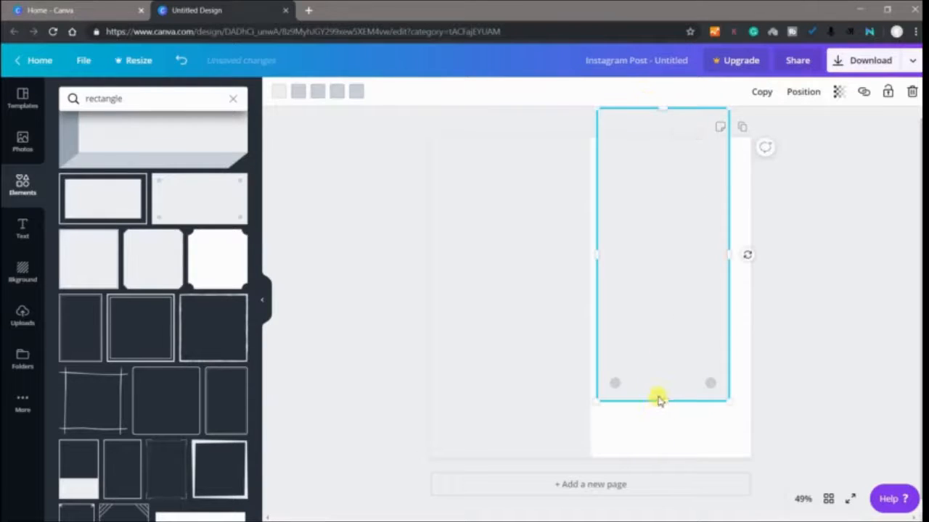
{"action": "left_click_drag", "start_coordinate": [662, 401], "coordinate": [663, 485]}
{"action": "left_click_drag", "start_coordinate": [729, 296], "coordinate": [750, 295]}
{"action": "left_click_drag", "start_coordinate": [596, 298], "coordinate": [590, 295]}
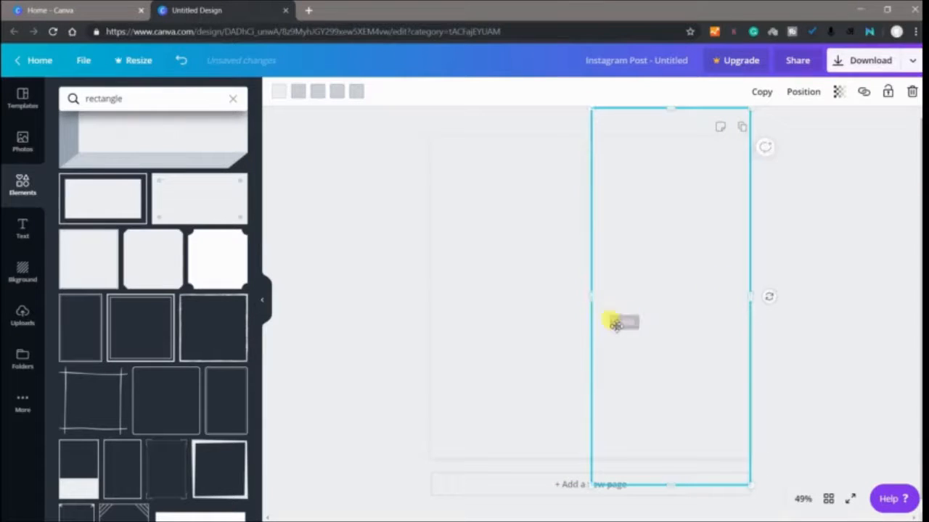
Colour the right rectangle green and the left rectangle red from the default colours
{"action": "left_click", "coordinate": [278, 92]}
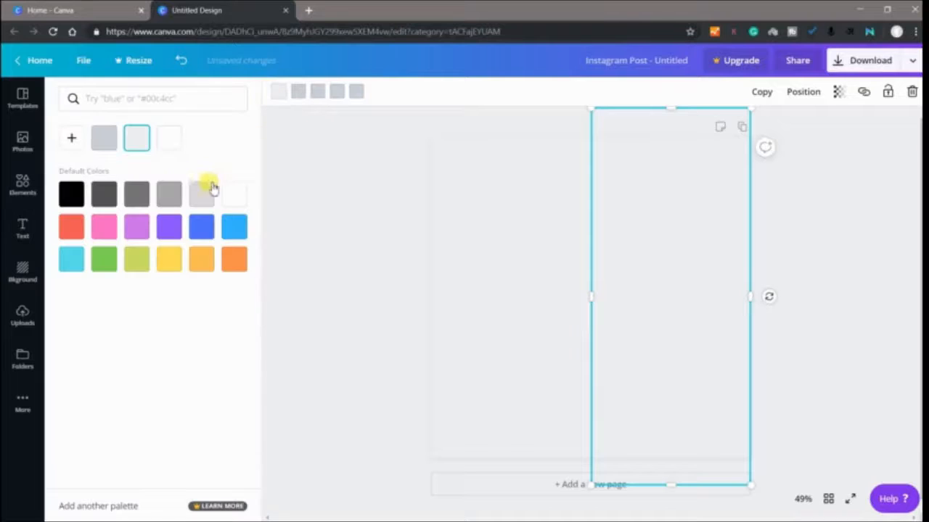
{"action": "left_click", "coordinate": [105, 259]}
{"action": "key", "text": "Tab"}
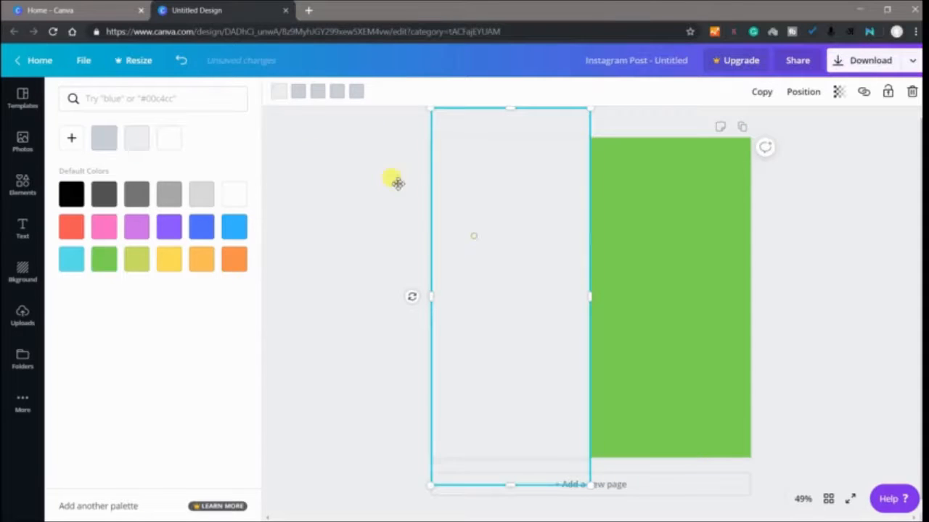
{"action": "left_click", "coordinate": [283, 99]}
{"action": "left_click", "coordinate": [283, 99]}
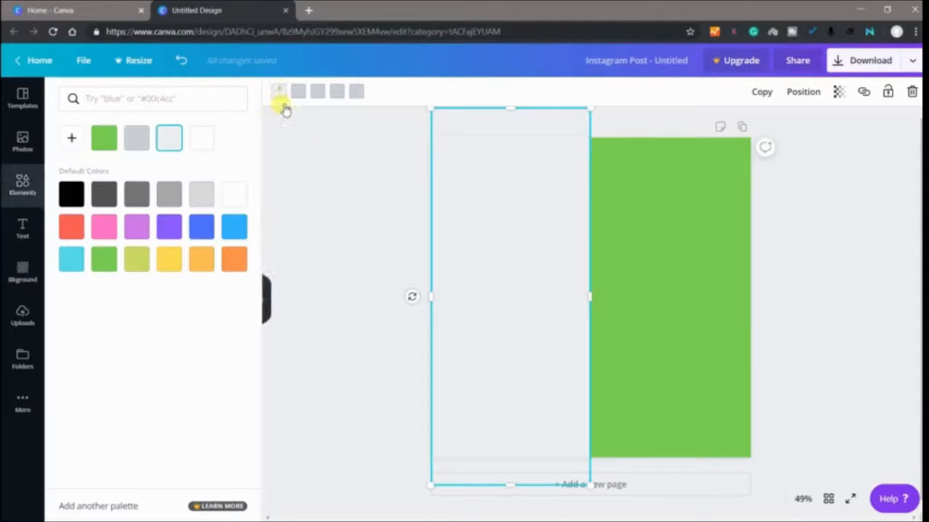
{"action": "left_click", "coordinate": [72, 227]}
{"action": "left_click", "coordinate": [421, 324]}
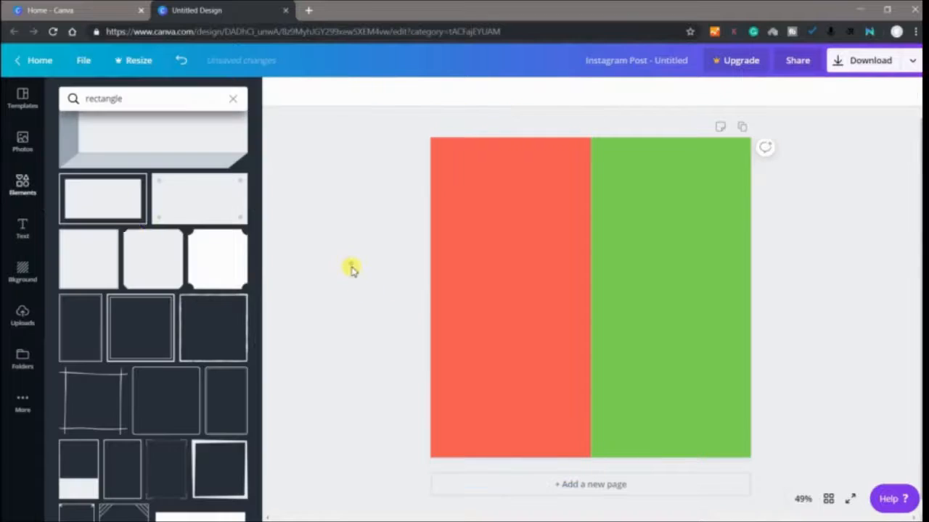
Replace the element search term with "hexagon" and run the search
{"action": "scroll", "coordinate": [119, 208], "scroll_direction": "up", "scroll_amount": 5}
{"action": "left_click", "coordinate": [200, 101]}
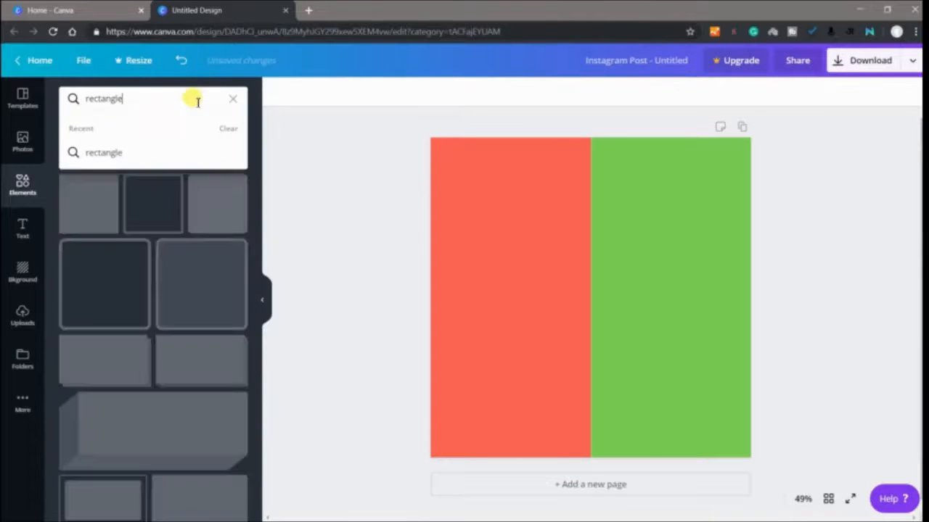
{"action": "key", "text": "ctrl+a"}
{"action": "key", "text": "BackSpace"}
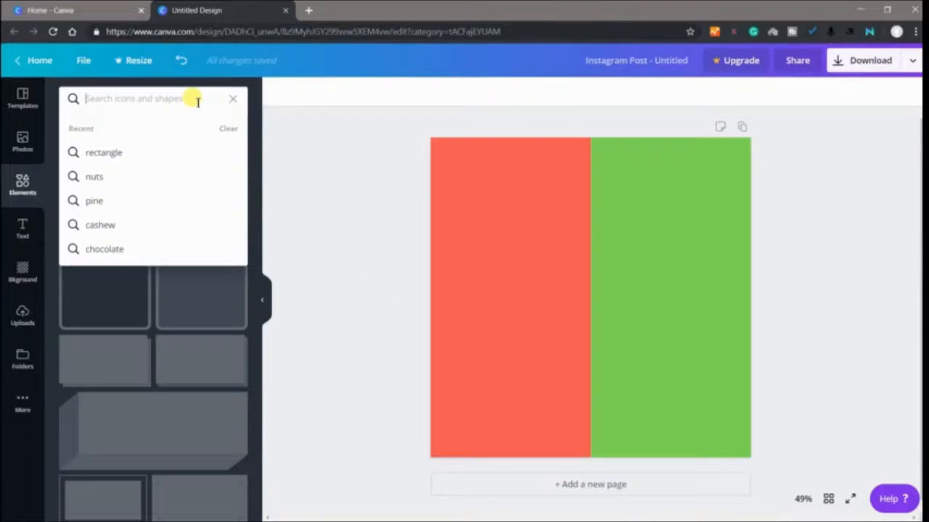
{"action": "type", "text": "hexa"}
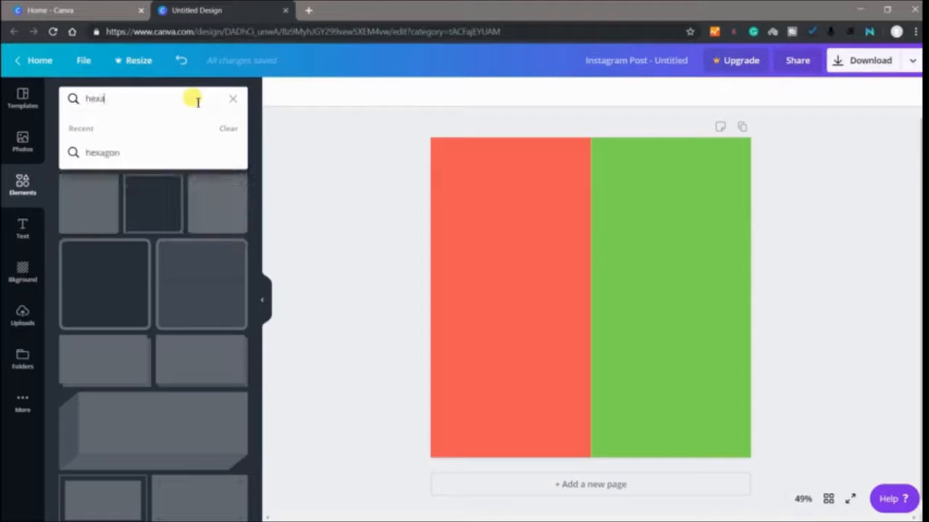
{"action": "type", "text": "gon"}
{"action": "key", "text": "Return"}
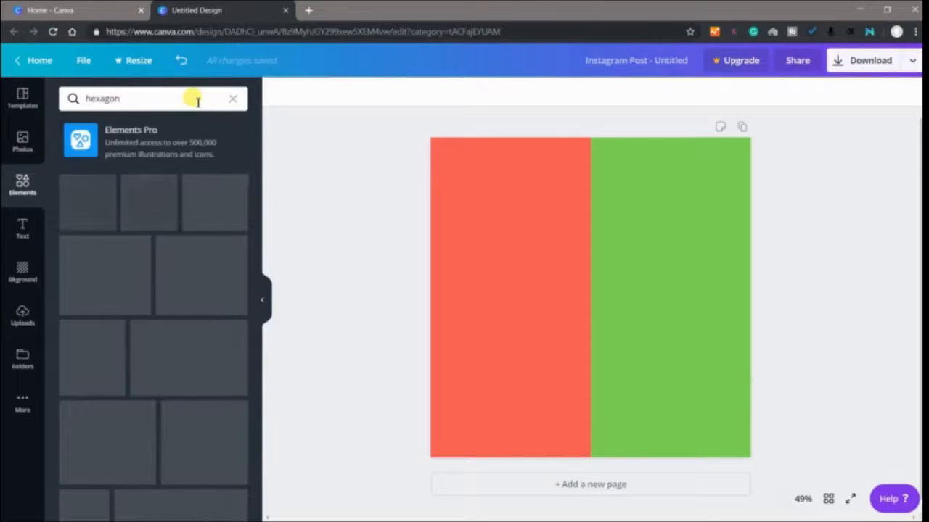
Add the free elongated black hexagon and centre it over the page's top edge so only its lower half overlaps the page
{"action": "scroll", "coordinate": [183, 290], "scroll_direction": "down", "scroll_amount": 3}
{"action": "scroll", "coordinate": [183, 301], "scroll_direction": "down", "scroll_amount": 8}
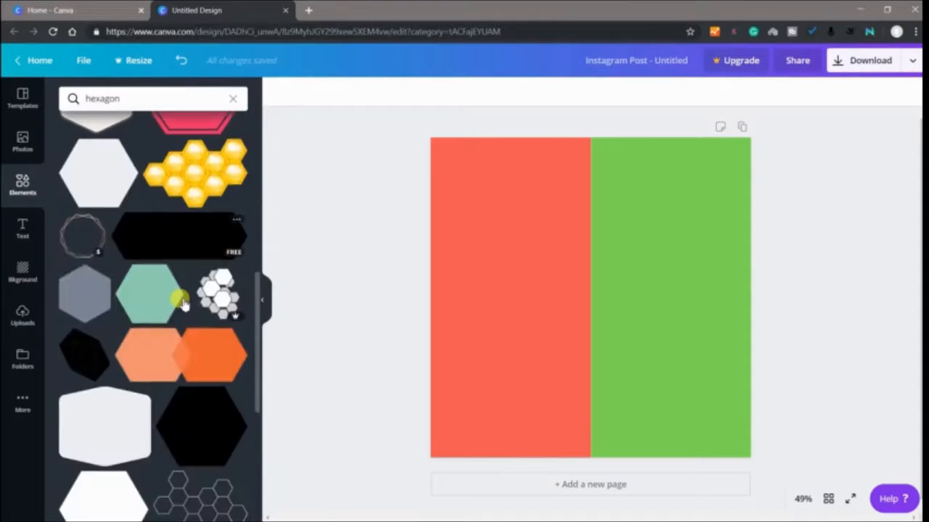
{"action": "scroll", "coordinate": [182, 310], "scroll_direction": "down", "scroll_amount": 10}
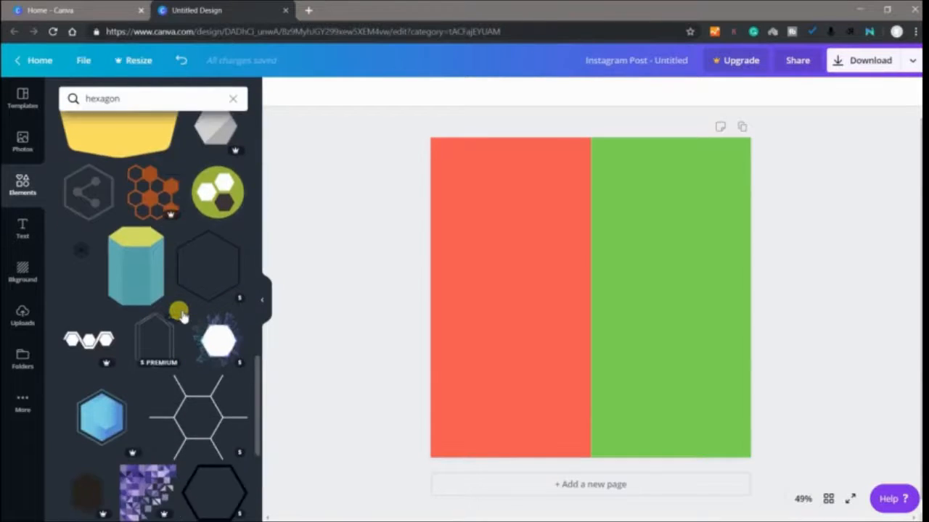
{"action": "scroll", "coordinate": [183, 315], "scroll_direction": "up", "scroll_amount": 10}
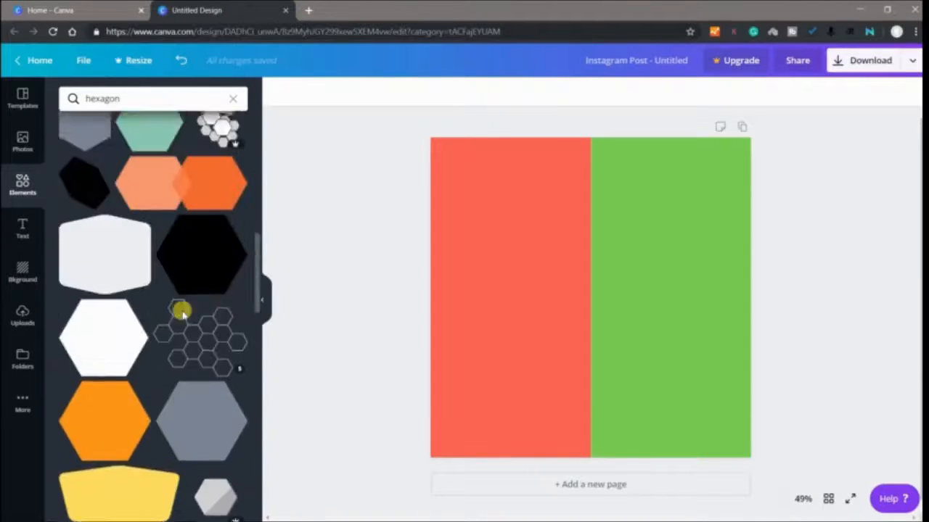
{"action": "scroll", "coordinate": [183, 315], "scroll_direction": "up", "scroll_amount": 5}
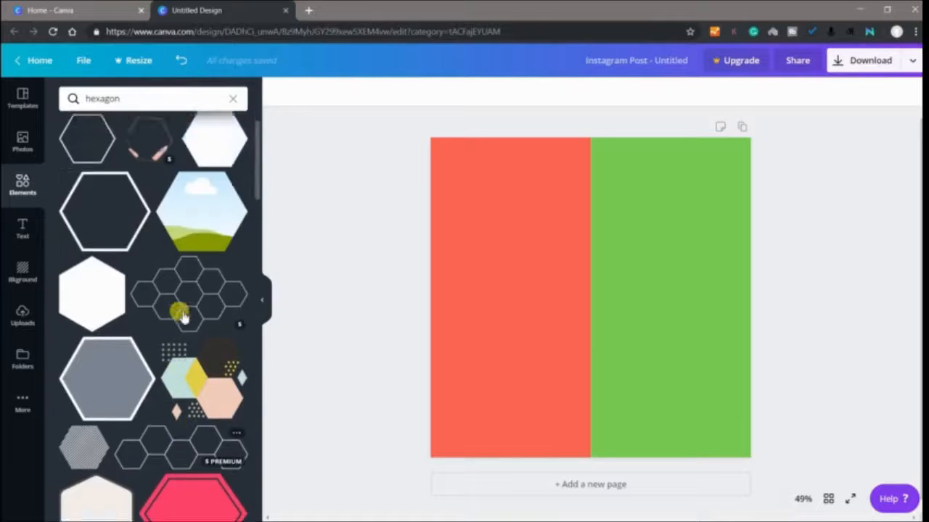
{"action": "scroll", "coordinate": [183, 315], "scroll_direction": "down", "scroll_amount": 3}
{"action": "scroll", "coordinate": [181, 314], "scroll_direction": "down", "scroll_amount": 2}
{"action": "left_click", "coordinate": [173, 362]}
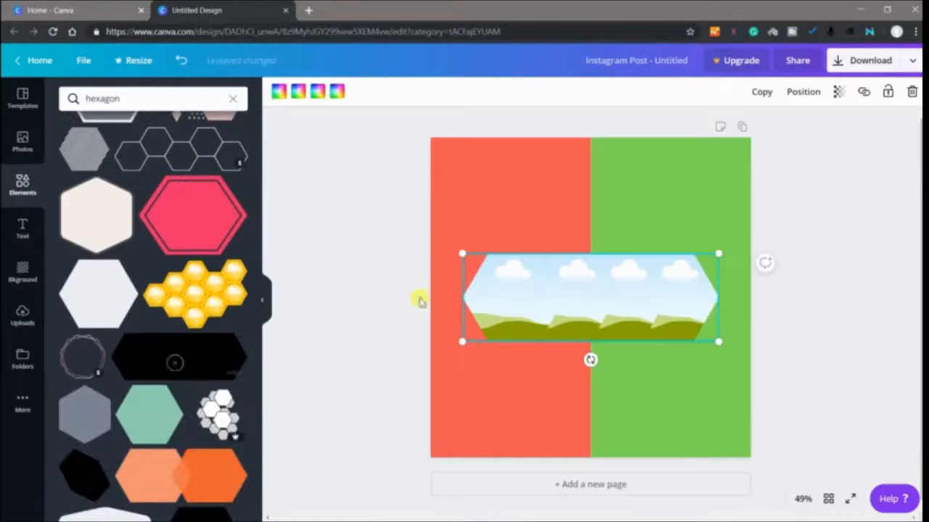
{"action": "left_click_drag", "start_coordinate": [599, 282], "coordinate": [597, 121]}
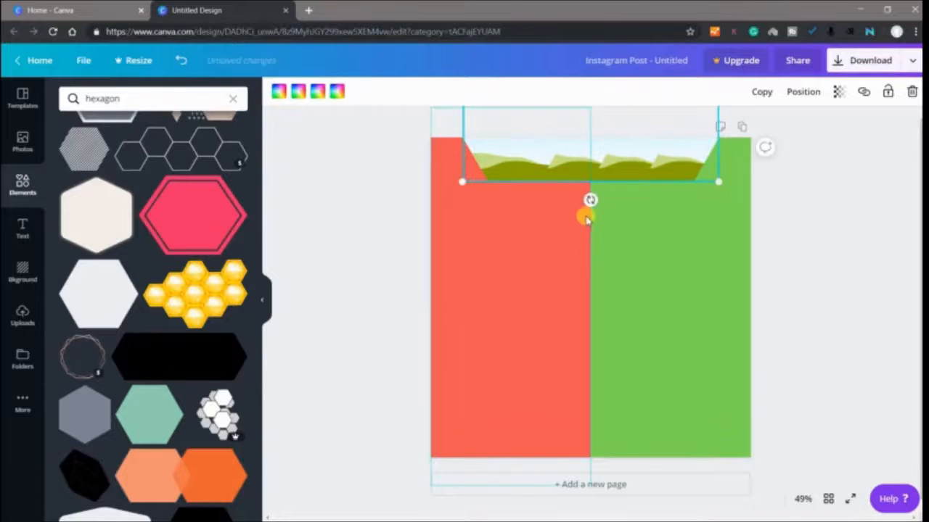
Fill all four colour sections of the elongated hexagon with white and deselect it
{"action": "left_click", "coordinate": [279, 90]}
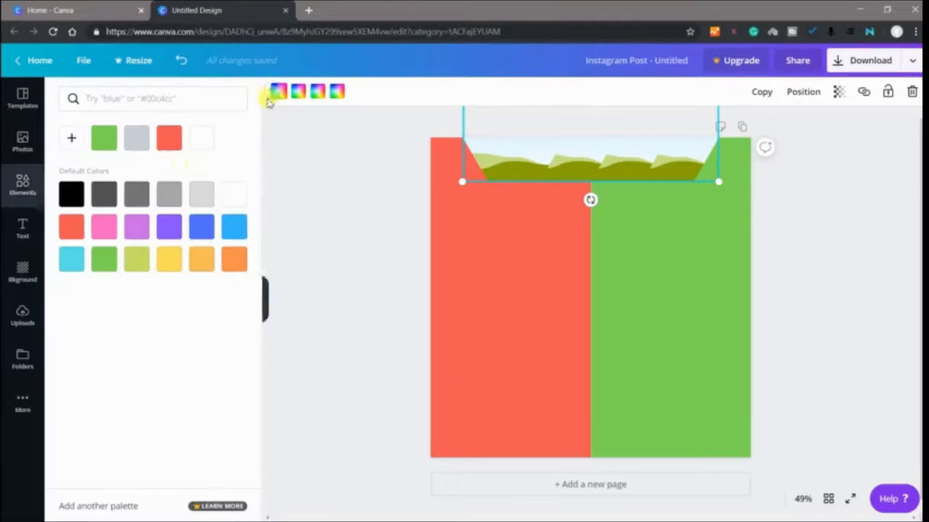
{"action": "left_click", "coordinate": [234, 194]}
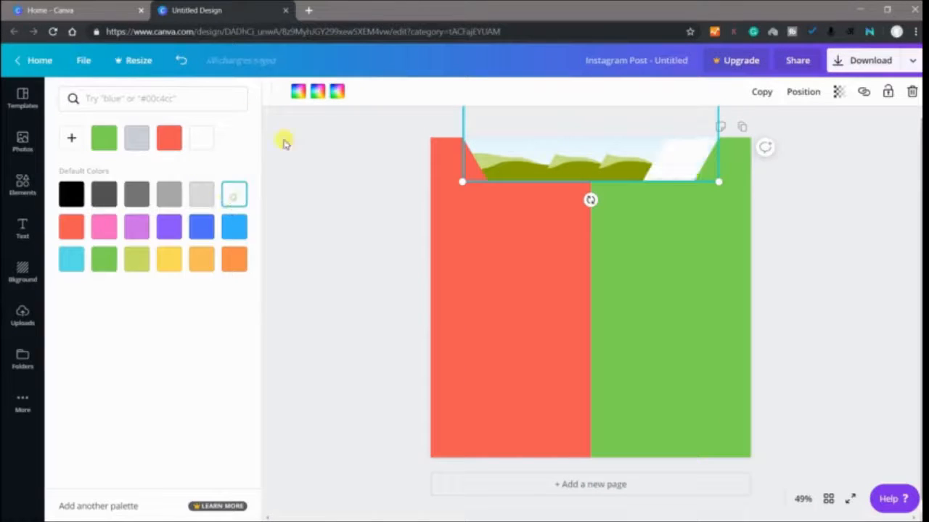
{"action": "left_click", "coordinate": [236, 190]}
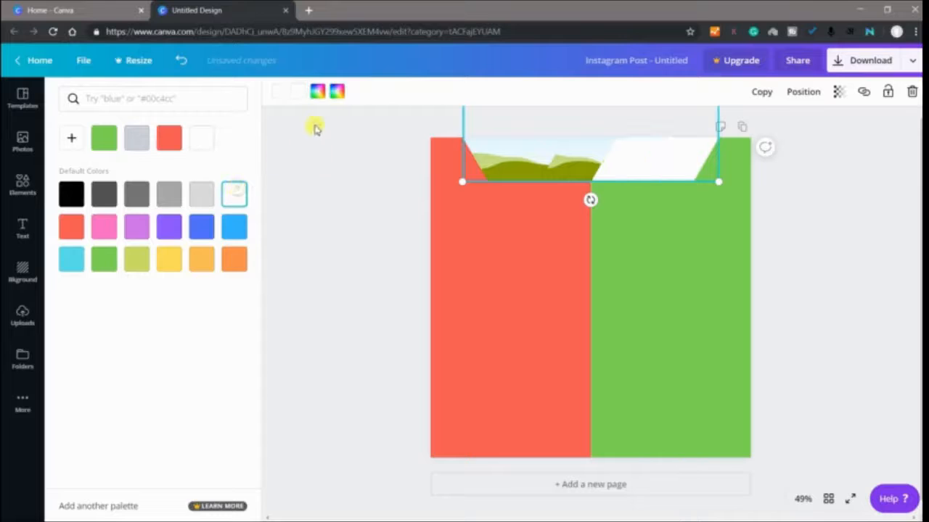
{"action": "left_click", "coordinate": [234, 196]}
{"action": "left_click", "coordinate": [246, 191]}
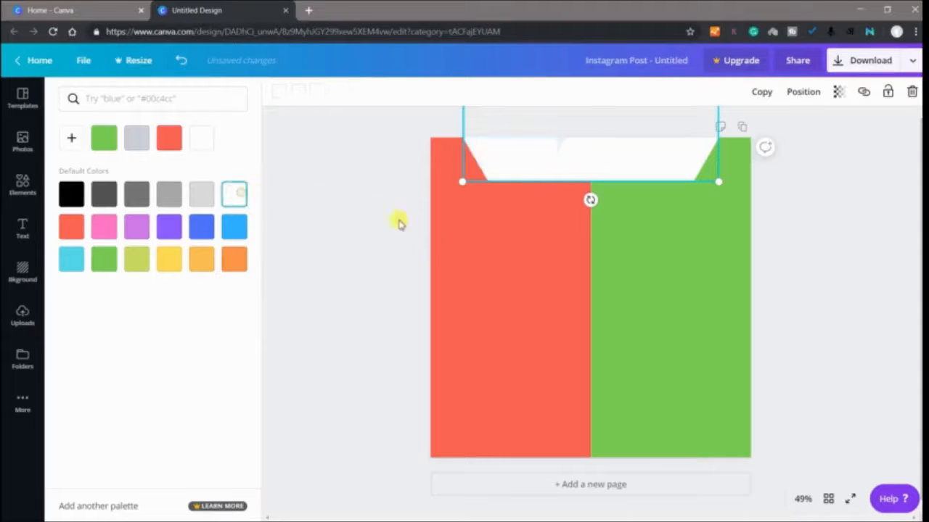
{"action": "left_click", "coordinate": [23, 186]}
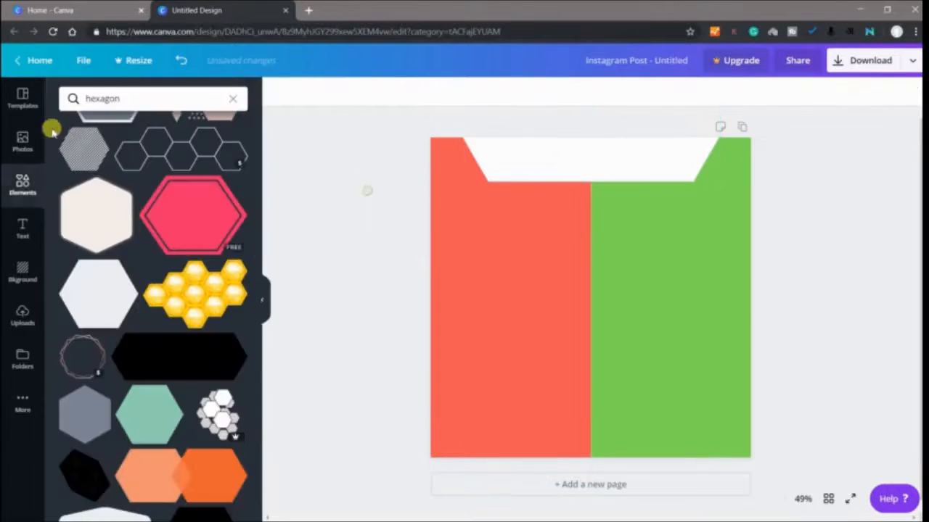
Add a heading reading "What Your Body Needs" and place it centred on the white banner
{"action": "left_click", "coordinate": [18, 231]}
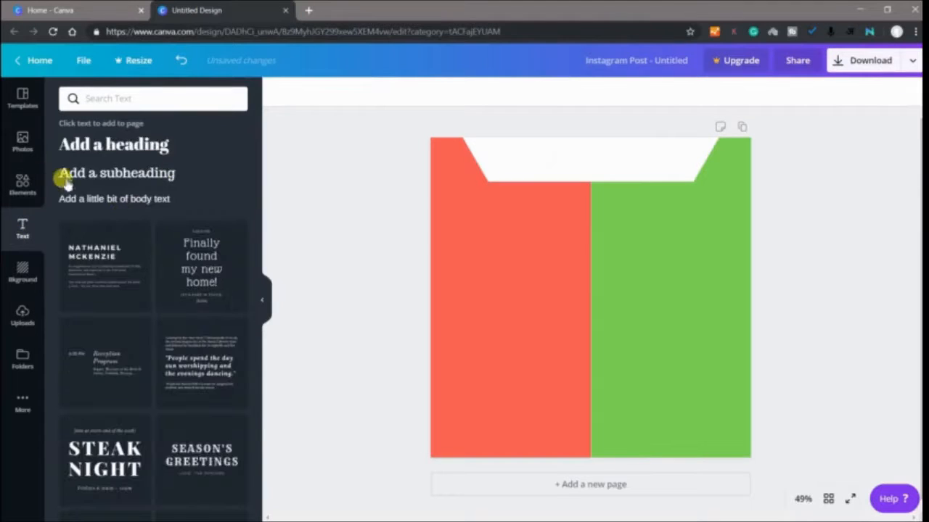
{"action": "left_click", "coordinate": [109, 145]}
{"action": "key", "text": "BackSpace"}
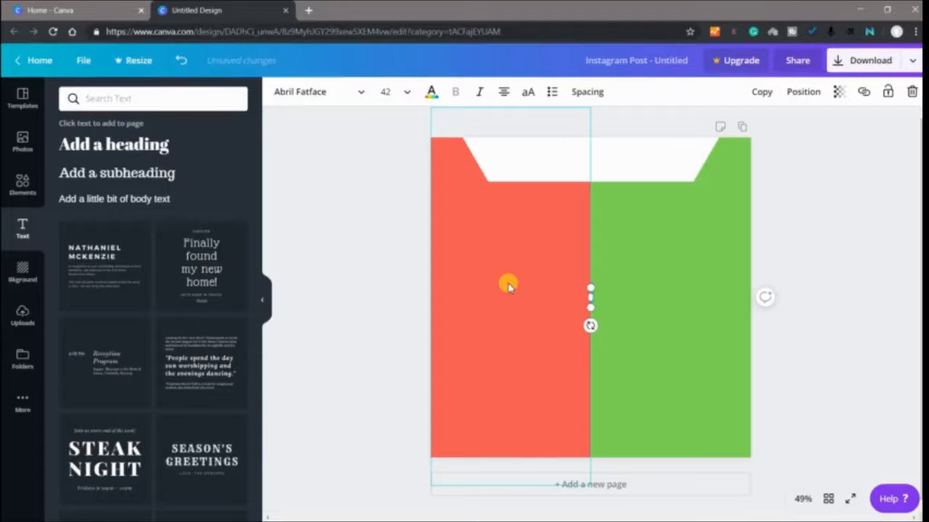
{"action": "type", "text": "What Your"}
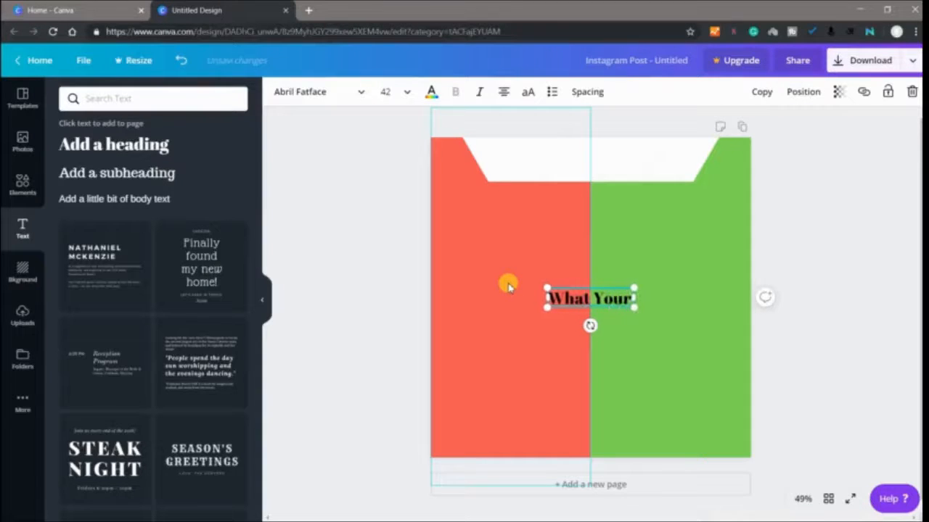
{"action": "type", "text": " Body"}
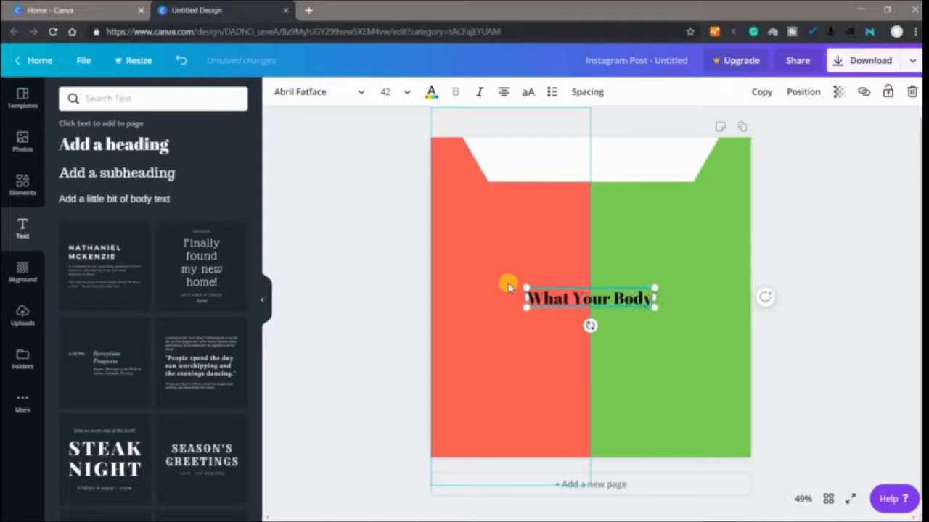
{"action": "type", "text": " Needs"}
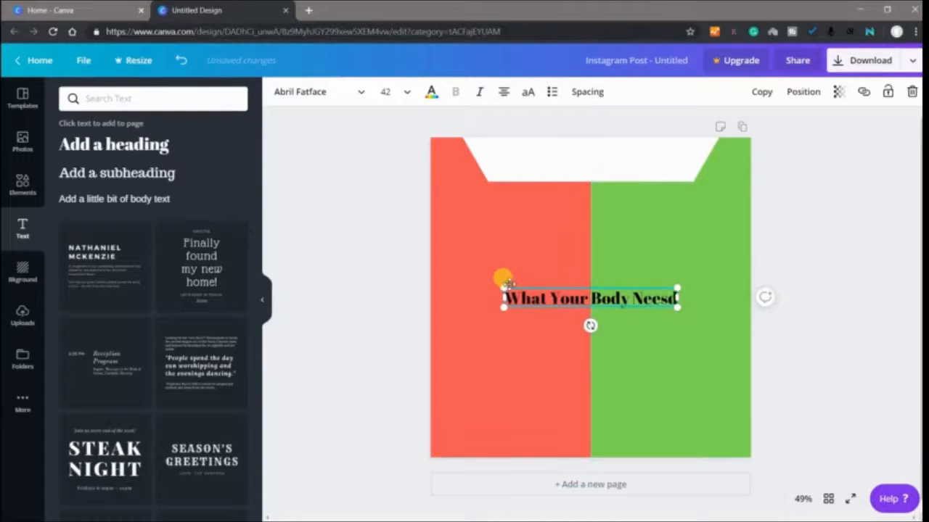
{"action": "key", "text": "BackSpace"}
{"action": "key", "text": "BackSpace"}
{"action": "type", "text": "ds"}
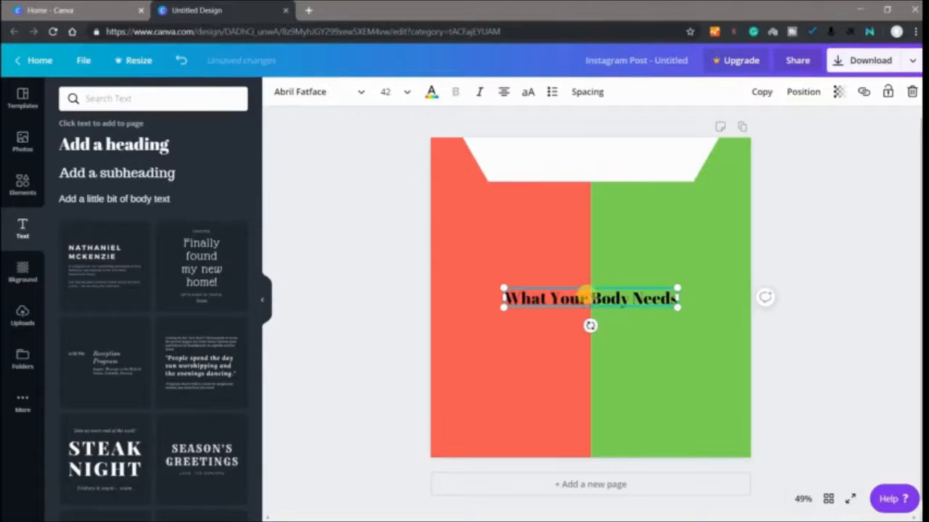
{"action": "left_click_drag", "start_coordinate": [591, 288], "coordinate": [592, 149]}
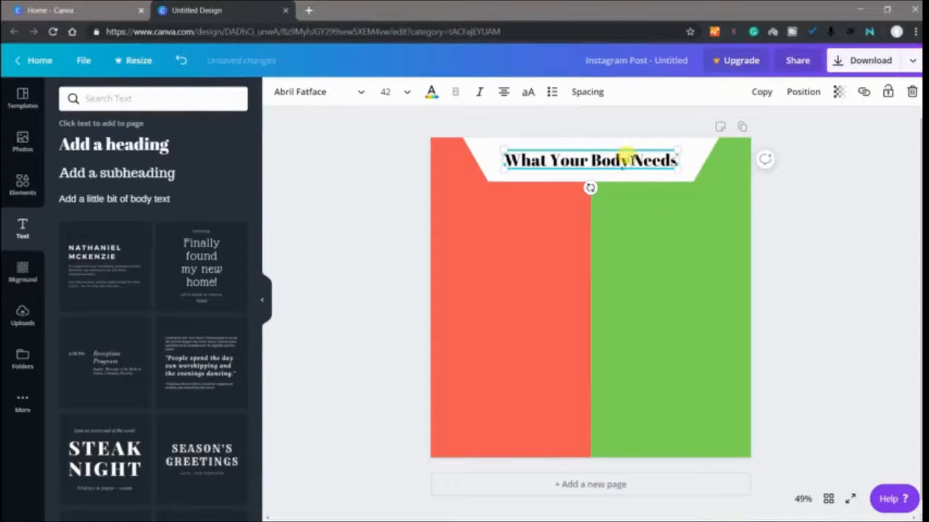
Colour the whole "What Your Body Needs" title green from the default colours and deselect it
{"action": "double_click", "coordinate": [630, 160]}
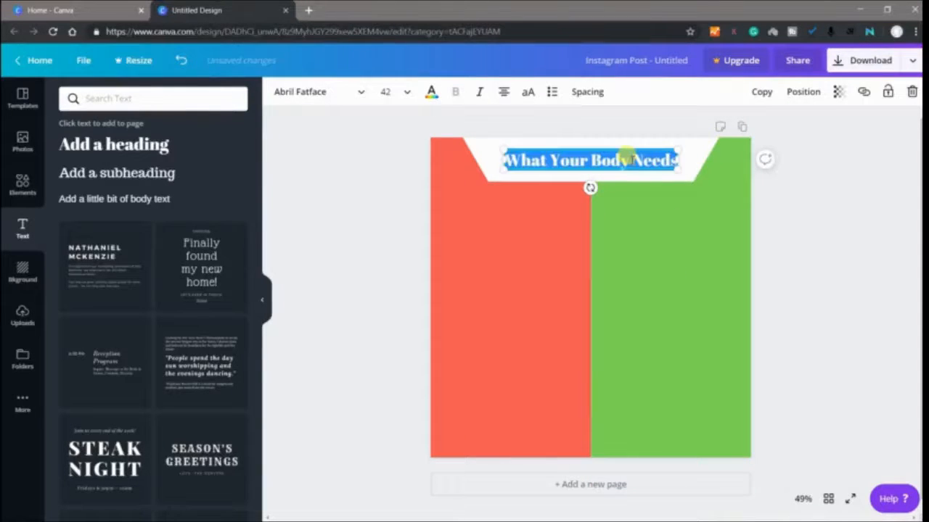
{"action": "left_click", "coordinate": [431, 93]}
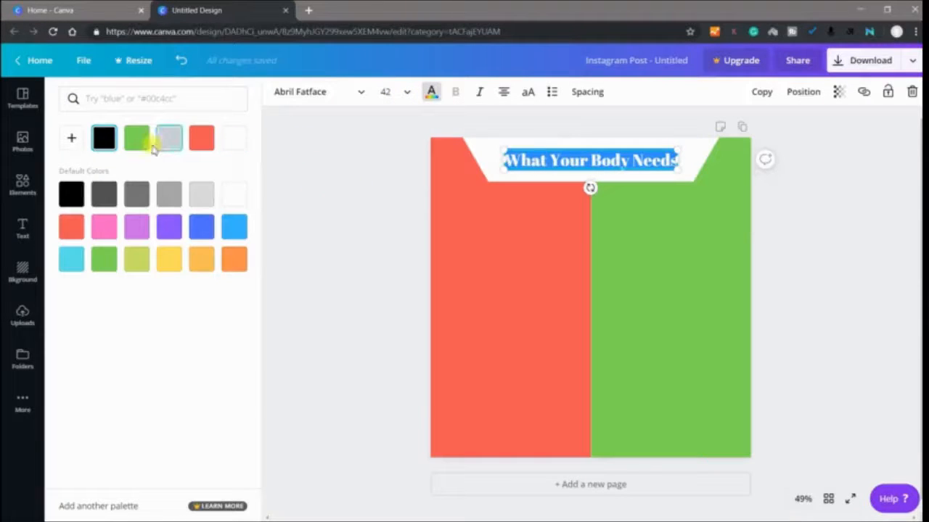
{"action": "left_click", "coordinate": [115, 258]}
{"action": "left_click", "coordinate": [404, 290]}
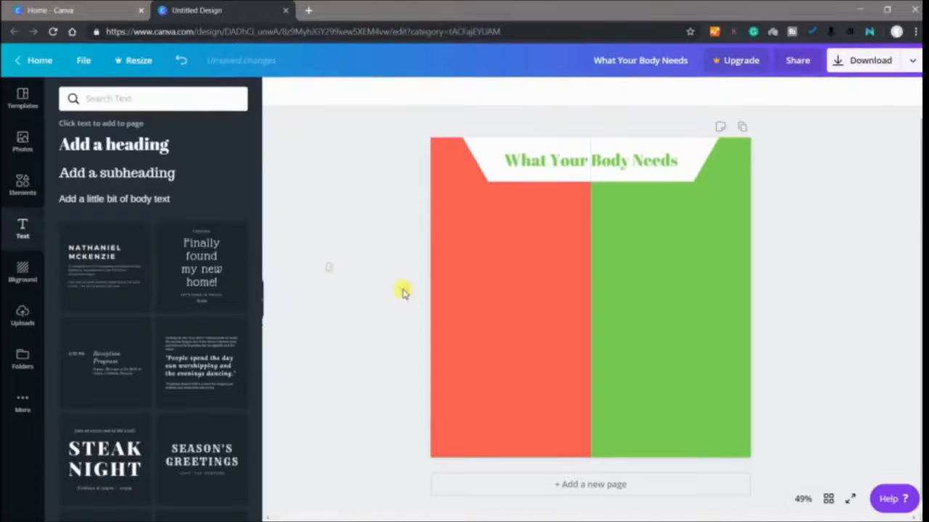
{"action": "left_click", "coordinate": [499, 276]}
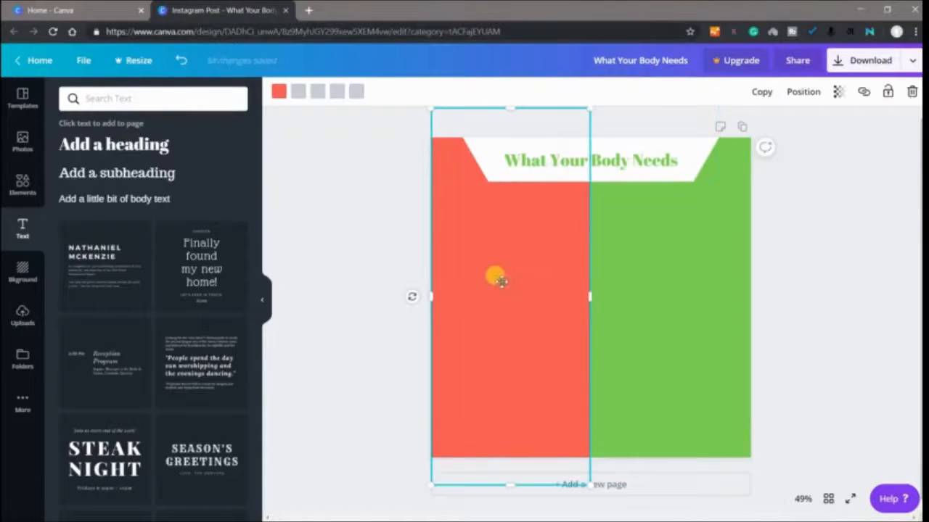
{"action": "left_click", "coordinate": [294, 189]}
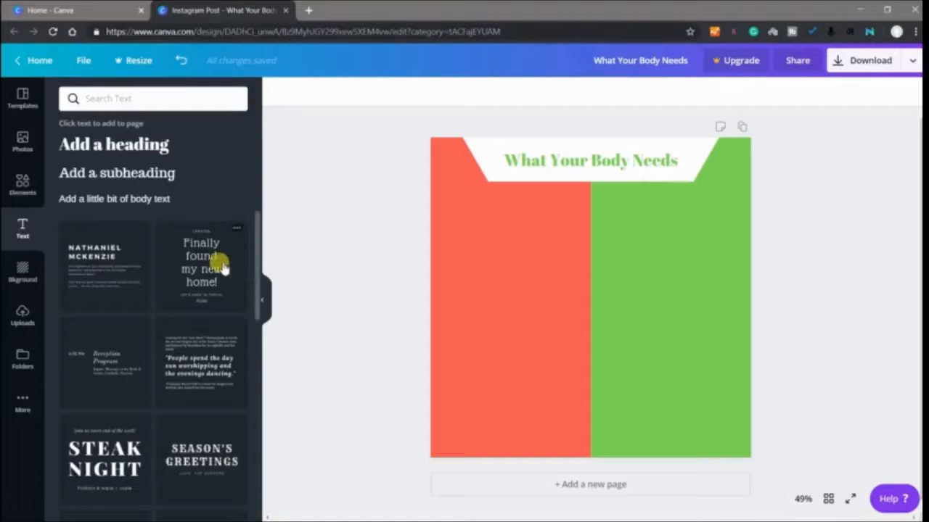
Add a heading reading "You want" and place it at the top of the red half, just below the banner
{"action": "left_click", "coordinate": [142, 155]}
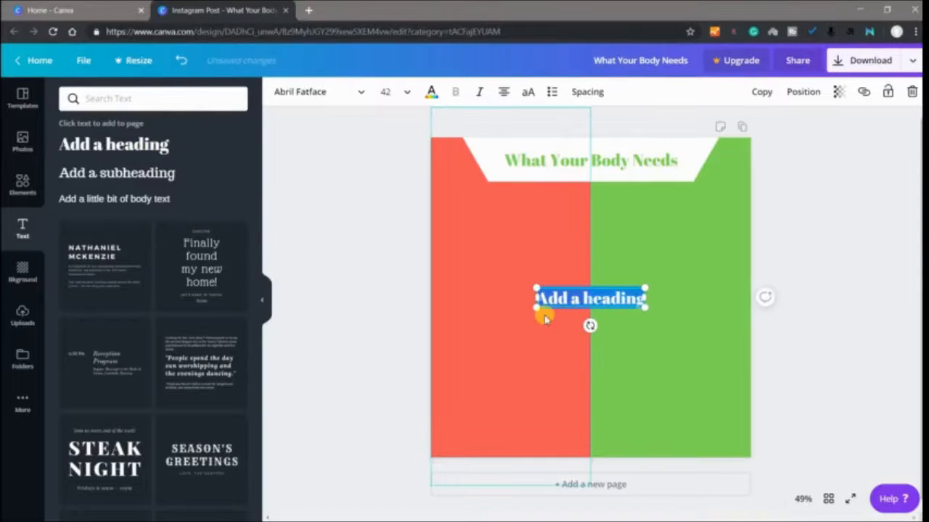
{"action": "key", "text": "BackSpace"}
{"action": "type", "text": "Y"}
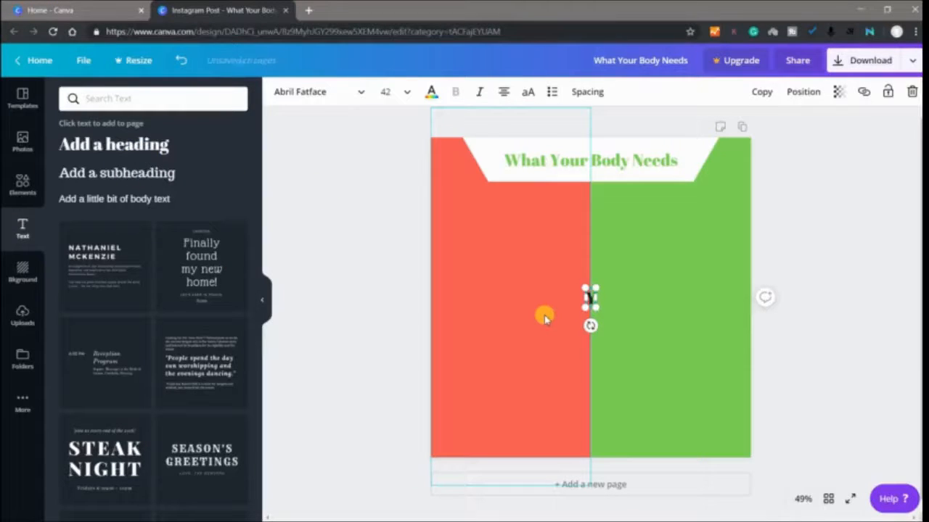
{"action": "type", "text": "ou want"}
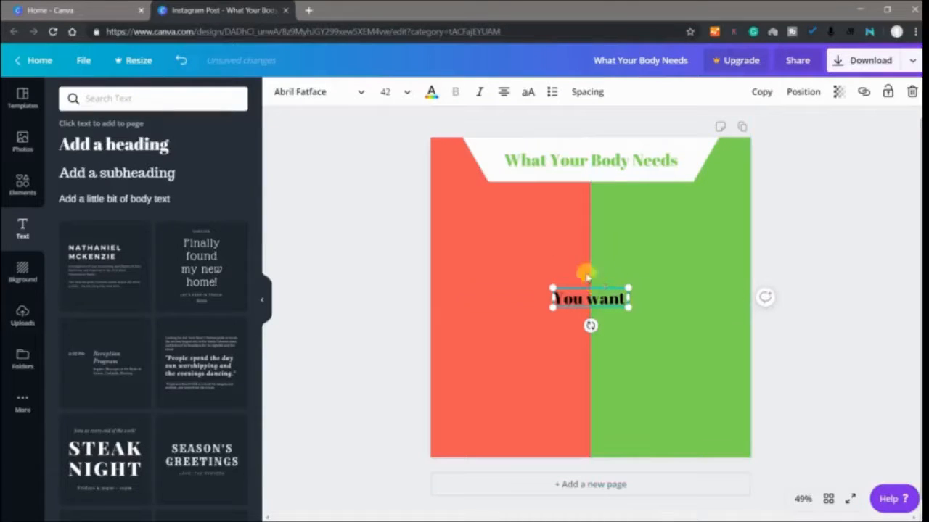
{"action": "left_click_drag", "start_coordinate": [592, 285], "coordinate": [498, 182]}
Add a heading reading "Replace with", widen it to one line and place it atop the green half, level with "You want"
{"action": "left_click", "coordinate": [145, 145]}
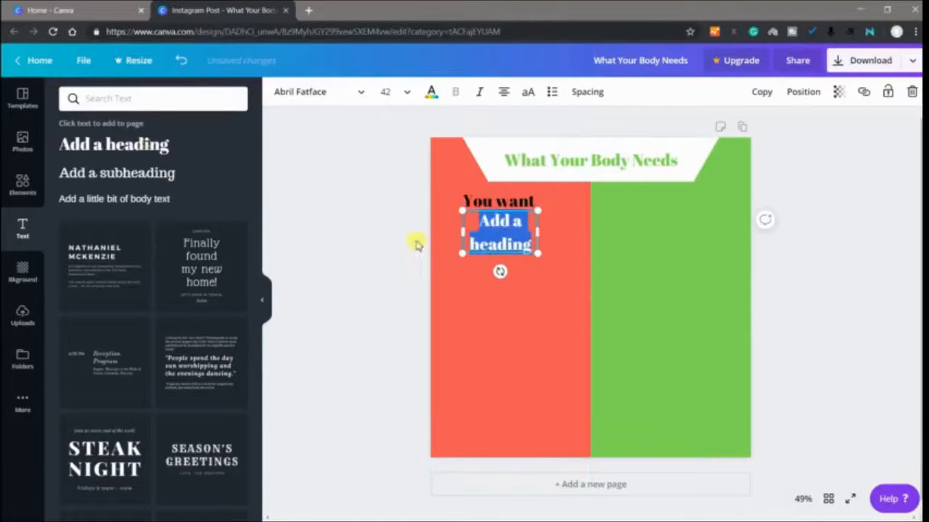
{"action": "key", "text": "BackSpace"}
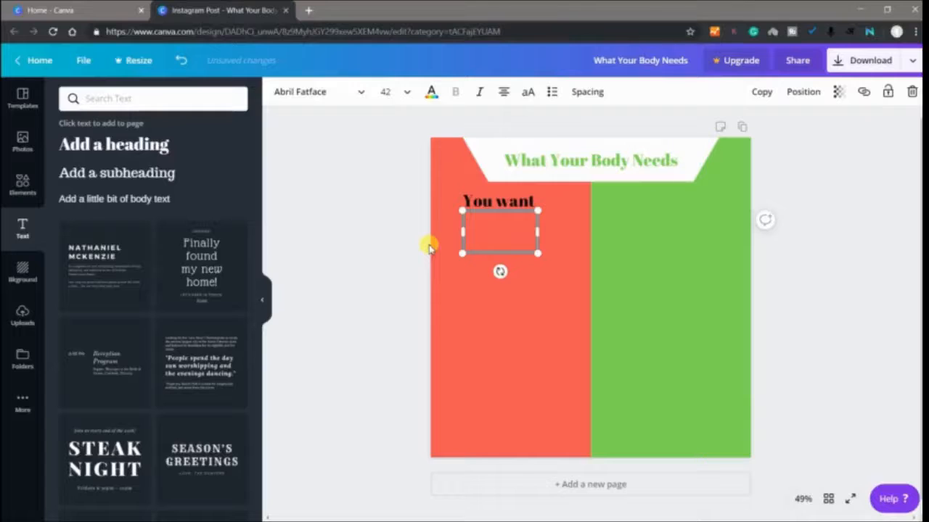
{"action": "type", "text": "Replace "}
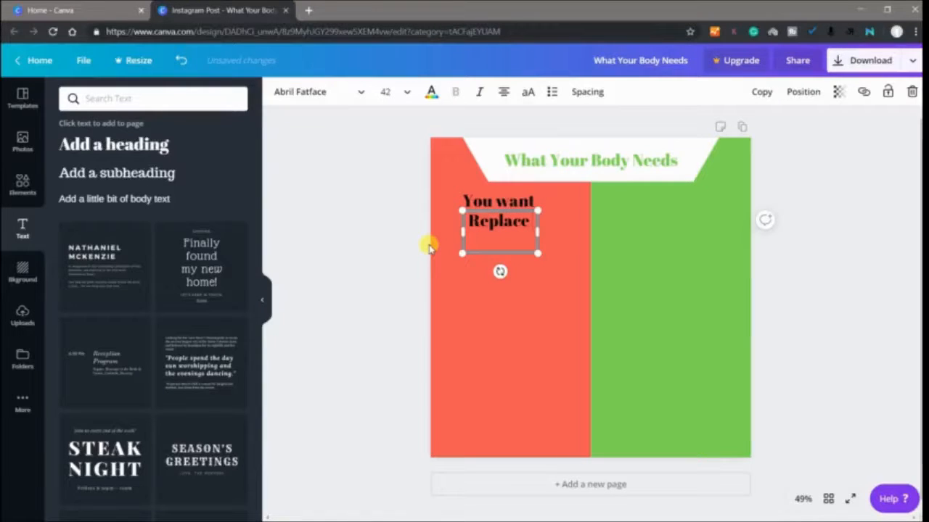
{"action": "type", "text": "with"}
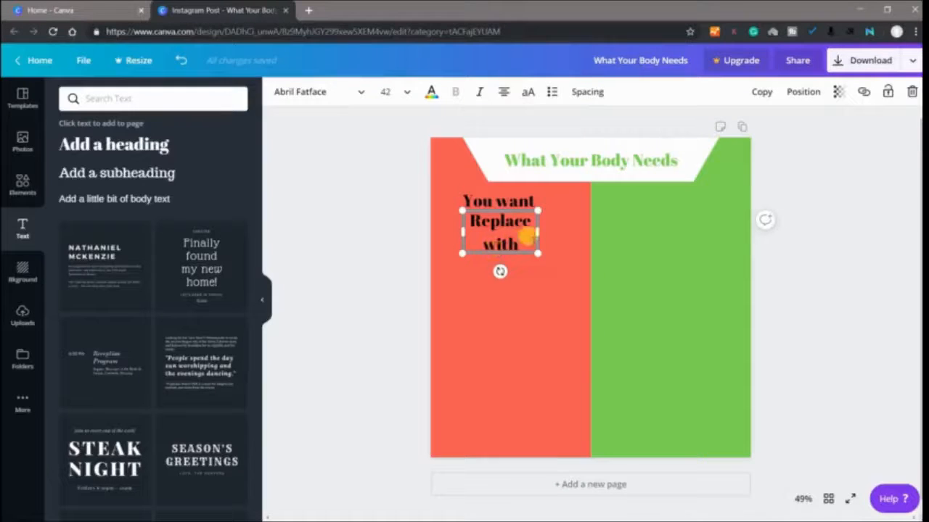
{"action": "left_click_drag", "start_coordinate": [537, 231], "coordinate": [689, 211]}
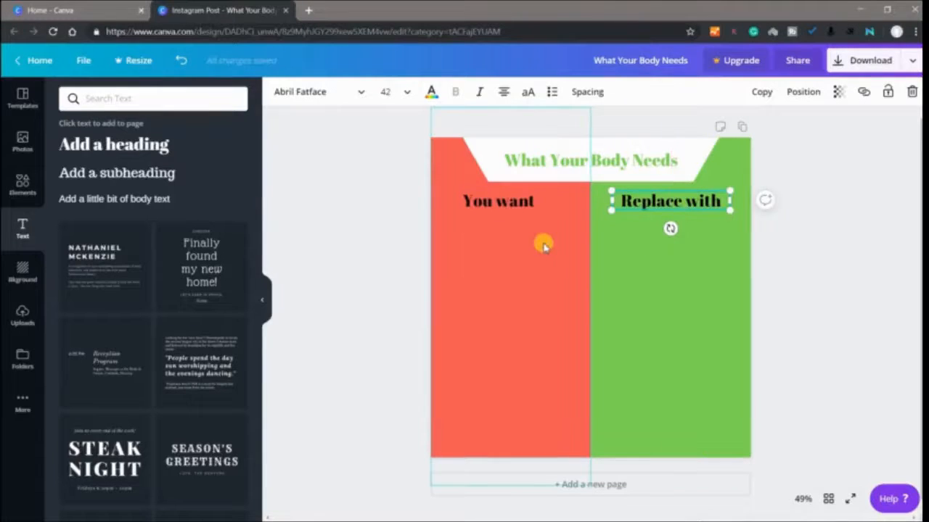
Colour the "You want" heading text white from the default colours
{"action": "left_click", "coordinate": [514, 238]}
{"action": "left_click", "coordinate": [501, 201]}
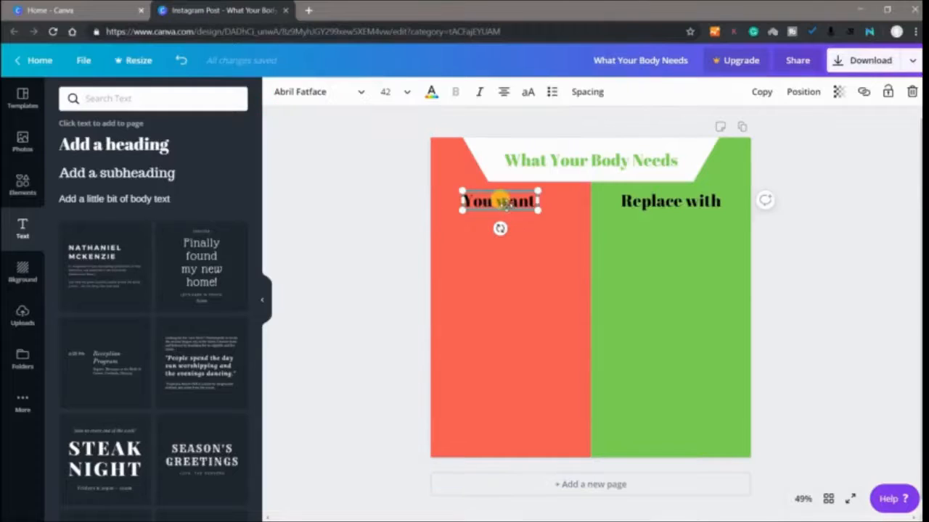
{"action": "left_click", "coordinate": [501, 201]}
{"action": "left_click", "coordinate": [431, 95]}
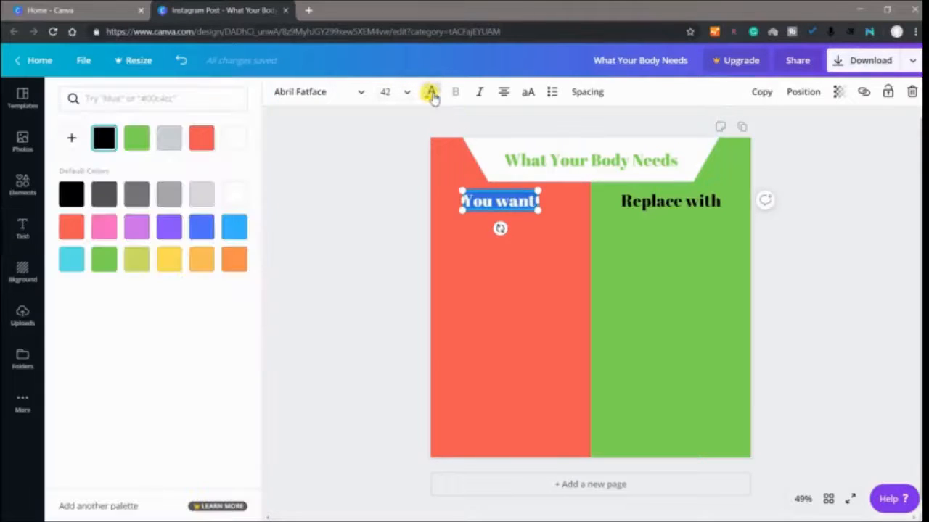
{"action": "left_click", "coordinate": [234, 193]}
Colour the "Replace with" heading text white from the default colours and leave its text editing
{"action": "left_click", "coordinate": [657, 201]}
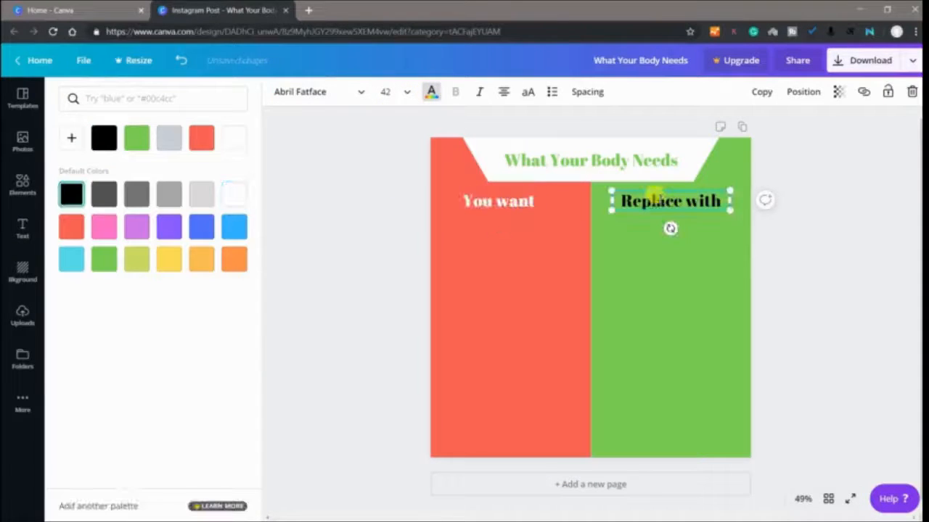
{"action": "left_click", "coordinate": [659, 199]}
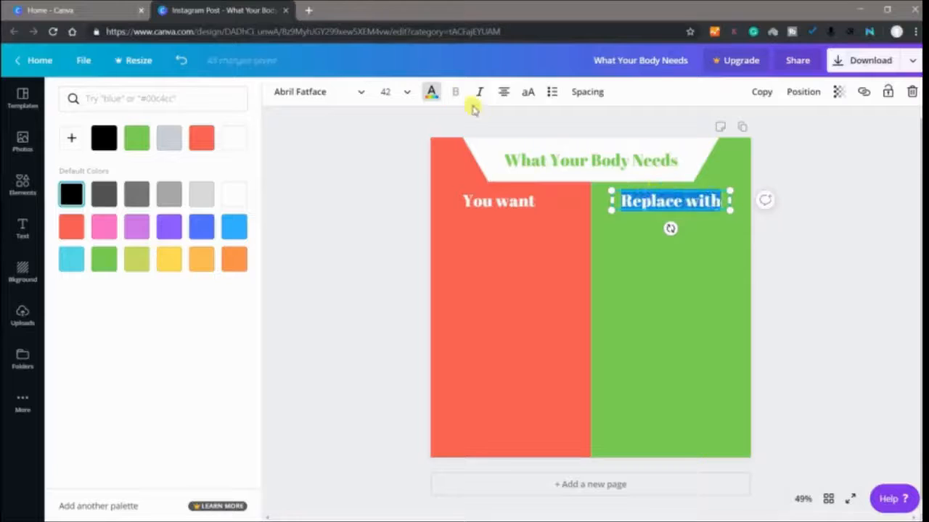
{"action": "left_click", "coordinate": [231, 193]}
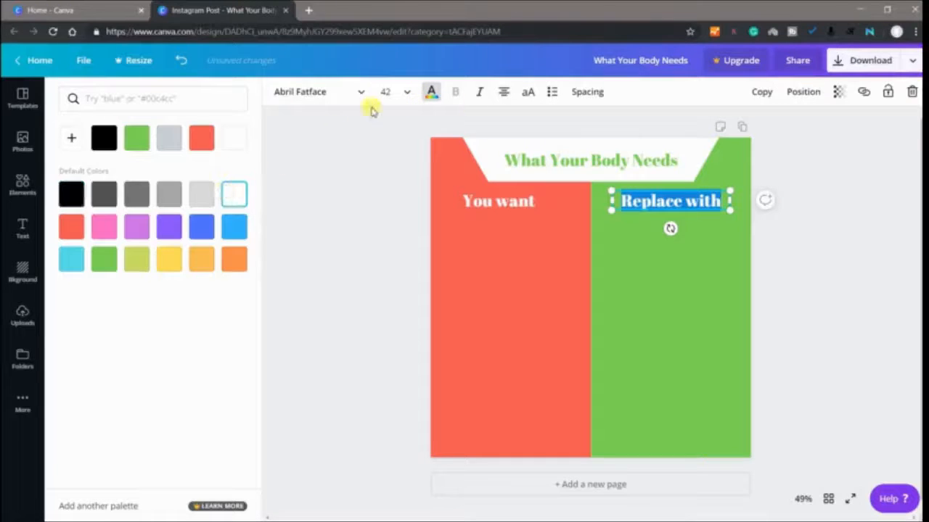
{"action": "left_click", "coordinate": [432, 93]}
{"action": "left_click", "coordinate": [430, 92]}
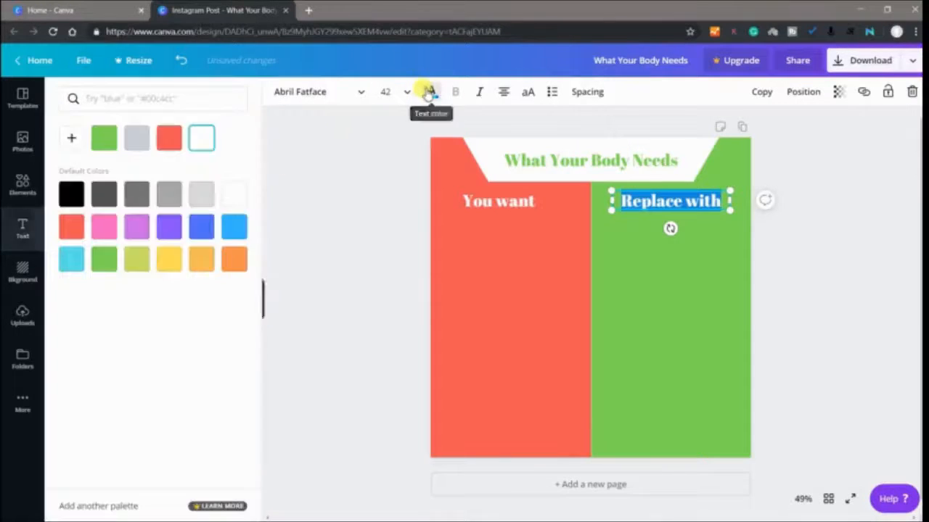
{"action": "left_click", "coordinate": [437, 231]}
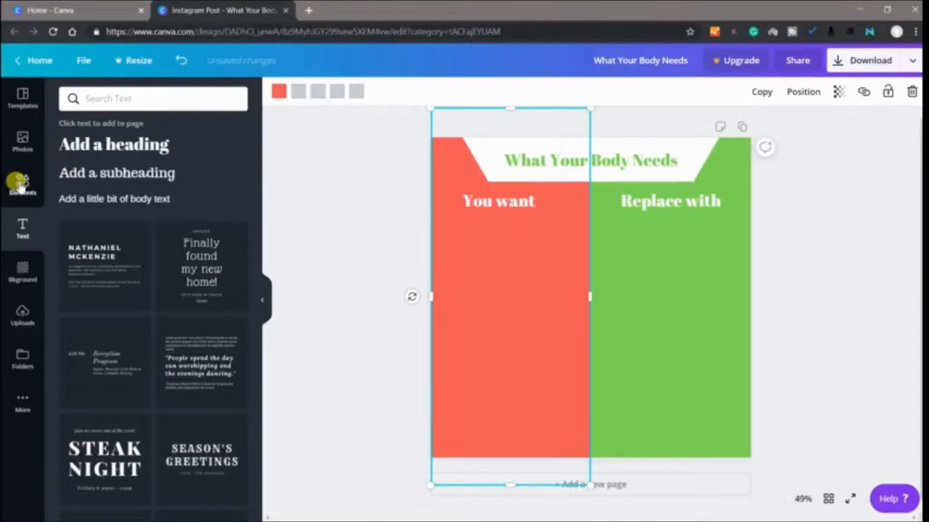
Search the elements for "pie", add the orange and red pie slice, and shrink it to a small icon below the start of "You want"
{"action": "left_click", "coordinate": [21, 183]}
{"action": "left_click", "coordinate": [154, 102]}
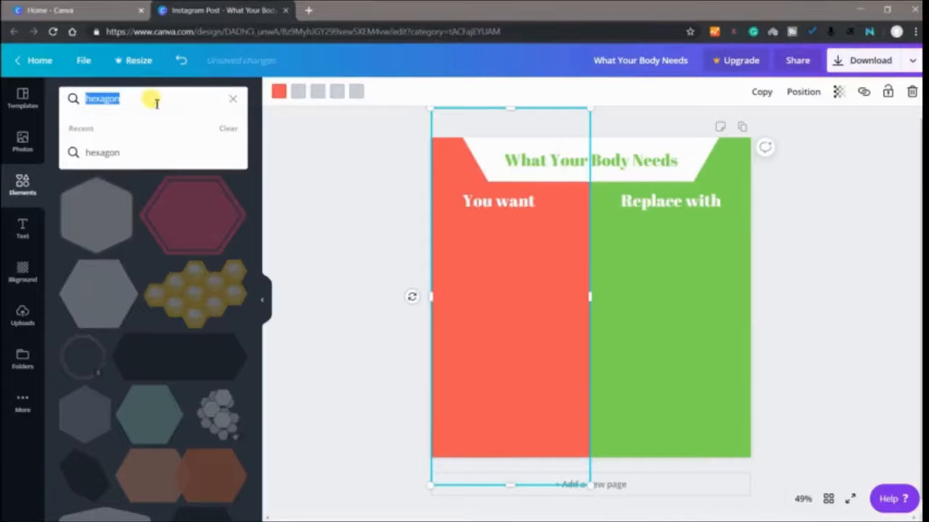
{"action": "key", "text": "BackSpace"}
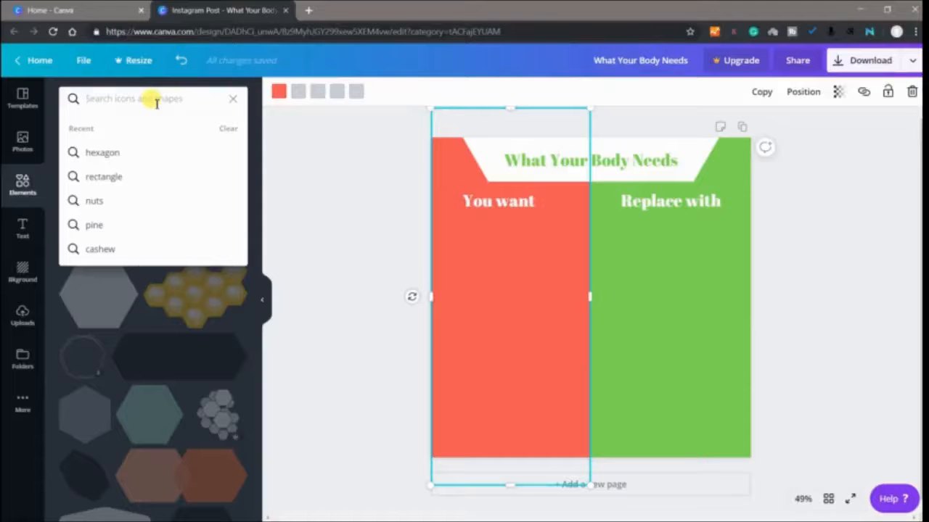
{"action": "type", "text": "pie"}
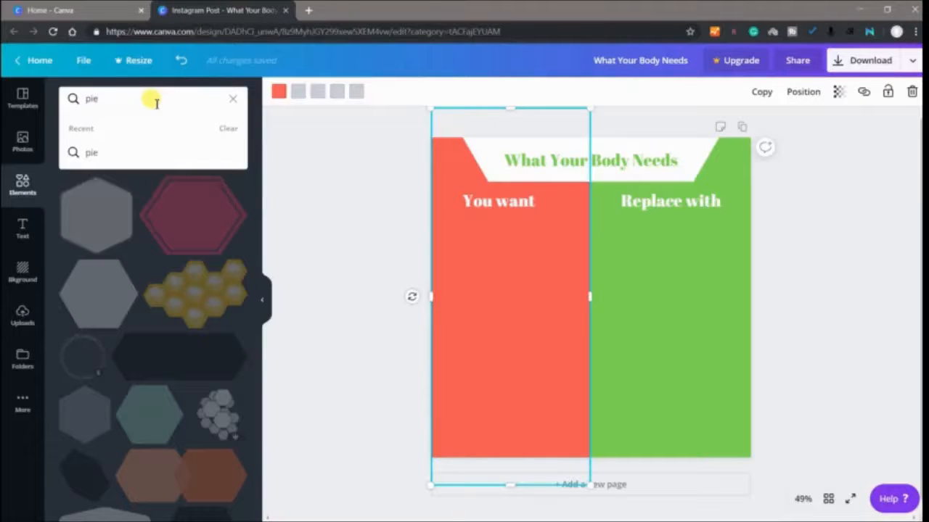
{"action": "key", "text": "Return"}
{"action": "left_click", "coordinate": [99, 213]}
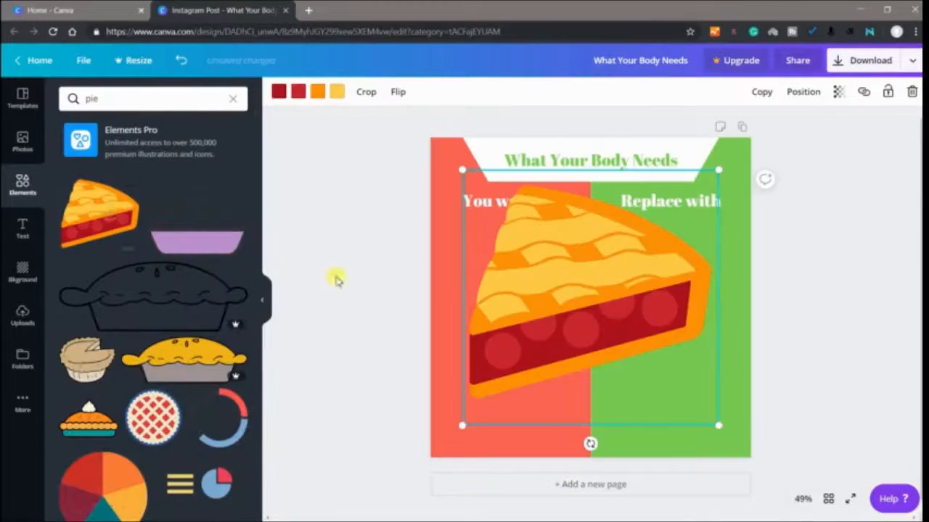
{"action": "left_click_drag", "start_coordinate": [716, 168], "coordinate": [485, 220]}
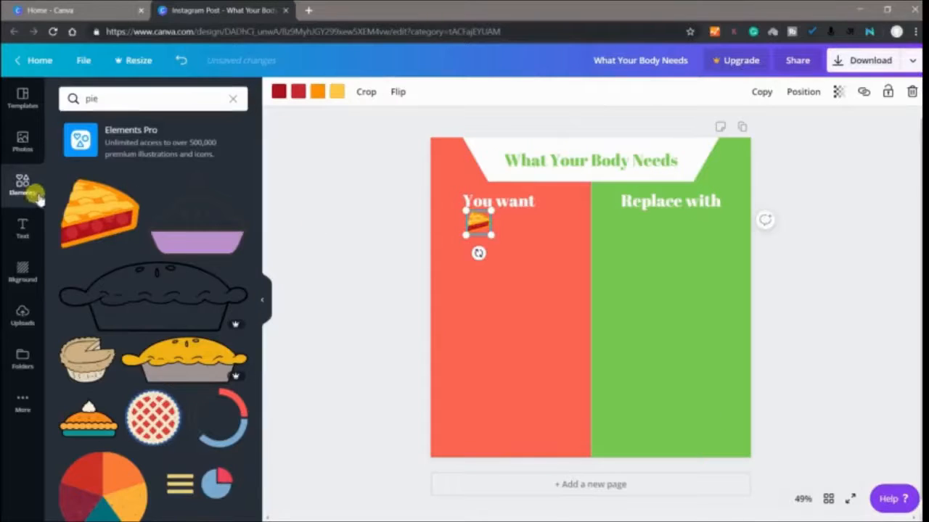
Replace the element search term with "cookie" and run the search
{"action": "left_click", "coordinate": [128, 98]}
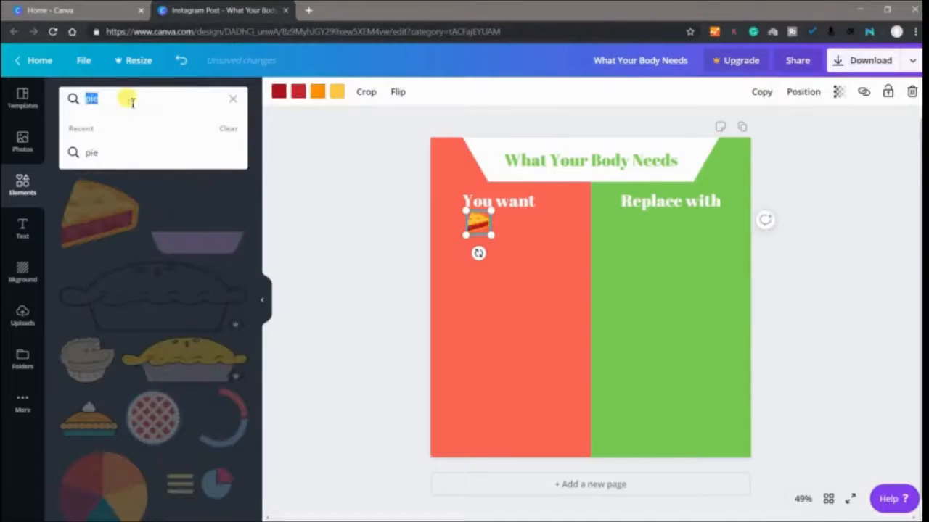
{"action": "key", "text": "BackSpace"}
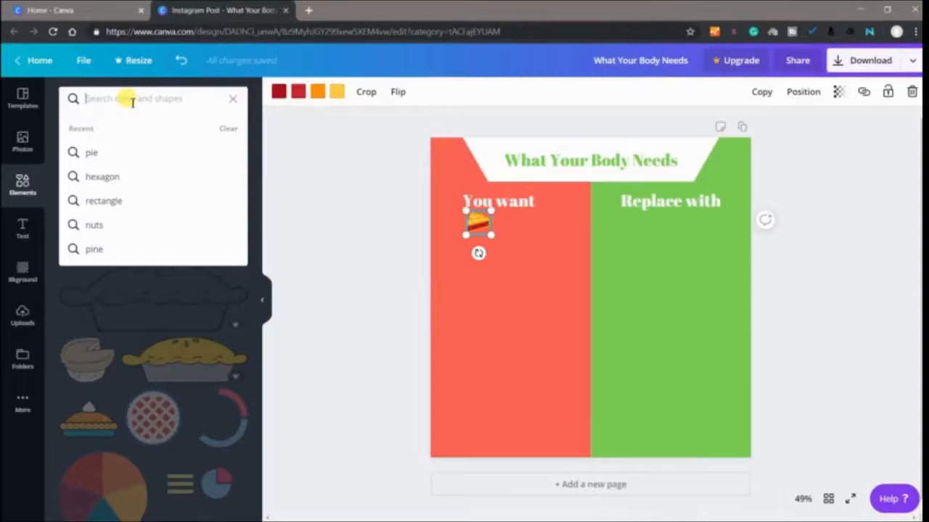
{"action": "type", "text": "cookie"}
{"action": "key", "text": "Return"}
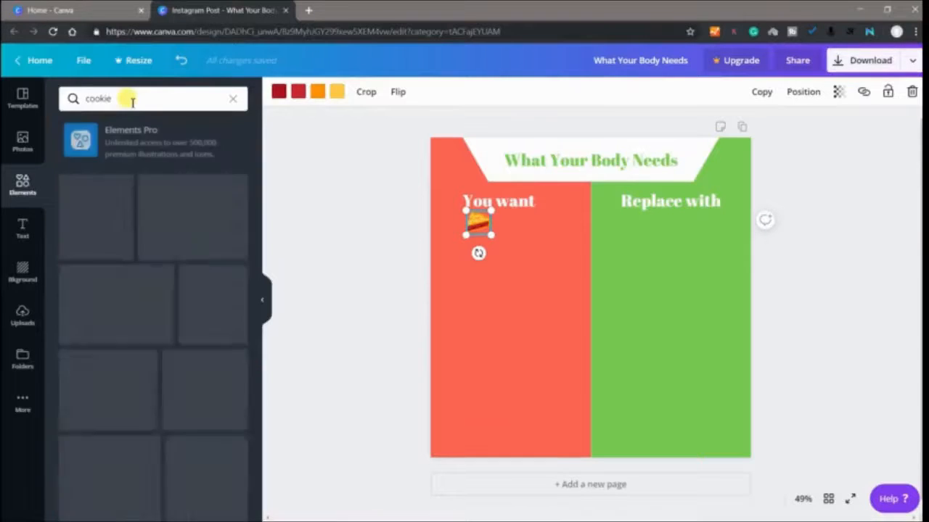
{"action": "left_click", "coordinate": [109, 240]}
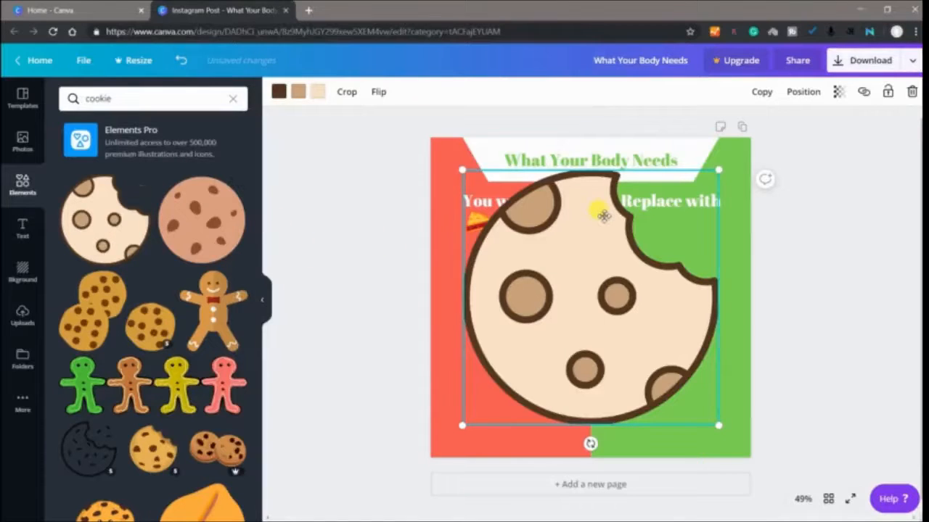
{"action": "key", "text": "Escape"}
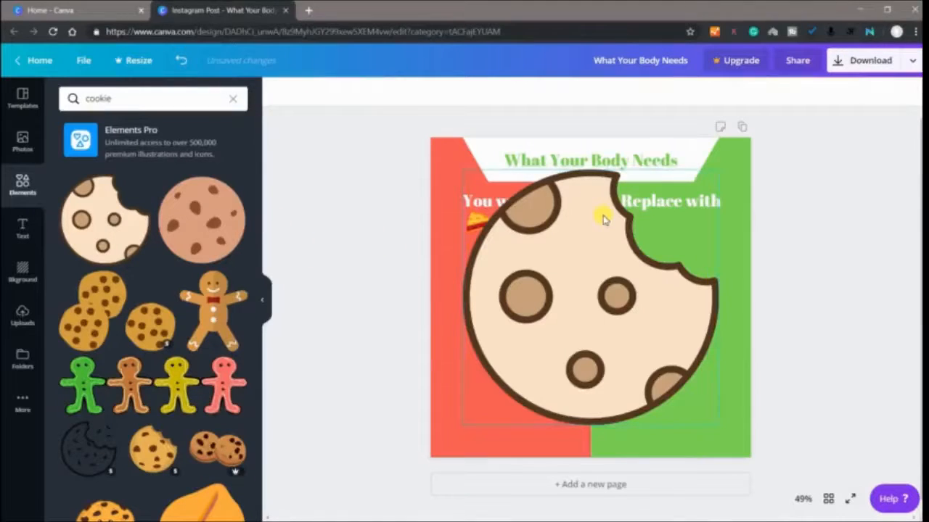
{"action": "left_click", "coordinate": [615, 273]}
{"action": "key", "text": "Delete"}
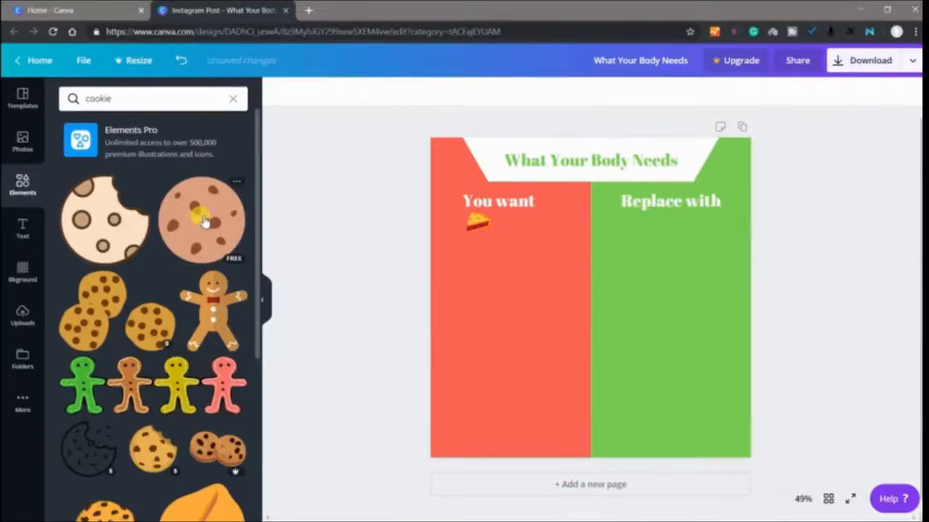
Add the whole round cookie, shrink it to a small icon beside the pie slice under "You want", and adjust the pie slice's size slightly
{"action": "left_click", "coordinate": [203, 222]}
{"action": "left_click_drag", "start_coordinate": [463, 425], "coordinate": [510, 224]}
{"action": "left_click", "coordinate": [479, 254]}
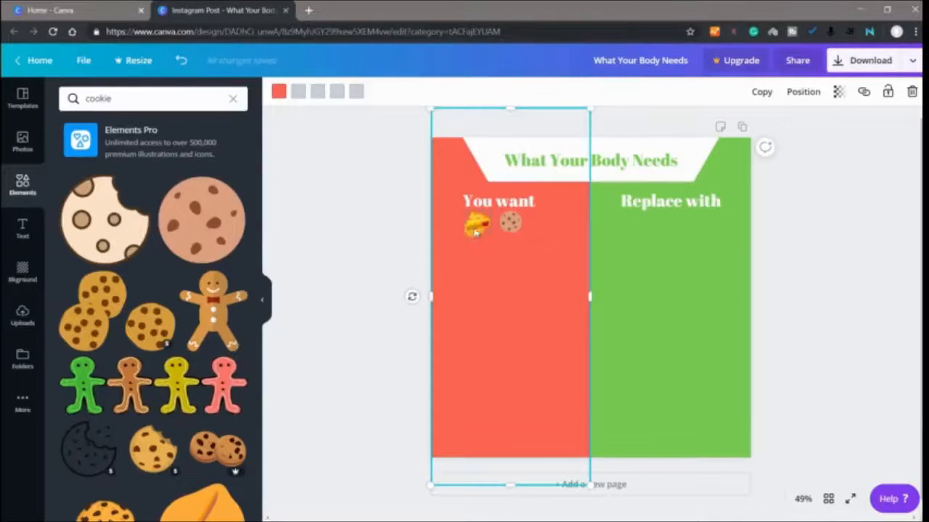
{"action": "left_click", "coordinate": [475, 231]}
{"action": "left_click_drag", "start_coordinate": [465, 232], "coordinate": [464, 233]}
{"action": "left_click", "coordinate": [394, 245]}
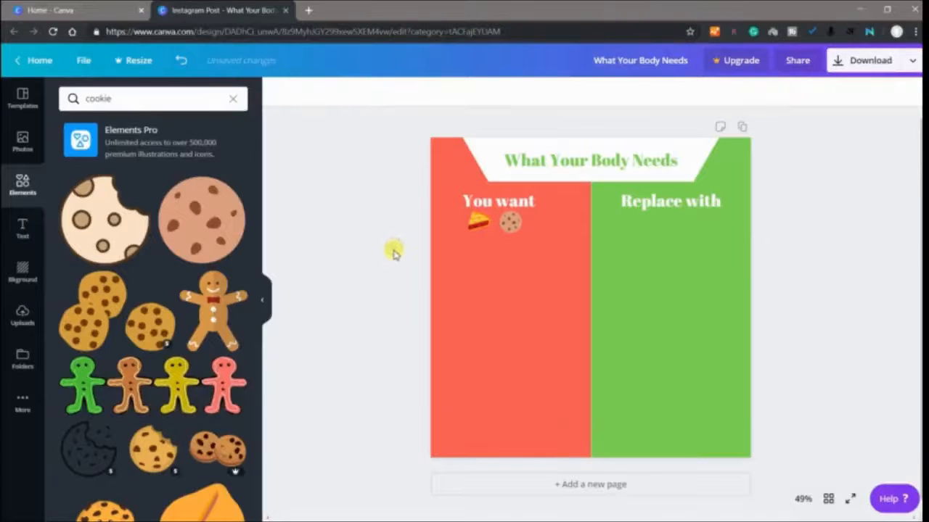
Search the elements for "yogurt" and add the pink-lidded cup with red fruit as a small icon centred below "Replace with"
{"action": "left_click", "coordinate": [26, 224]}
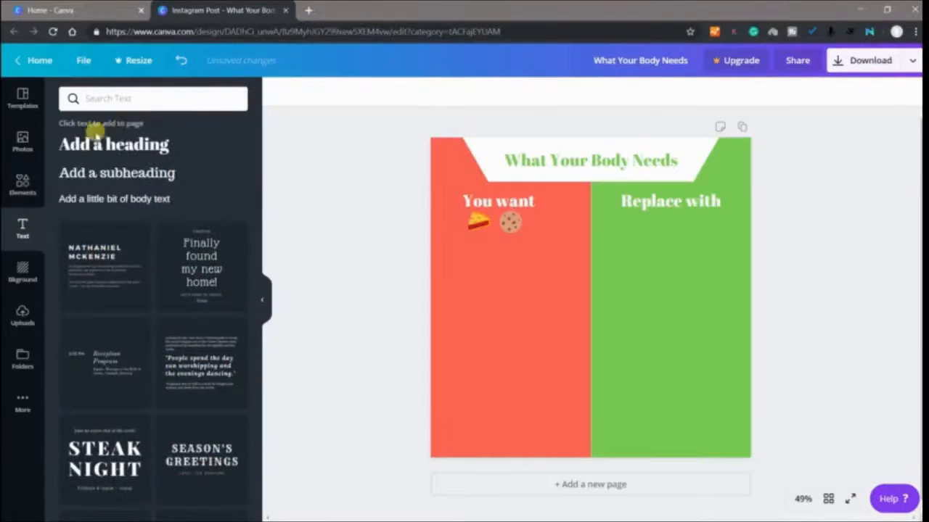
{"action": "left_click", "coordinate": [28, 187]}
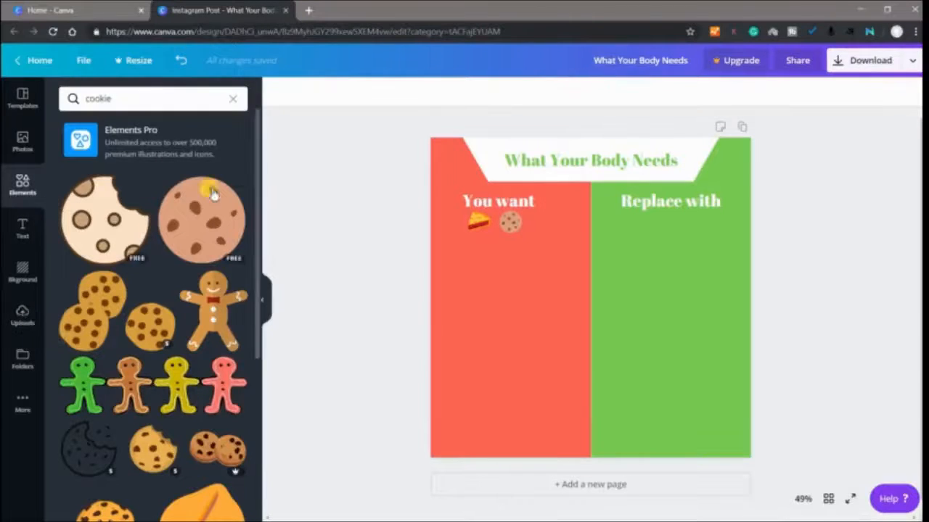
{"action": "left_click", "coordinate": [150, 94]}
{"action": "key", "text": "BackSpace"}
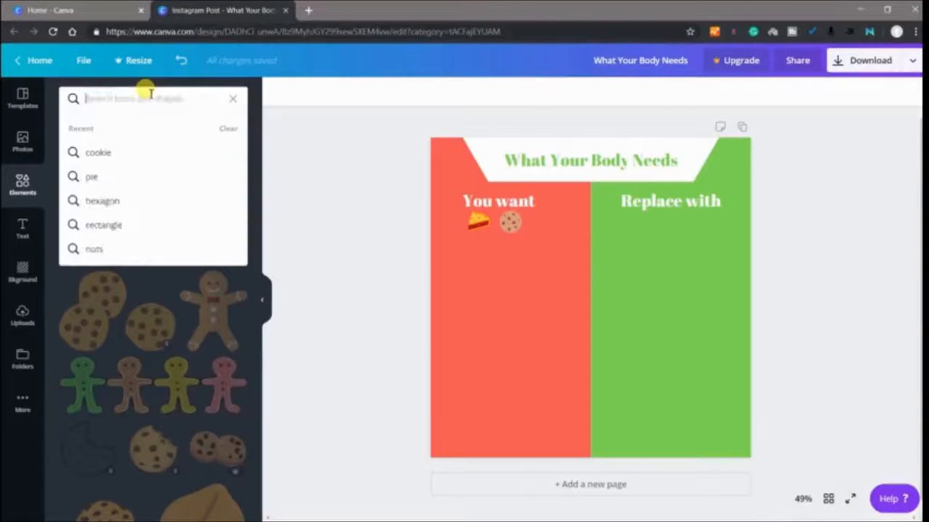
{"action": "type", "text": "yog"}
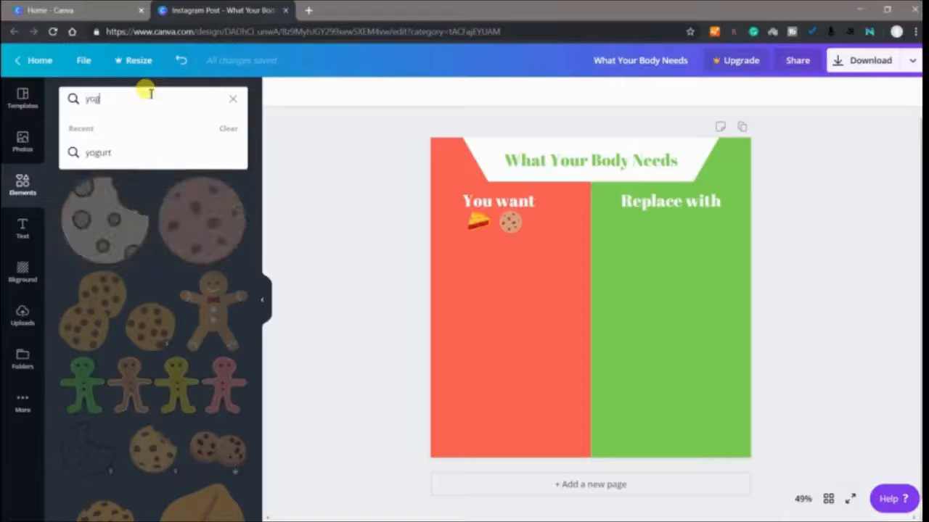
{"action": "type", "text": "urt"}
{"action": "key", "text": "Return"}
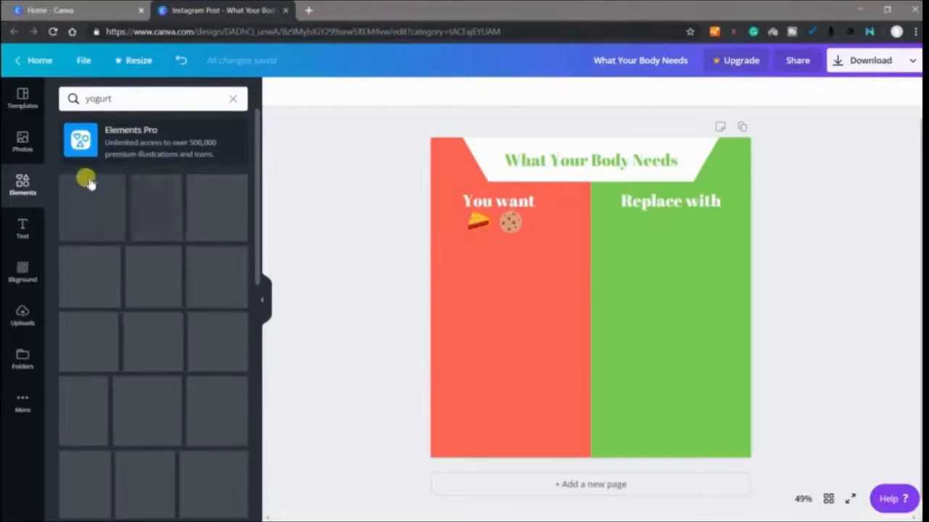
{"action": "left_click", "coordinate": [91, 221]}
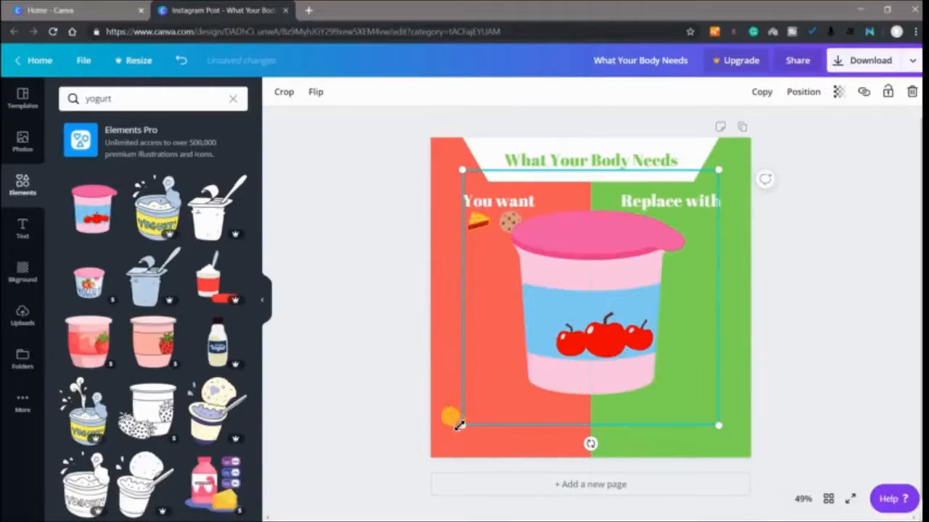
{"action": "left_click_drag", "start_coordinate": [464, 421], "coordinate": [670, 219]}
{"action": "left_click", "coordinate": [631, 294]}
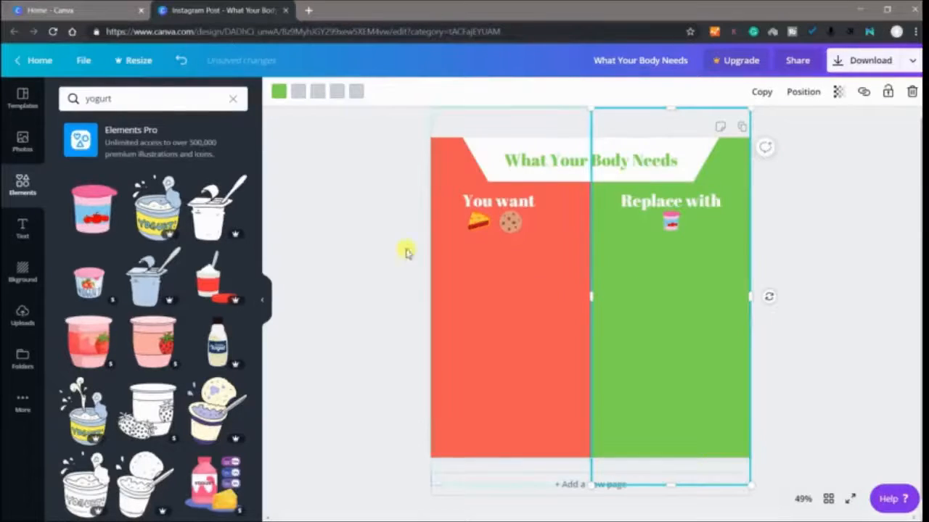
Add a heading text to the page reading "Smoked foods"
{"action": "left_click", "coordinate": [23, 229]}
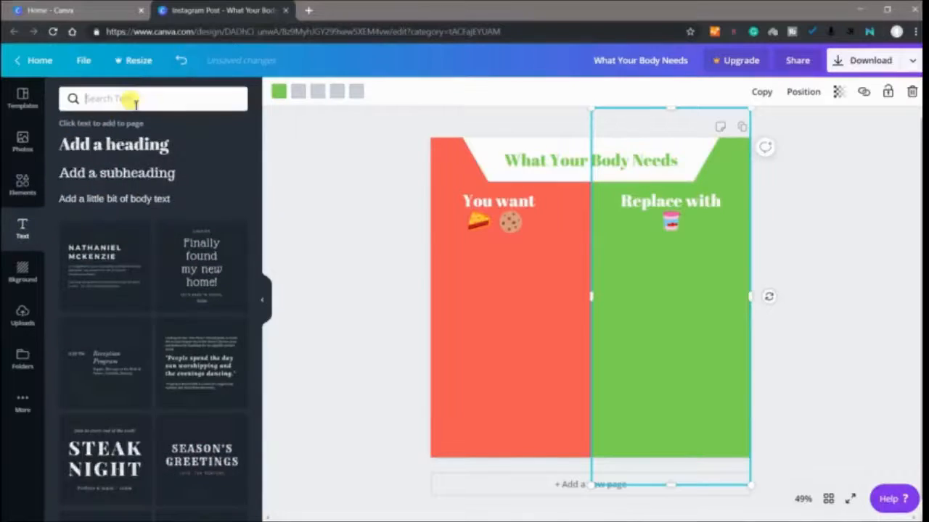
{"action": "left_click", "coordinate": [135, 103]}
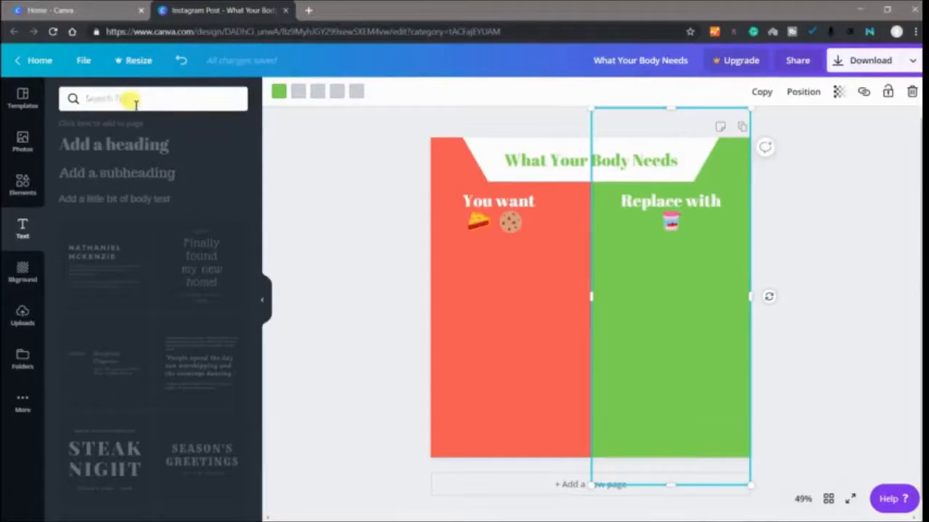
{"action": "left_click", "coordinate": [168, 148]}
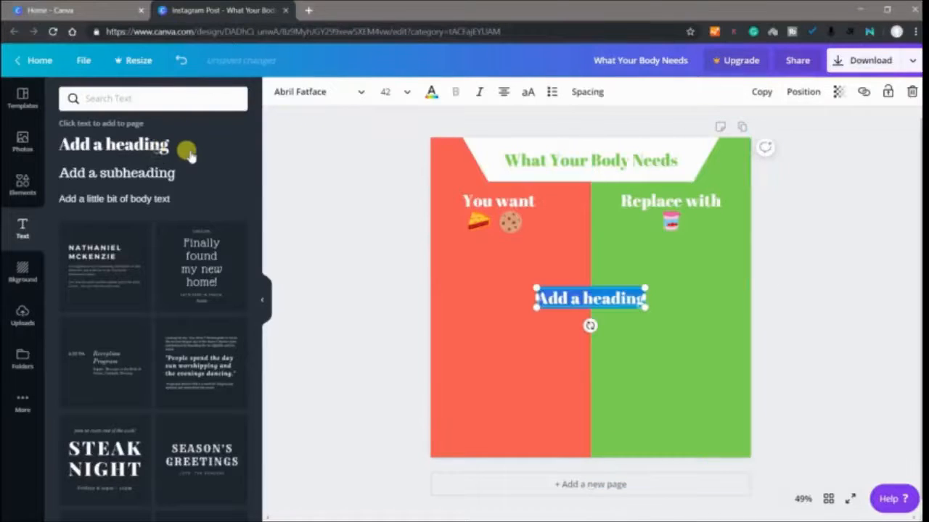
{"action": "type", "text": "Smokked"}
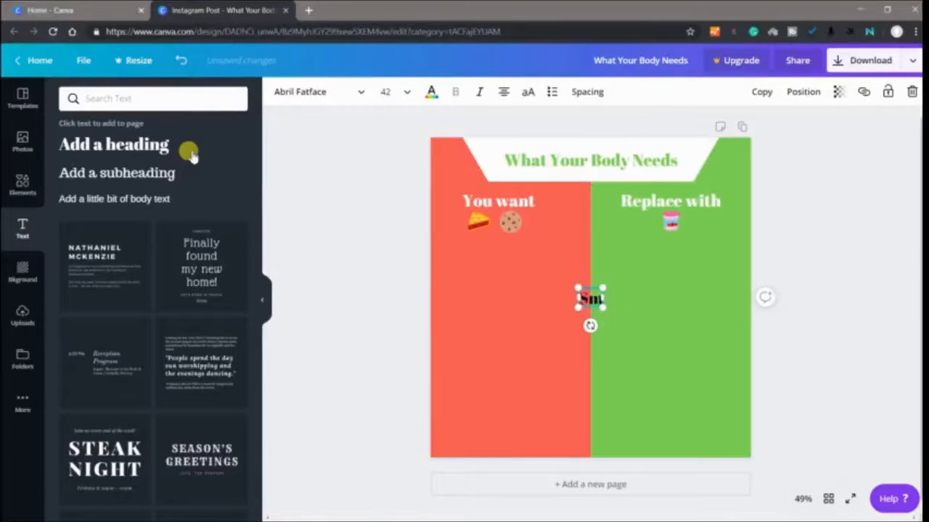
{"action": "key", "text": "BackSpace"}
{"action": "key", "text": "BackSpace"}
{"action": "key", "text": "BackSpace"}
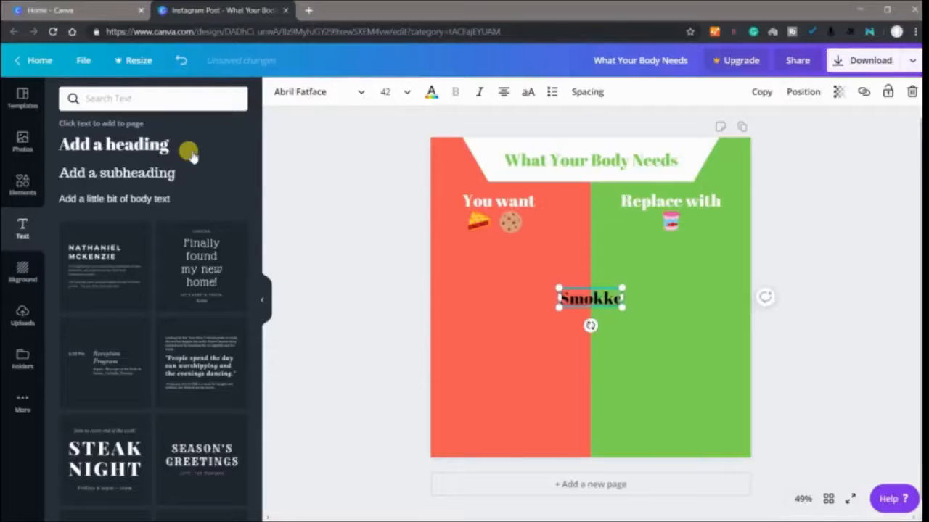
{"action": "type", "text": "ed"}
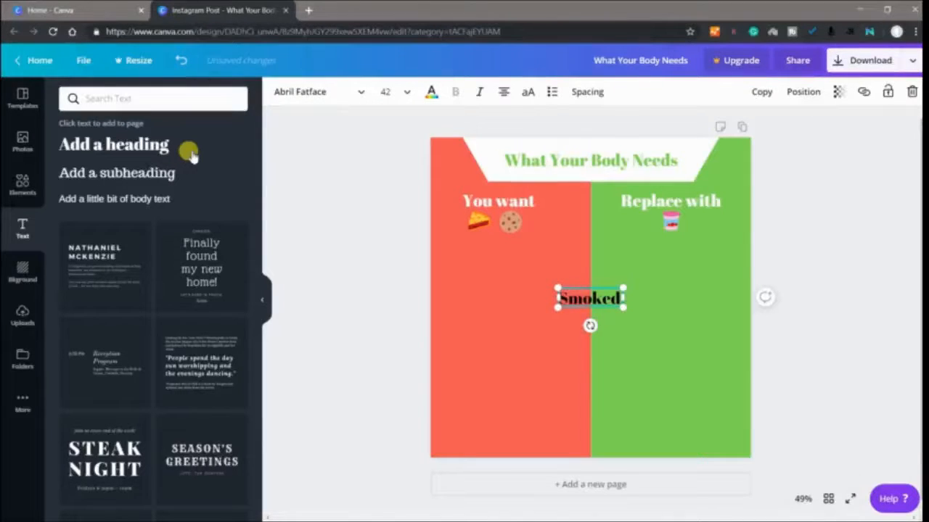
{"action": "type", "text": " foods"}
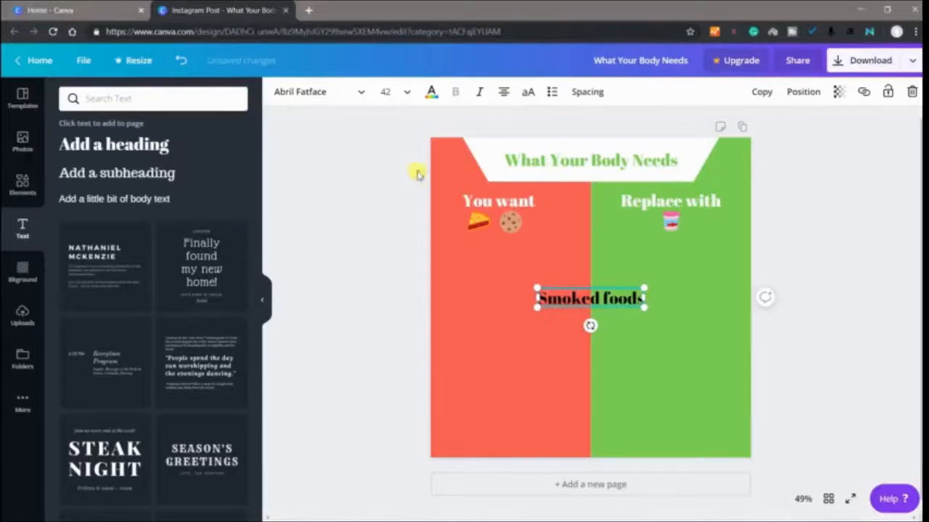
Set the "Smoked foods" text to size 24 and move it below the pie and cookie icons
{"action": "left_click_drag", "start_coordinate": [630, 285], "coordinate": [402, 61]}
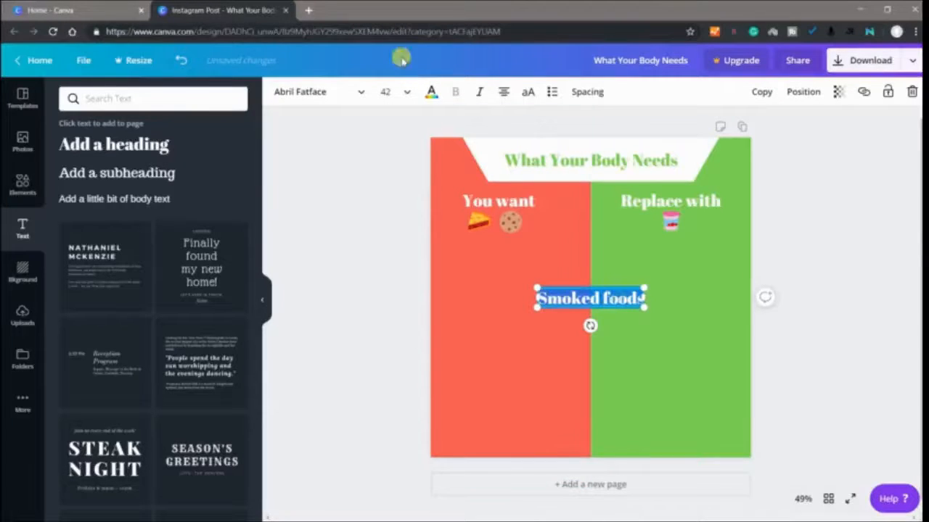
{"action": "left_click", "coordinate": [392, 95]}
{"action": "left_click", "coordinate": [416, 158]}
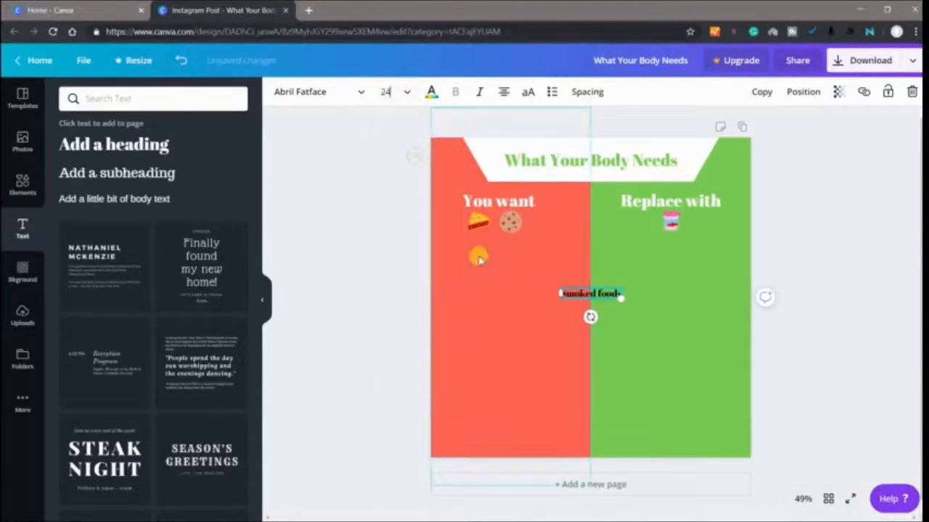
{"action": "left_click_drag", "start_coordinate": [592, 286], "coordinate": [494, 239]}
Add another heading text reading "Low-fat yougurt"
{"action": "left_click", "coordinate": [140, 144]}
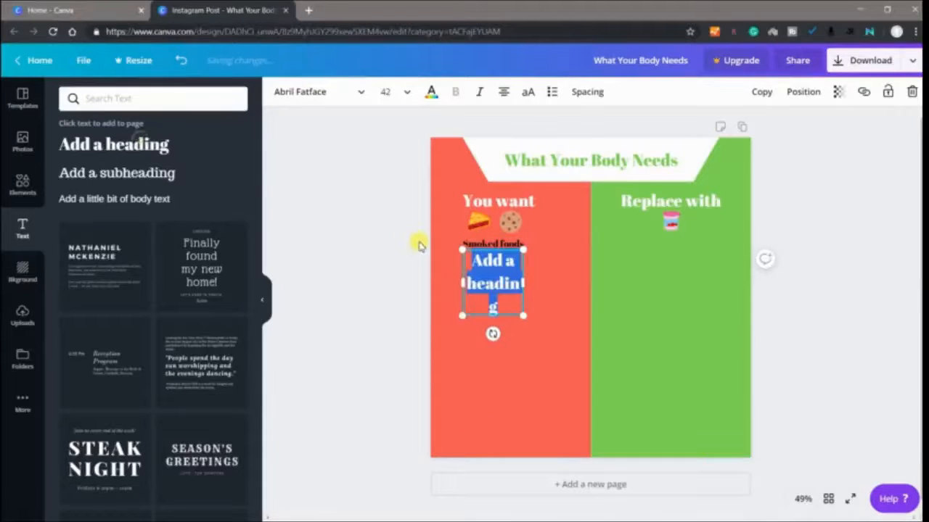
{"action": "key", "text": "BackSpace"}
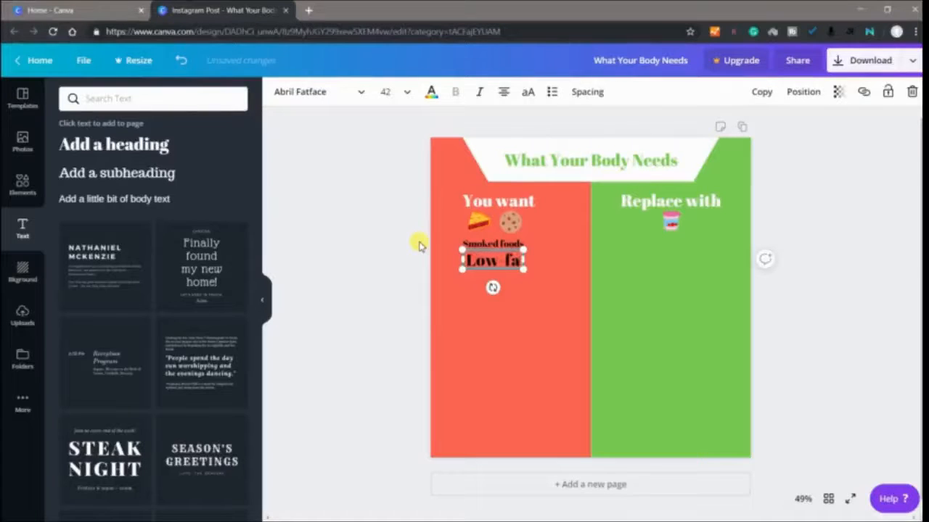
{"action": "type", "text": "Low fat yo"}
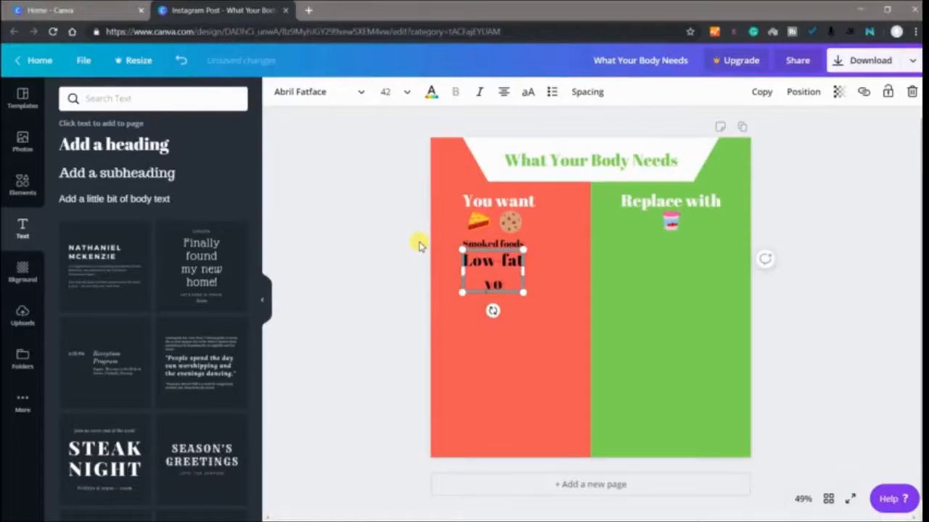
{"action": "type", "text": "ugurt"}
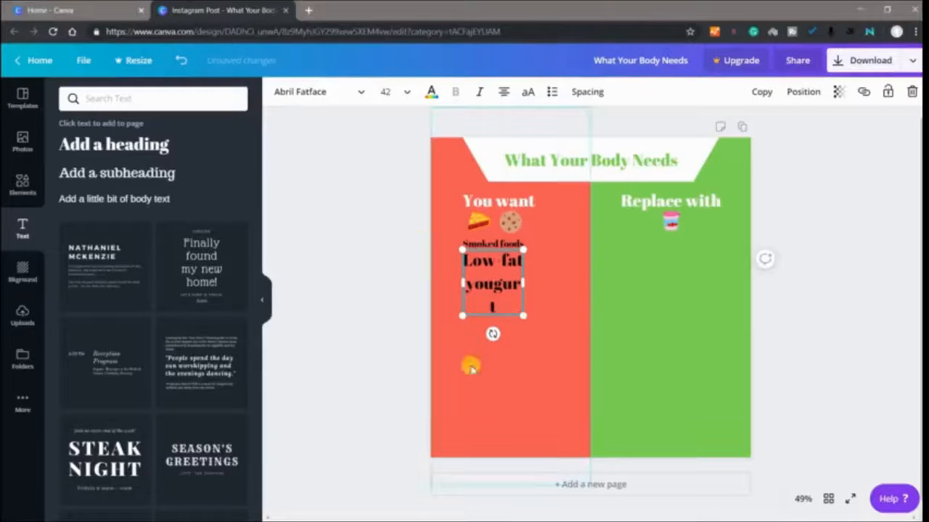
Set the "Low-fat yougurt" text to size 24 and place it on one line below the yogurt cup icon
{"action": "left_click_drag", "start_coordinate": [508, 304], "coordinate": [463, 265]}
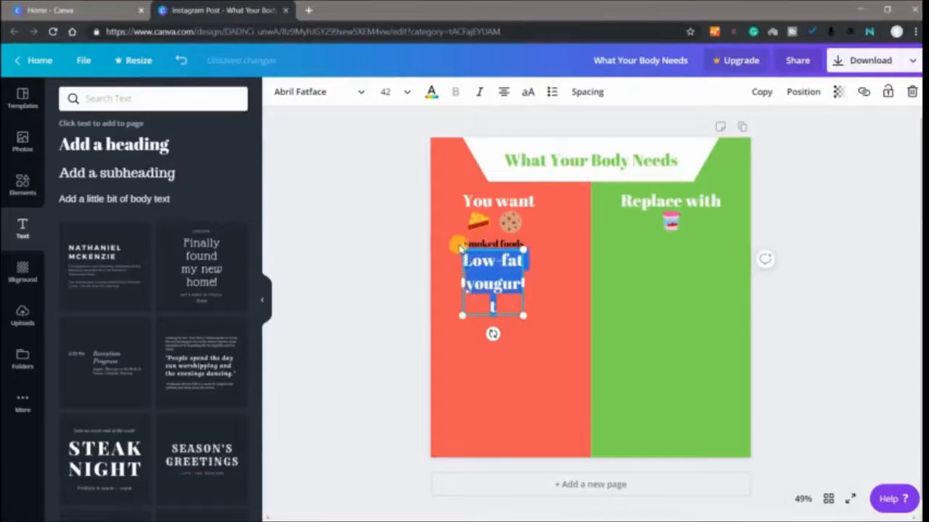
{"action": "left_click", "coordinate": [402, 91]}
{"action": "left_click", "coordinate": [414, 152]}
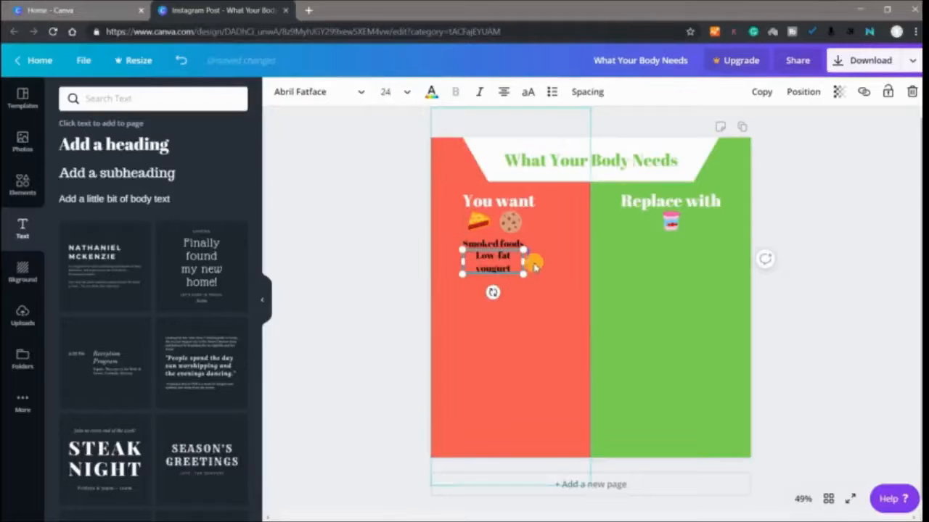
{"action": "left_click_drag", "start_coordinate": [533, 266], "coordinate": [703, 239]}
{"action": "left_click", "coordinate": [651, 278]}
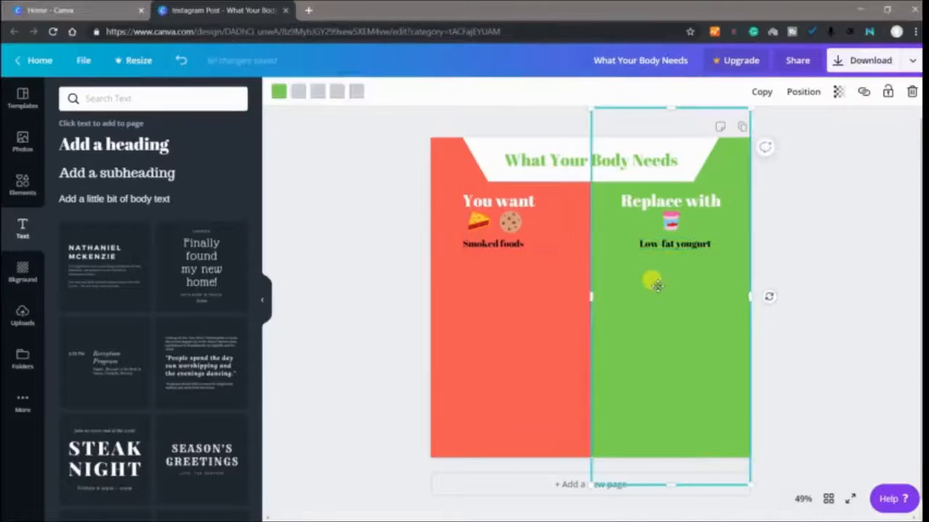
Colour the "Smoked foods" text white
{"action": "left_click", "coordinate": [508, 245]}
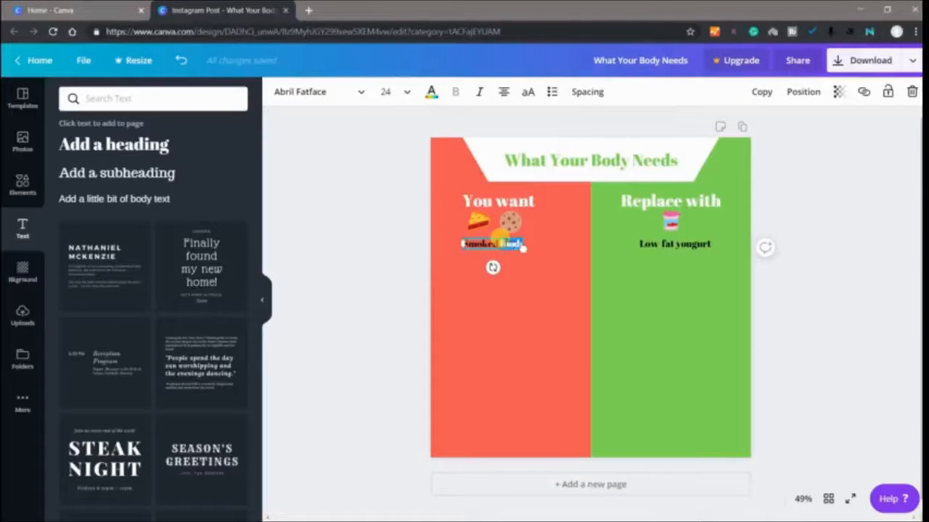
{"action": "left_click", "coordinate": [431, 91]}
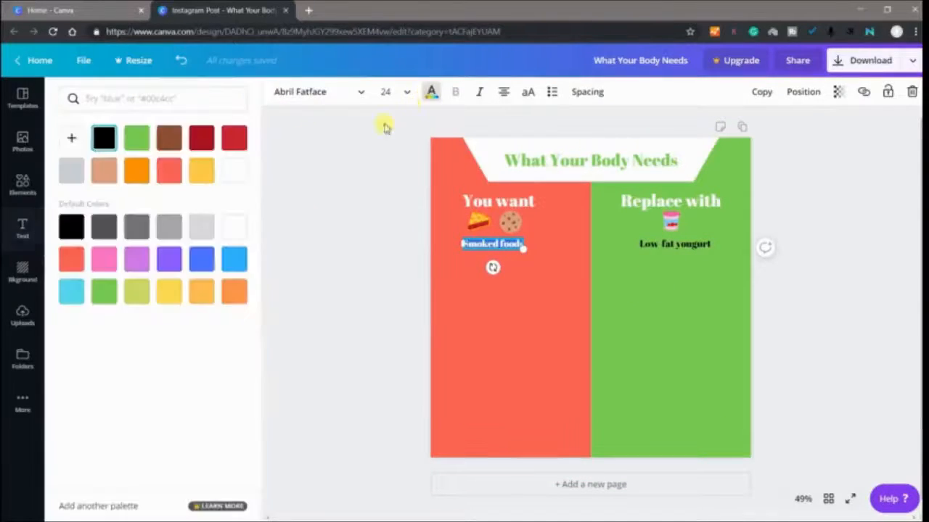
{"action": "left_click", "coordinate": [236, 172]}
Colour the "Low-fat yougurt" text white and leave its text editing
{"action": "left_click", "coordinate": [675, 244]}
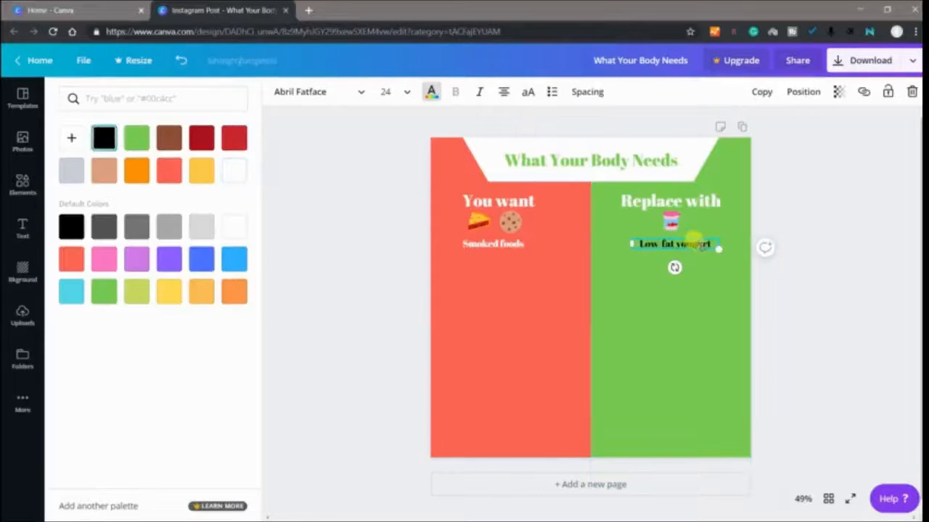
{"action": "left_click", "coordinate": [675, 245]}
{"action": "left_click", "coordinate": [430, 94]}
{"action": "left_click", "coordinate": [428, 96]}
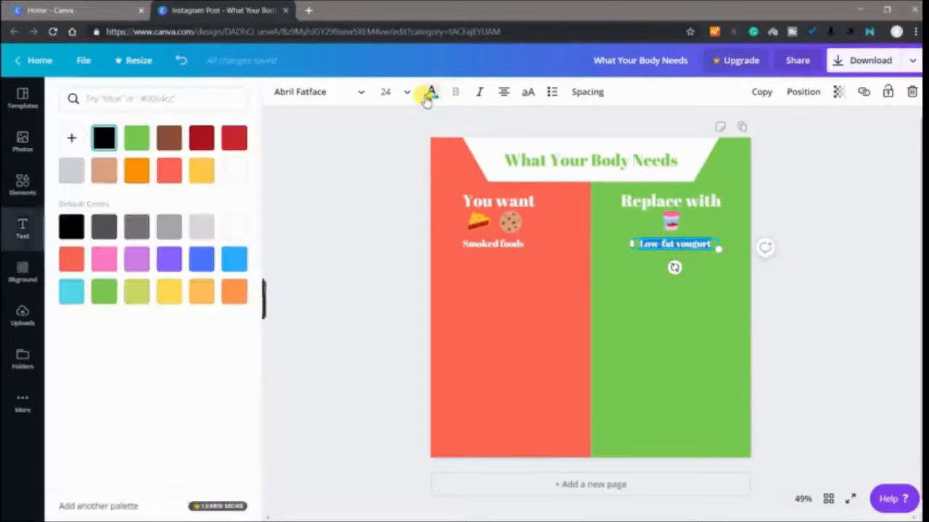
{"action": "left_click", "coordinate": [236, 172]}
{"action": "left_click", "coordinate": [317, 251]}
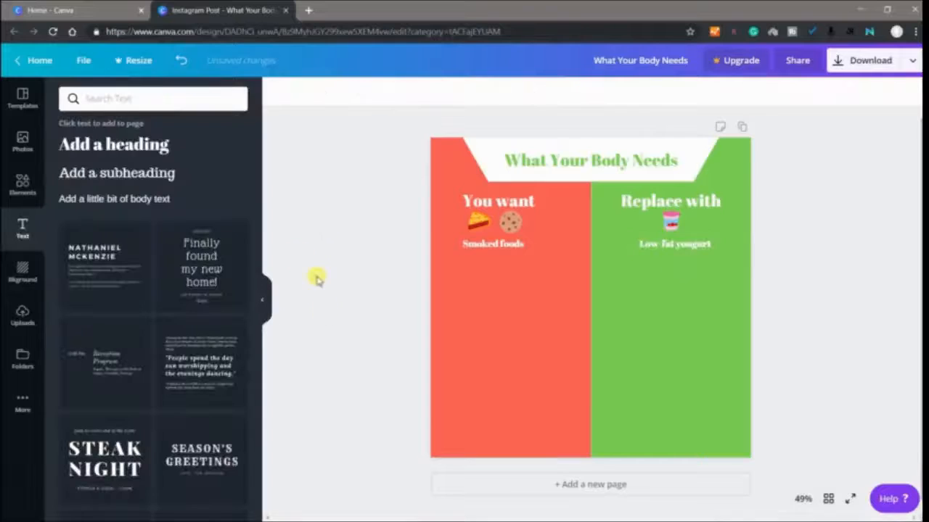
Search the elements for "beer", add the tilted orange beer mug and shrink it to a small icon below "Smoked foods"
{"action": "left_click", "coordinate": [18, 178]}
{"action": "left_click", "coordinate": [141, 106]}
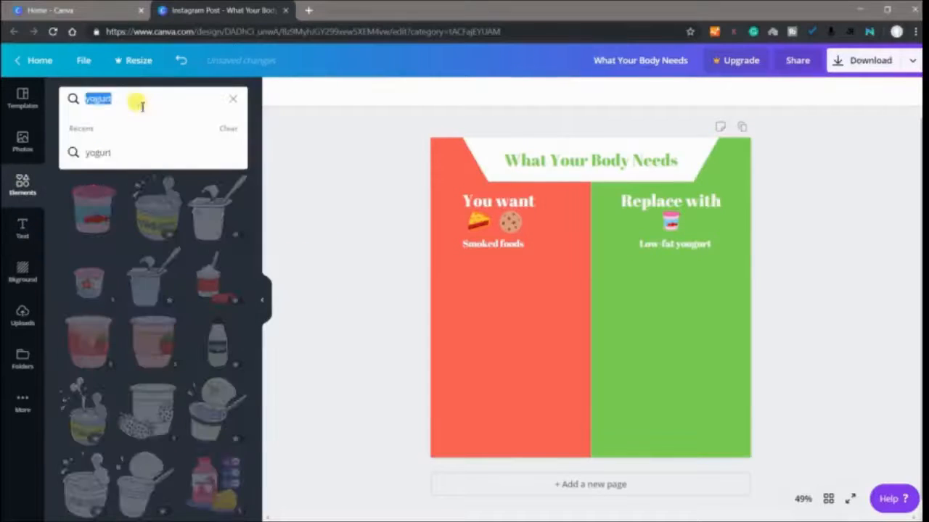
{"action": "key", "text": "BackSpace"}
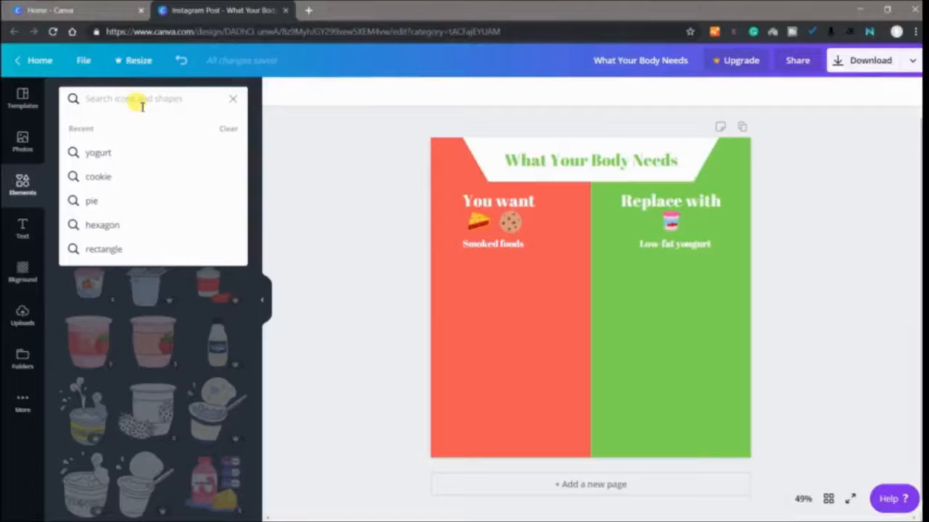
{"action": "type", "text": "beer"}
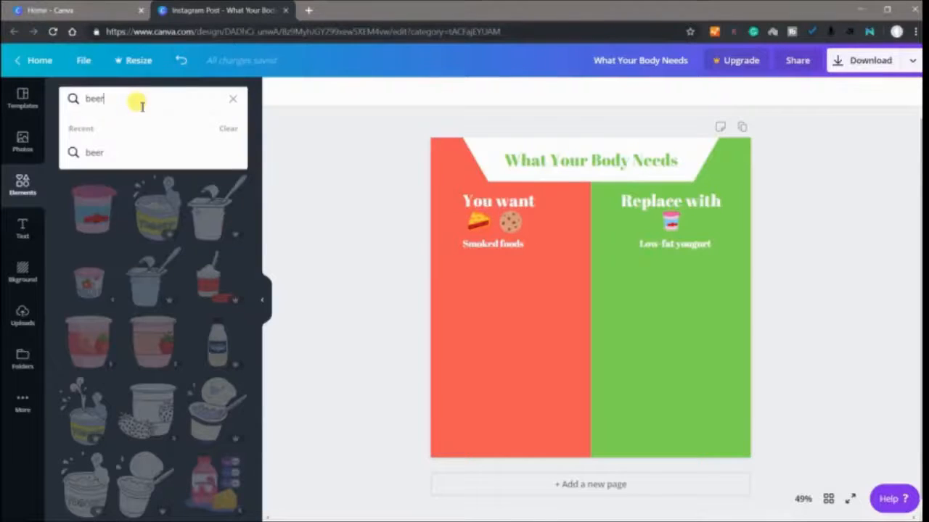
{"action": "key", "text": "Return"}
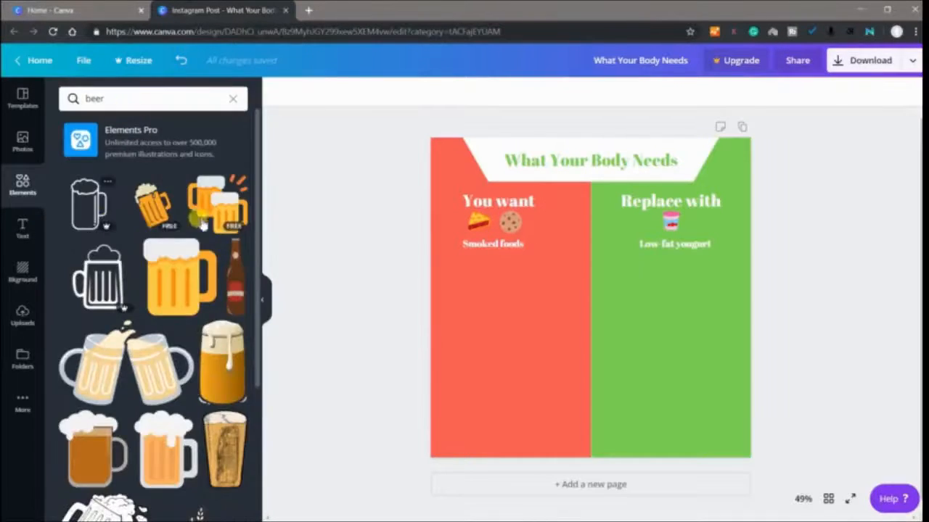
{"action": "left_click", "coordinate": [154, 207]}
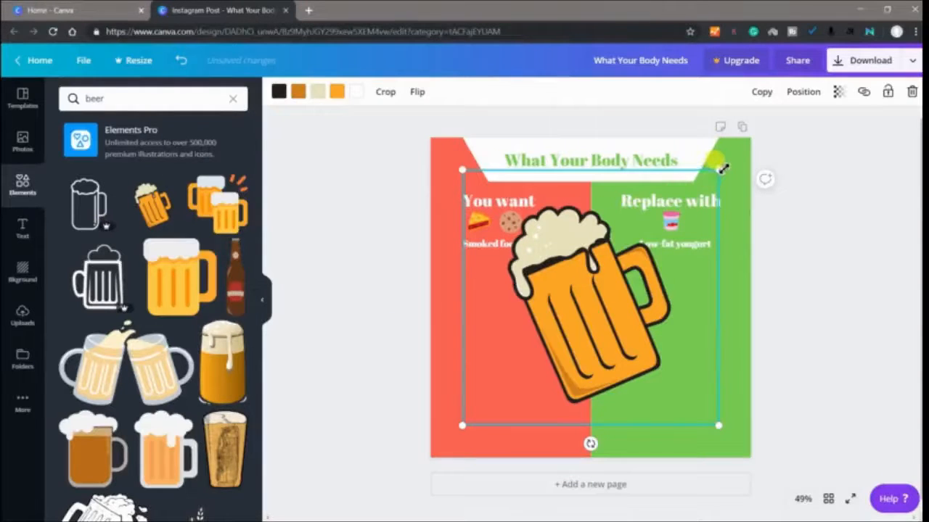
{"action": "left_click_drag", "start_coordinate": [718, 170], "coordinate": [492, 268]}
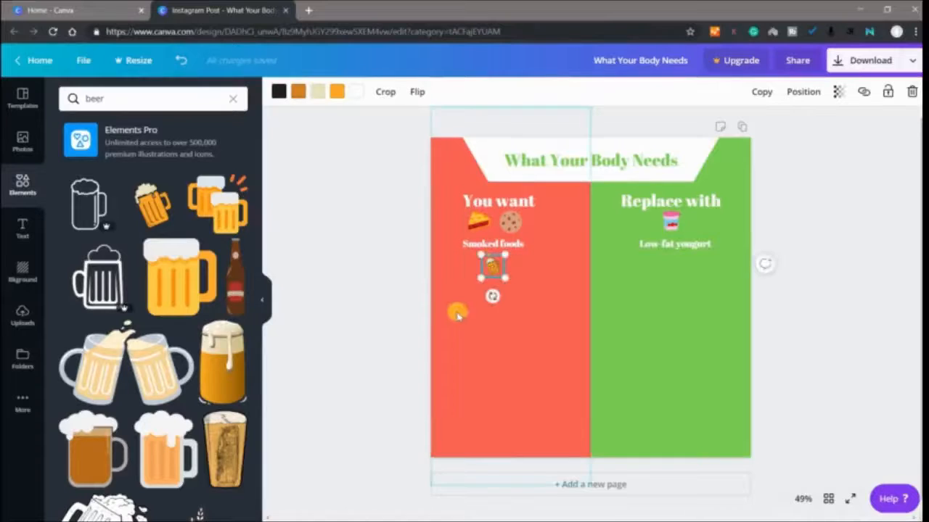
Search the elements for "fish", add the blue fish and shrink it to a small icon below "Low-fat yougurt"
{"action": "left_click", "coordinate": [114, 95]}
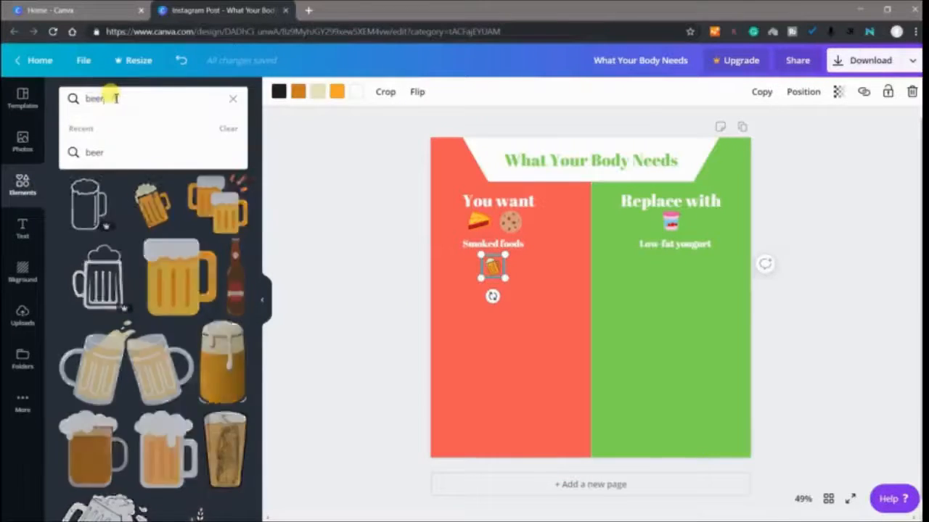
{"action": "double_click", "coordinate": [114, 96]}
{"action": "key", "text": "BackSpace"}
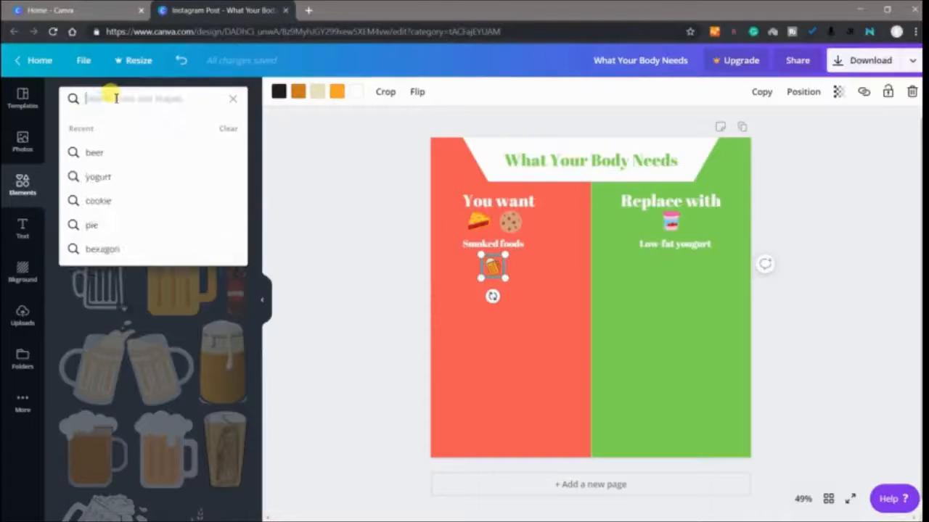
{"action": "type", "text": "fi"}
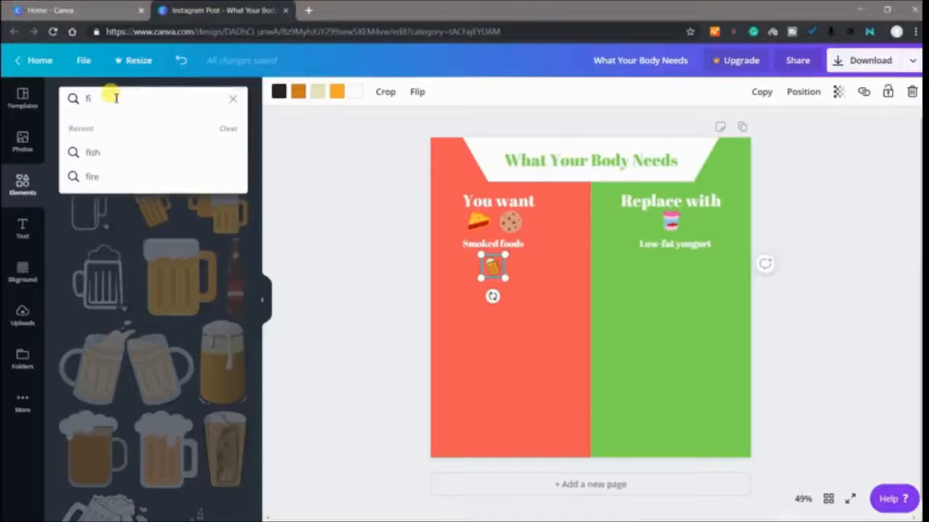
{"action": "type", "text": "sh"}
{"action": "key", "text": "Return"}
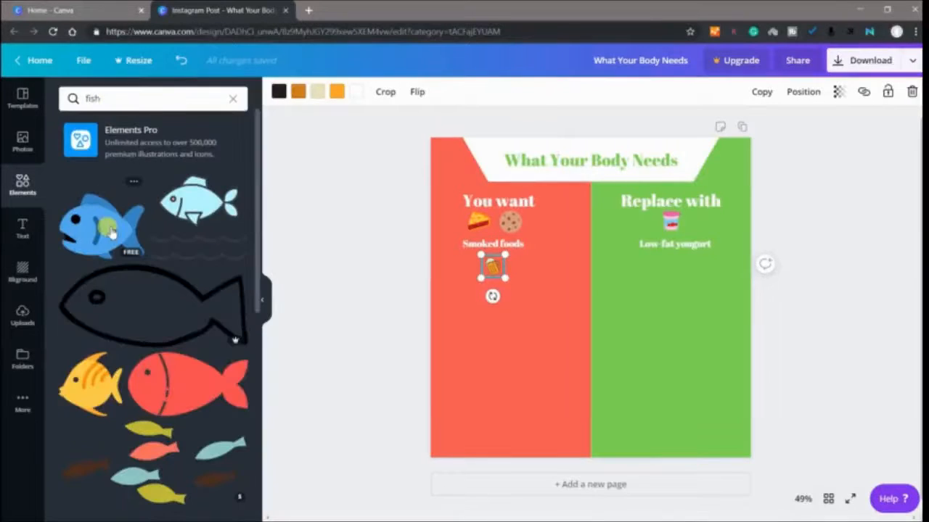
{"action": "left_click", "coordinate": [110, 231]}
{"action": "left_click_drag", "start_coordinate": [459, 422], "coordinate": [649, 265]}
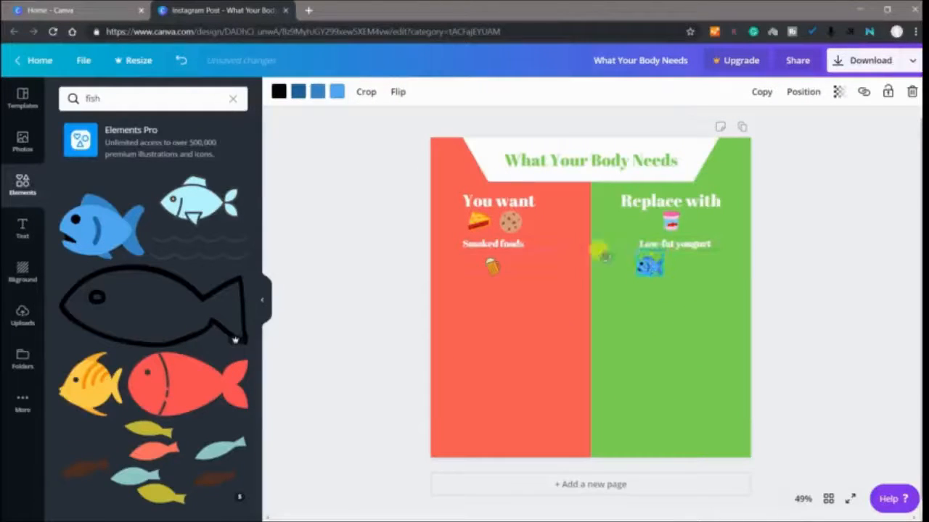
Add the peanut from a "nuts" search as a small icon beside the fish, and adjust the fish and beer mug positions
{"action": "left_click", "coordinate": [110, 99]}
{"action": "key", "text": "BackSpace"}
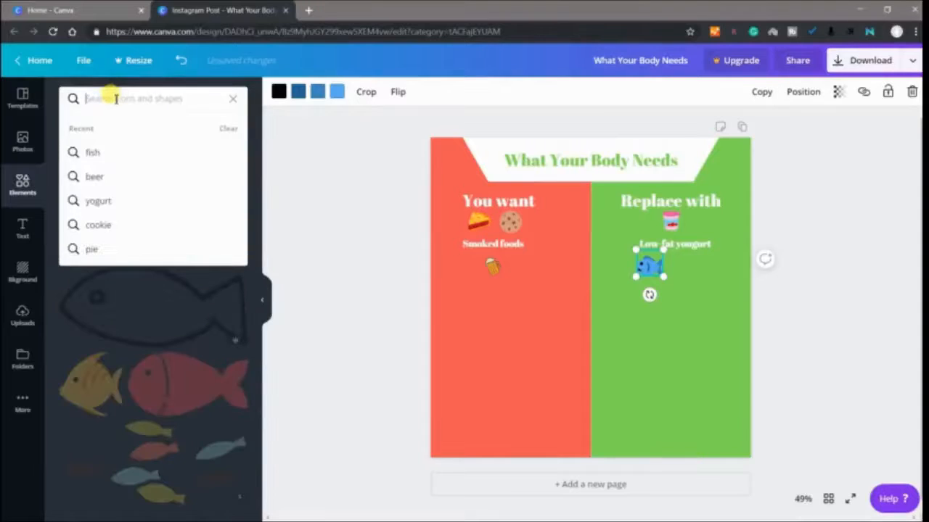
{"action": "type", "text": "nuts"}
{"action": "key", "text": "Return"}
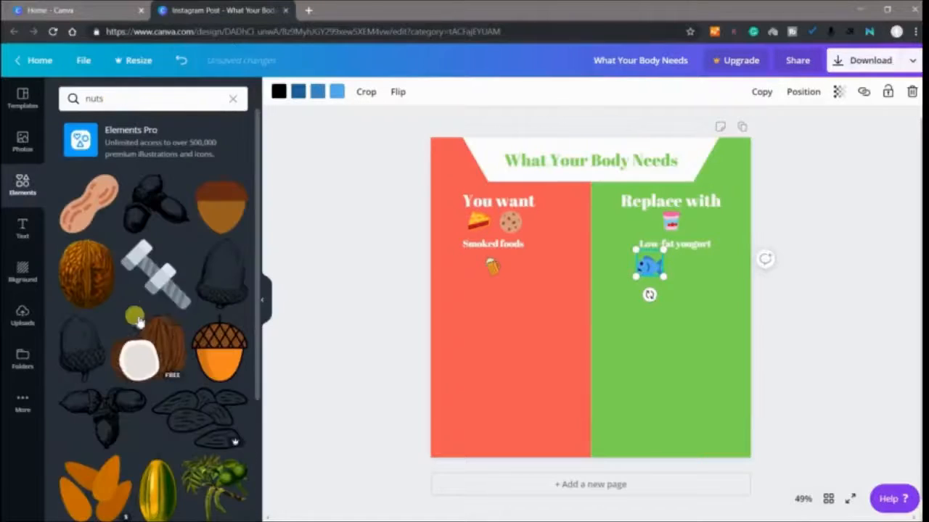
{"action": "left_click", "coordinate": [106, 230]}
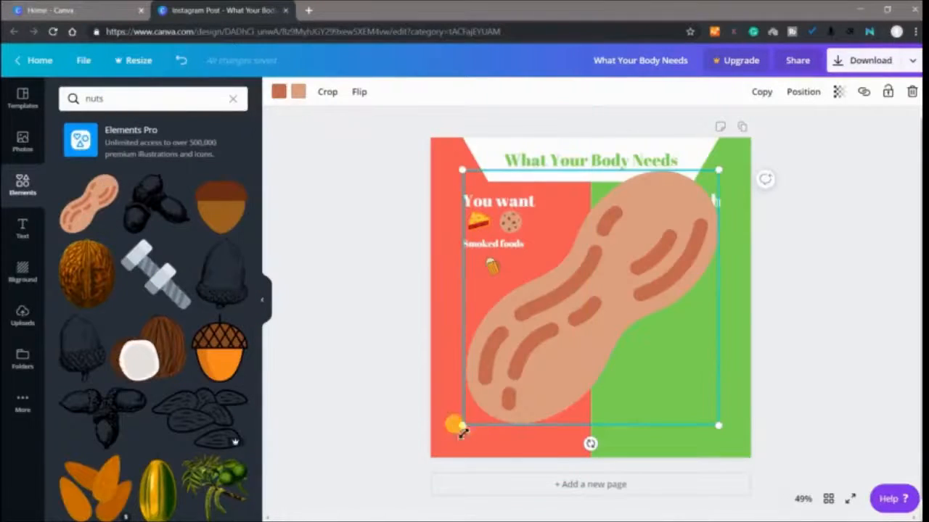
{"action": "left_click_drag", "start_coordinate": [462, 426], "coordinate": [658, 264]}
{"action": "left_click", "coordinate": [650, 267]}
{"action": "left_click_drag", "start_coordinate": [492, 266], "coordinate": [506, 253]}
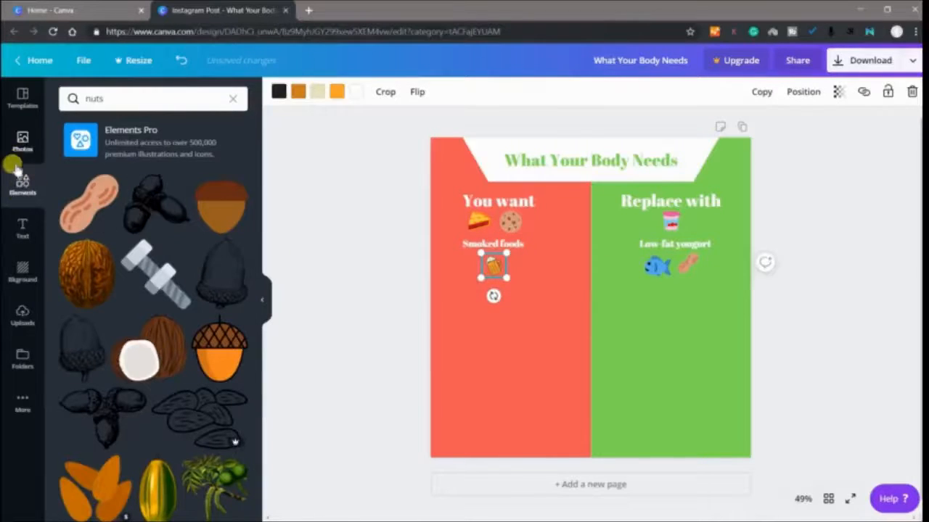
Add a heading text reading "Beer" directly below the beer mug icon
{"action": "left_click", "coordinate": [23, 229]}
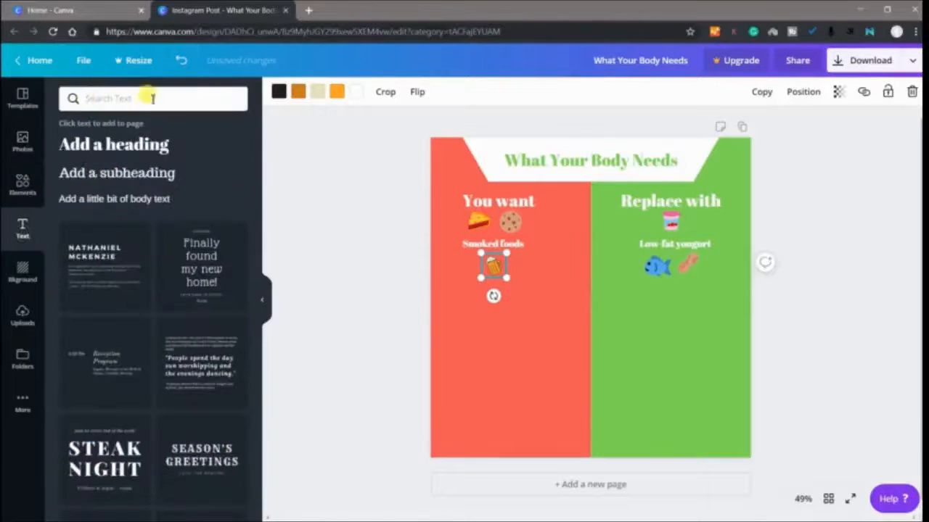
{"action": "left_click", "coordinate": [156, 146]}
{"action": "key", "text": "BackSpace"}
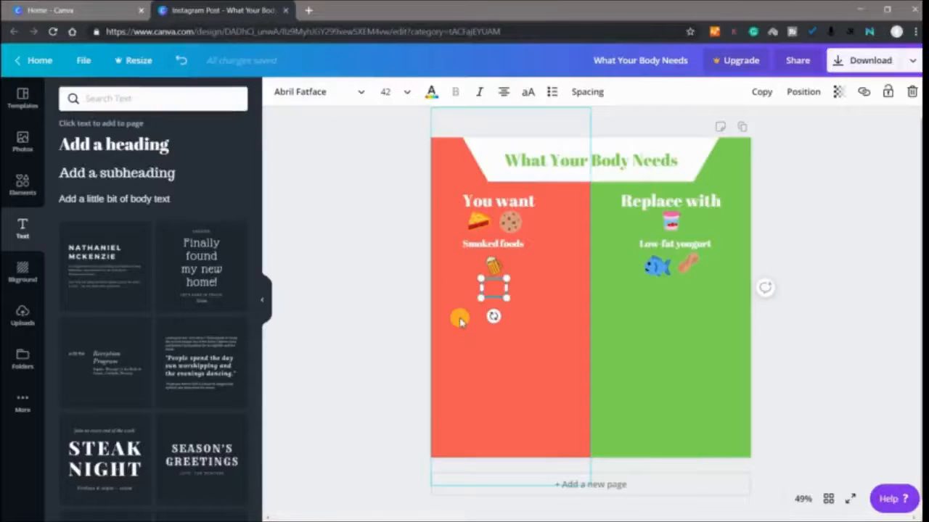
{"action": "type", "text": "Ber"}
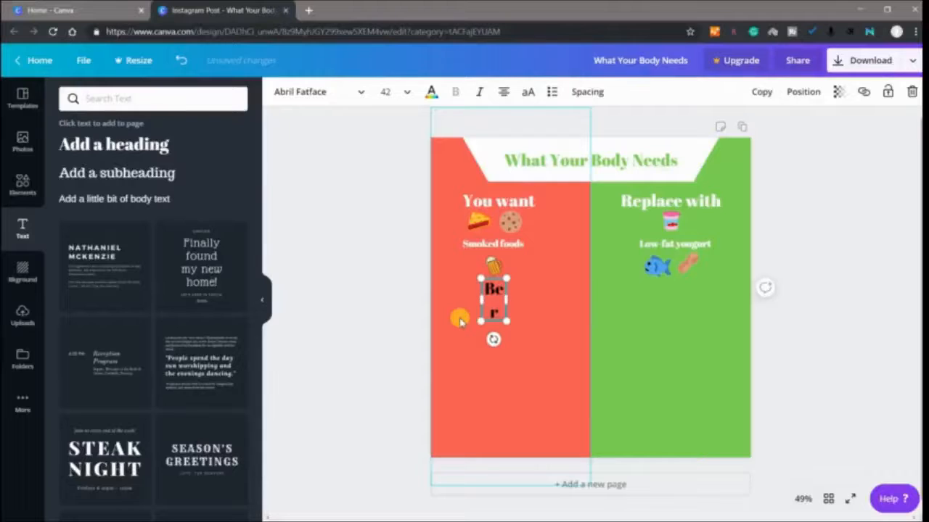
{"action": "key", "text": "BackSpace"}
{"action": "type", "text": "r"}
{"action": "key", "text": "BackSpace"}
{"action": "type", "text": "e"}
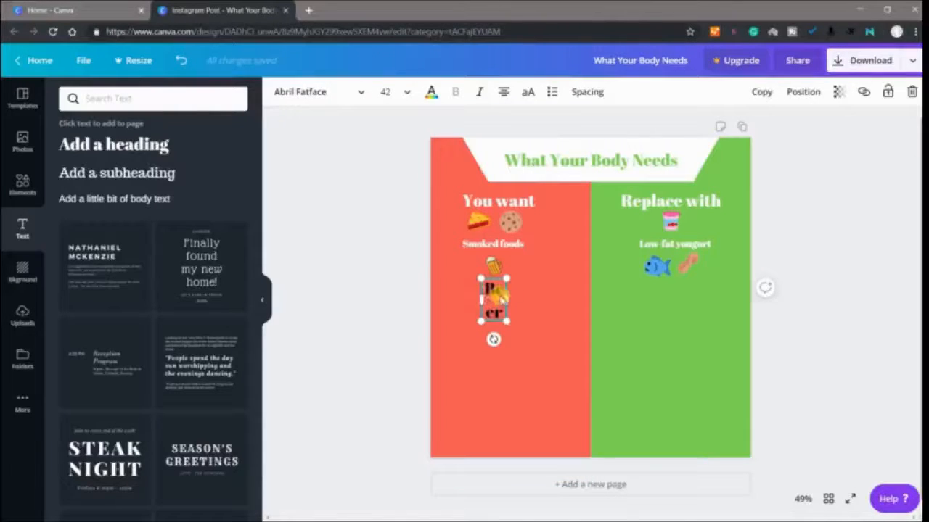
Widen the "Beer" text box so the word fits on one line and set its font size to 24
{"action": "left_click_drag", "start_coordinate": [517, 292], "coordinate": [538, 290]}
{"action": "key", "text": "ctrl+a"}
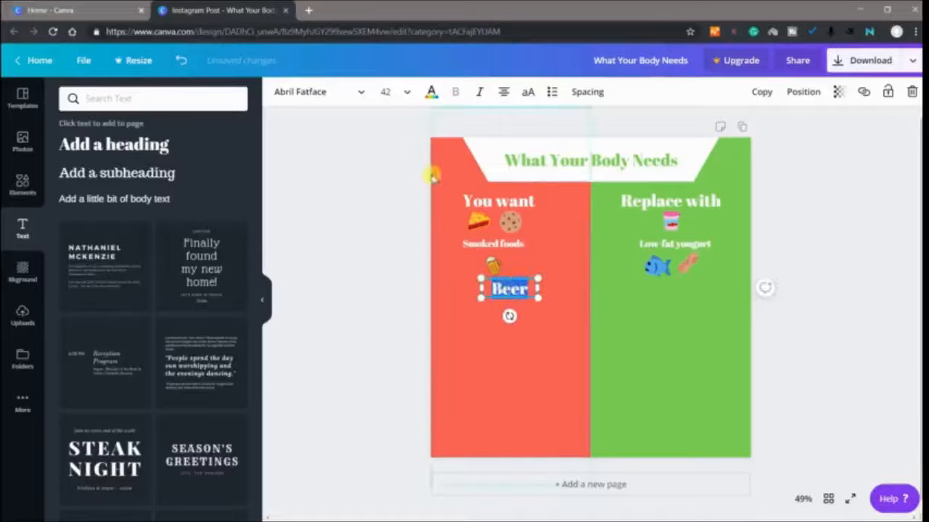
{"action": "left_click", "coordinate": [397, 93]}
{"action": "left_click", "coordinate": [414, 149]}
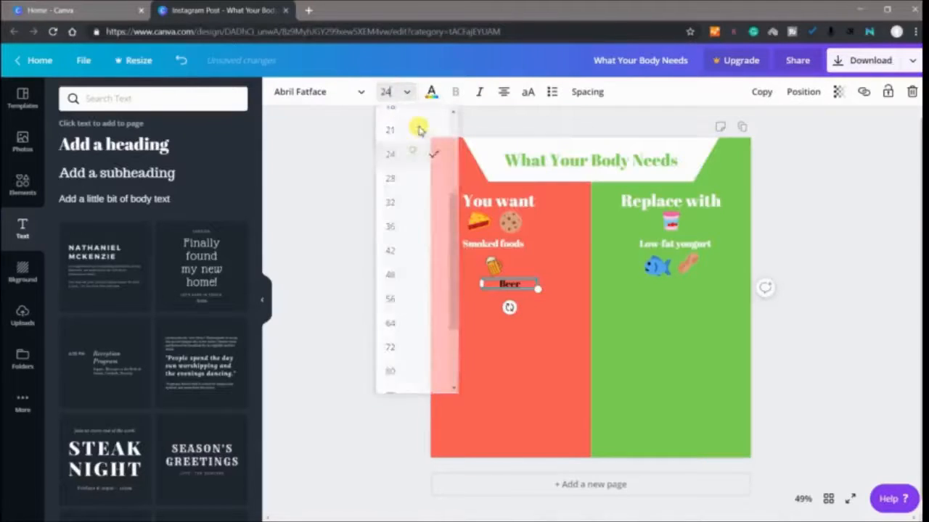
Colour the "Beer" text white and centre it under the beer mug icon
{"action": "left_click", "coordinate": [429, 92]}
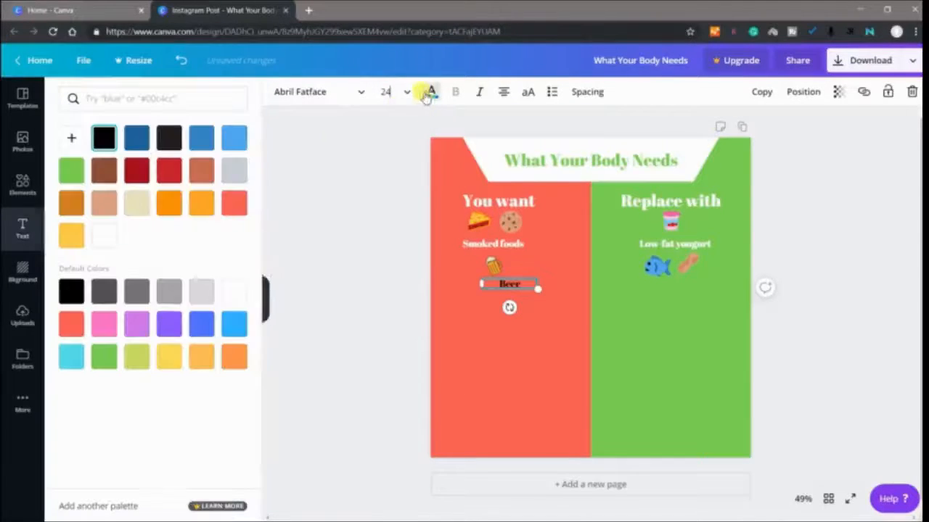
{"action": "left_click", "coordinate": [109, 236]}
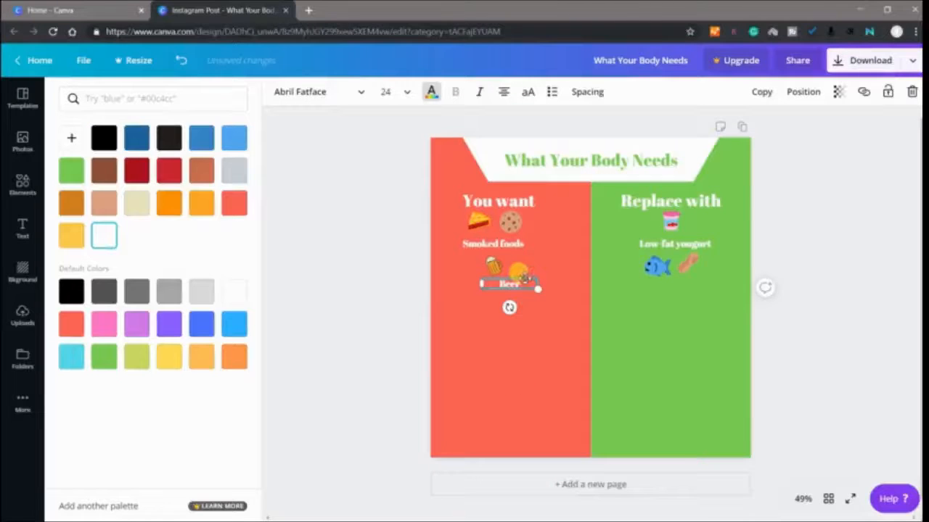
{"action": "left_click_drag", "start_coordinate": [525, 279], "coordinate": [505, 276]}
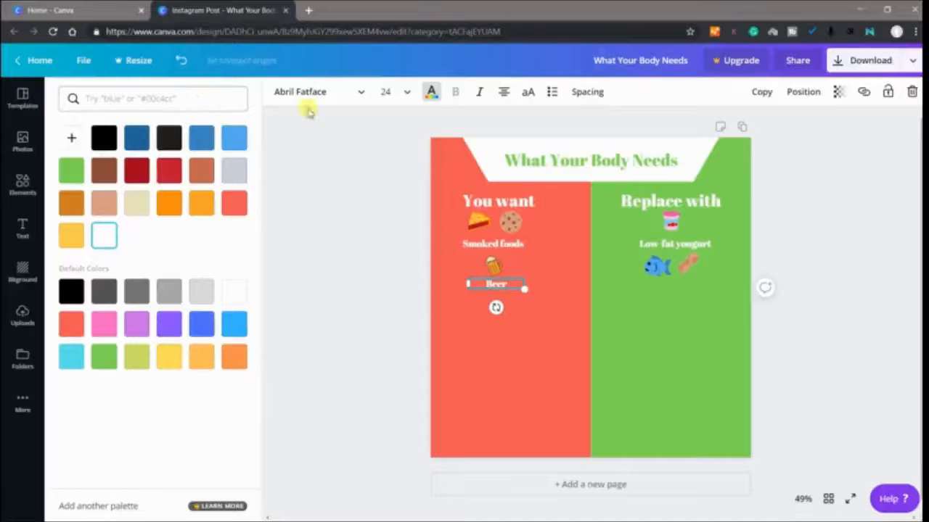
Add a heading text reading "Fish & Nuts" and place it on one line below the fish and peanut icons
{"action": "left_click", "coordinate": [20, 227]}
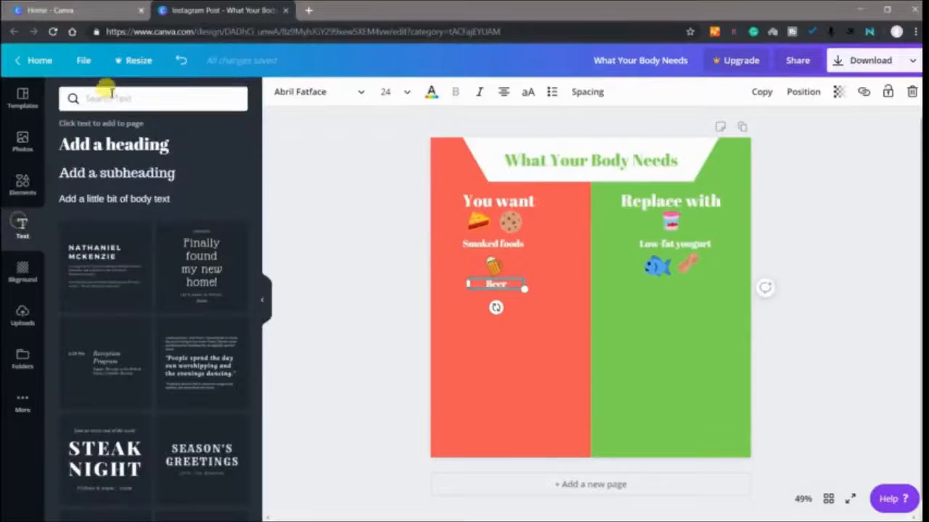
{"action": "left_click", "coordinate": [125, 148]}
{"action": "key", "text": "BackSpace"}
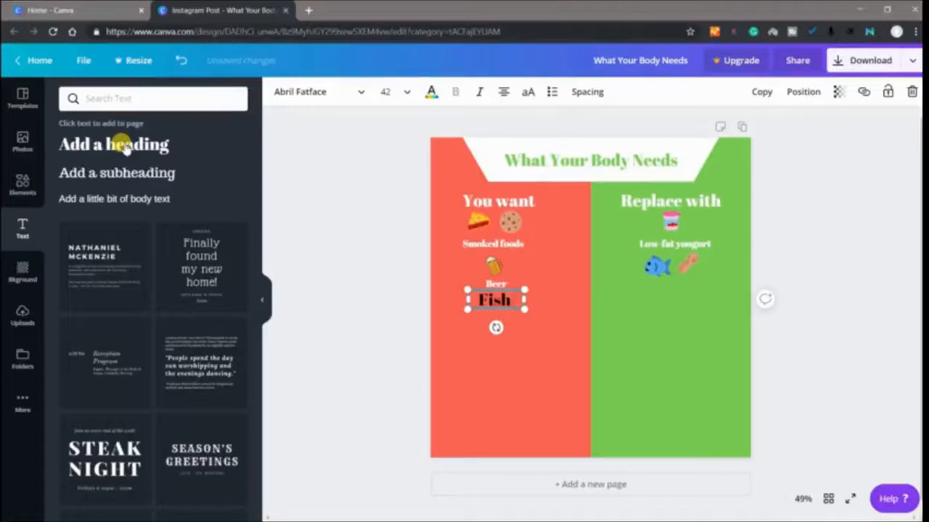
{"action": "type", "text": "Fish & Nuts"}
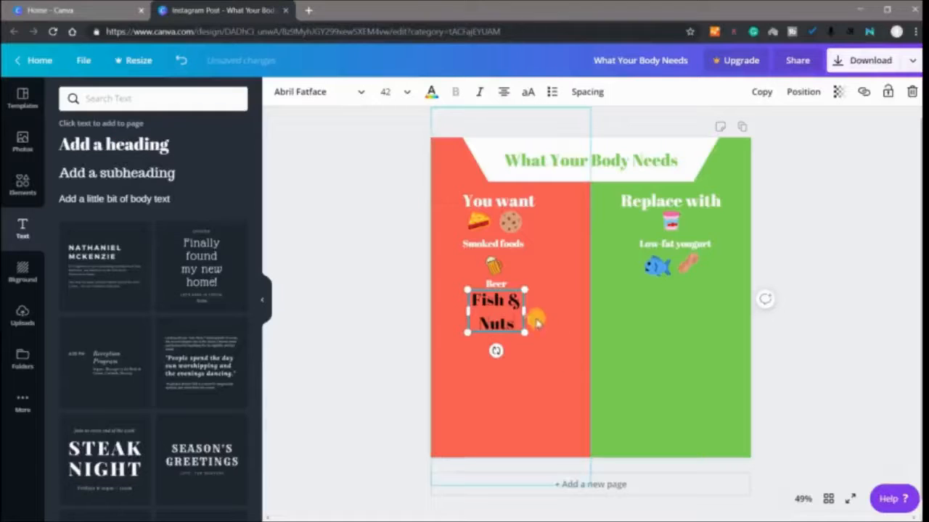
{"action": "left_click_drag", "start_coordinate": [525, 311], "coordinate": [701, 277]}
Set the "Fish & Nuts" text to size 24 and colour it white
{"action": "triple_click", "coordinate": [700, 288]}
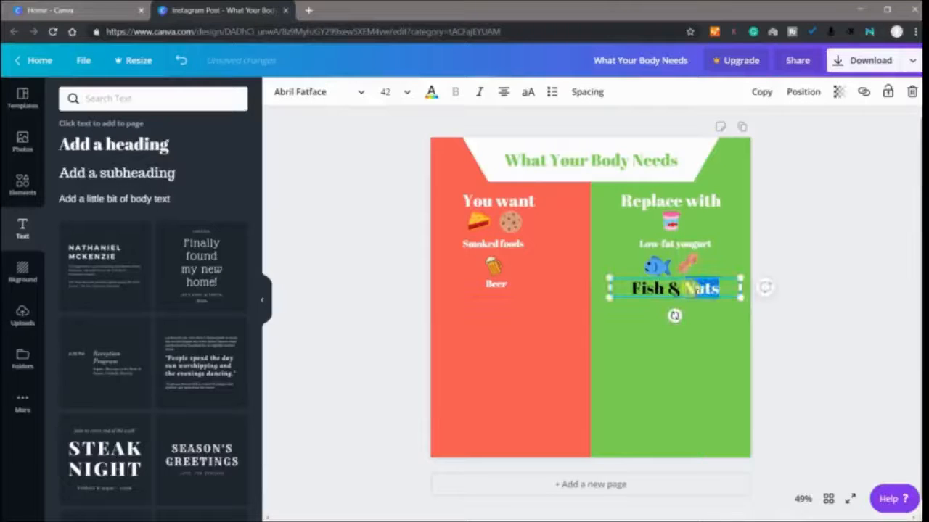
{"action": "left_click", "coordinate": [405, 100]}
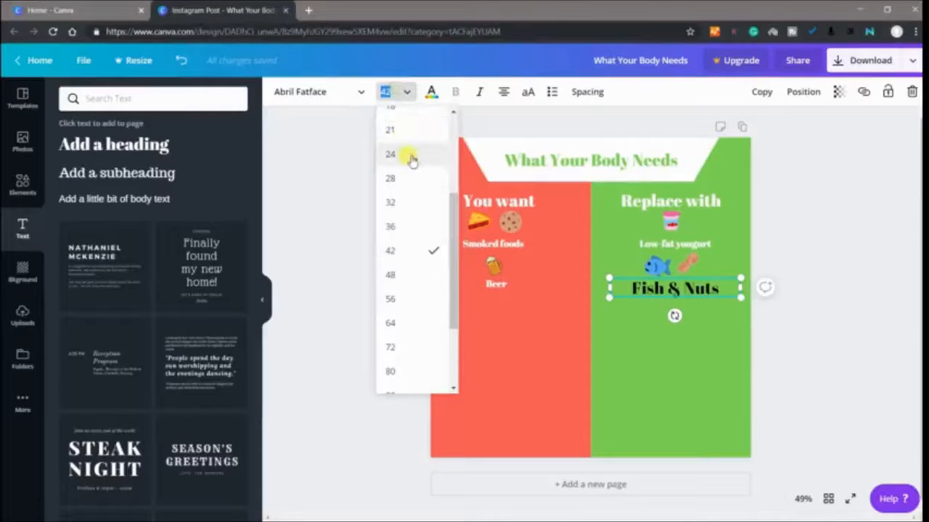
{"action": "left_click", "coordinate": [411, 153]}
{"action": "left_click", "coordinate": [435, 93]}
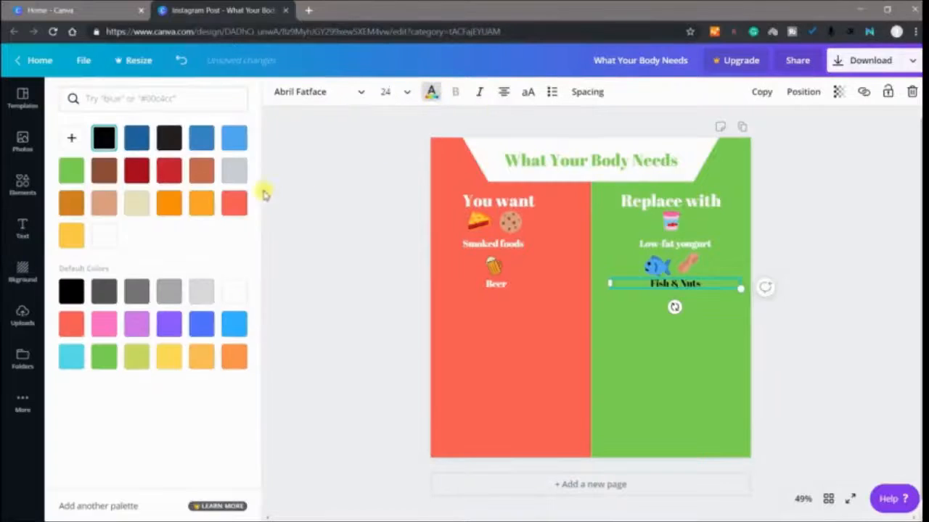
{"action": "left_click", "coordinate": [103, 237]}
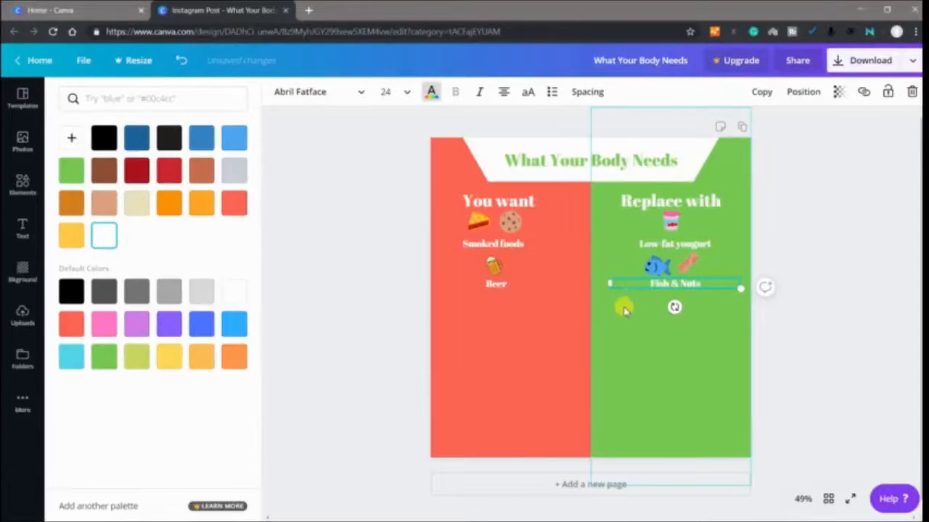
Slightly resize the fish and peanut icons so they fit between the "Low-fat yougurt" and "Fish & Nuts" labels
{"action": "left_click", "coordinate": [653, 265]}
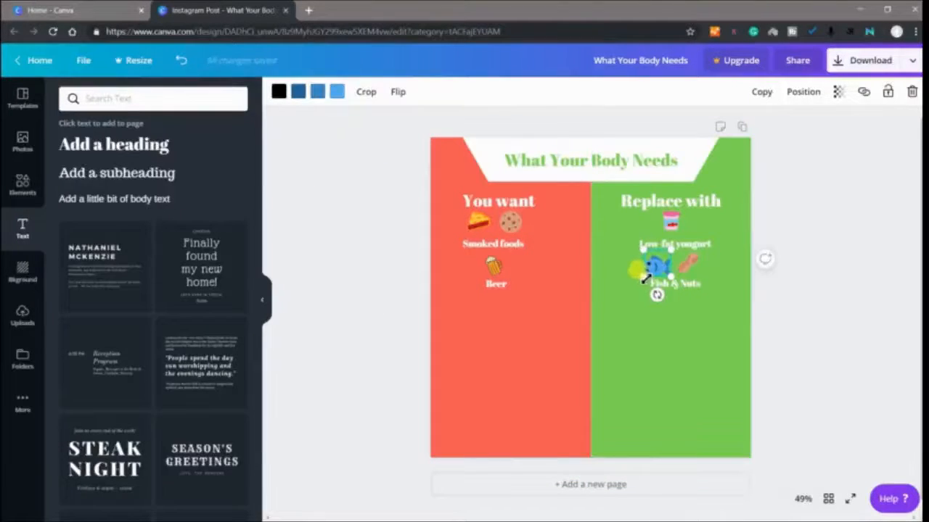
{"action": "left_click_drag", "start_coordinate": [641, 272], "coordinate": [646, 270]}
{"action": "left_click", "coordinate": [688, 261]}
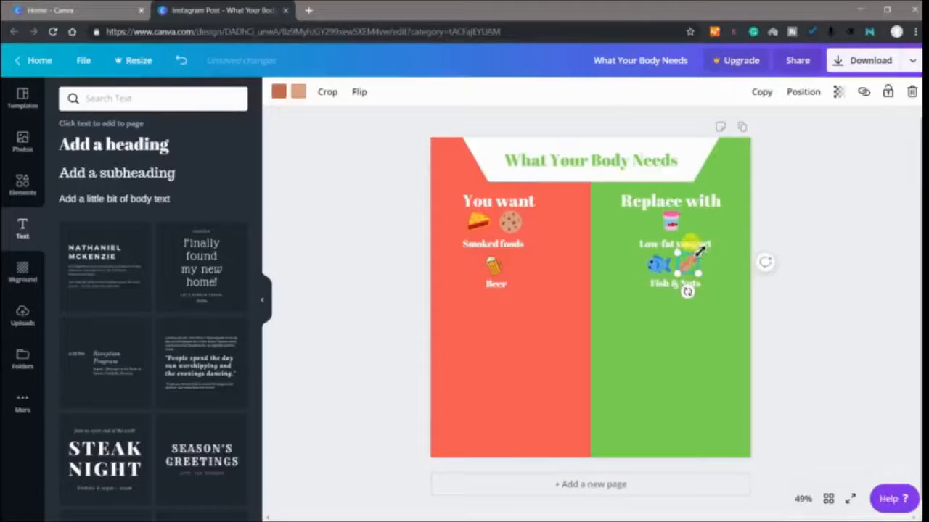
{"action": "left_click_drag", "start_coordinate": [700, 251], "coordinate": [702, 253]}
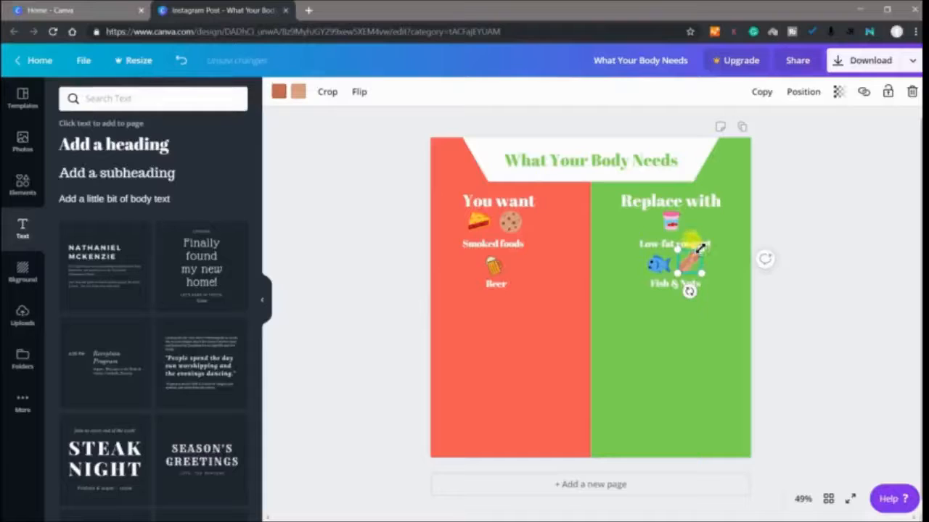
{"action": "left_click", "coordinate": [718, 261]}
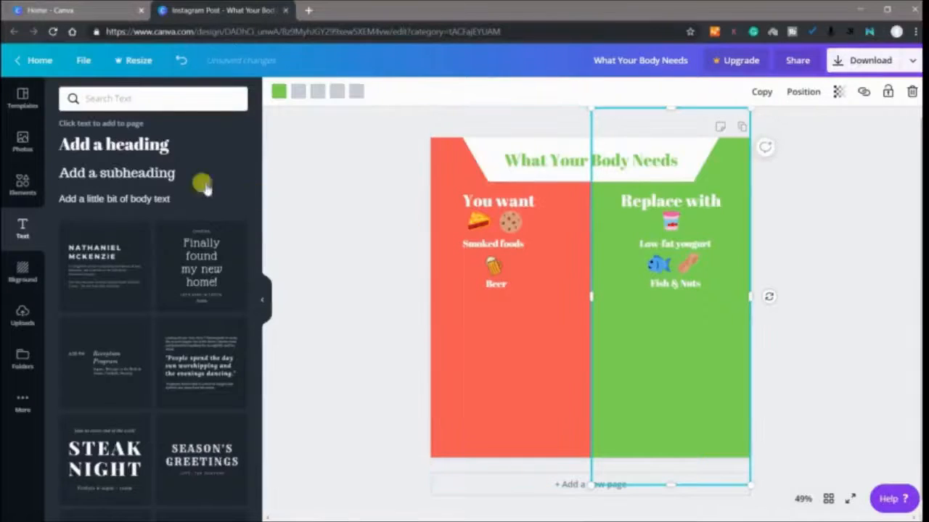
Search the elements for "line" and add the white double-headed arrow line with grey triangular ends to the design
{"action": "left_click", "coordinate": [24, 185]}
{"action": "left_click_drag", "start_coordinate": [222, 203], "coordinate": [331, 201]}
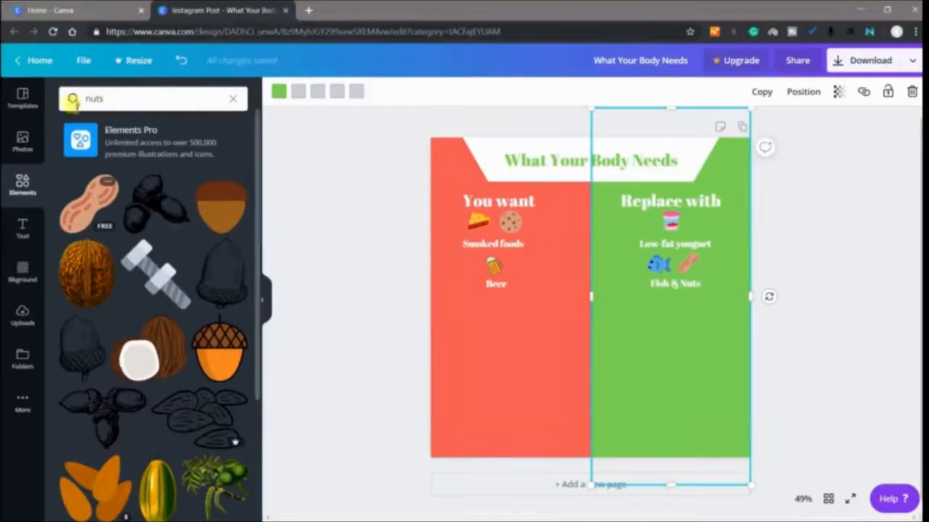
{"action": "left_click", "coordinate": [115, 94]}
{"action": "key", "text": "BackSpace"}
{"action": "type", "text": "line"}
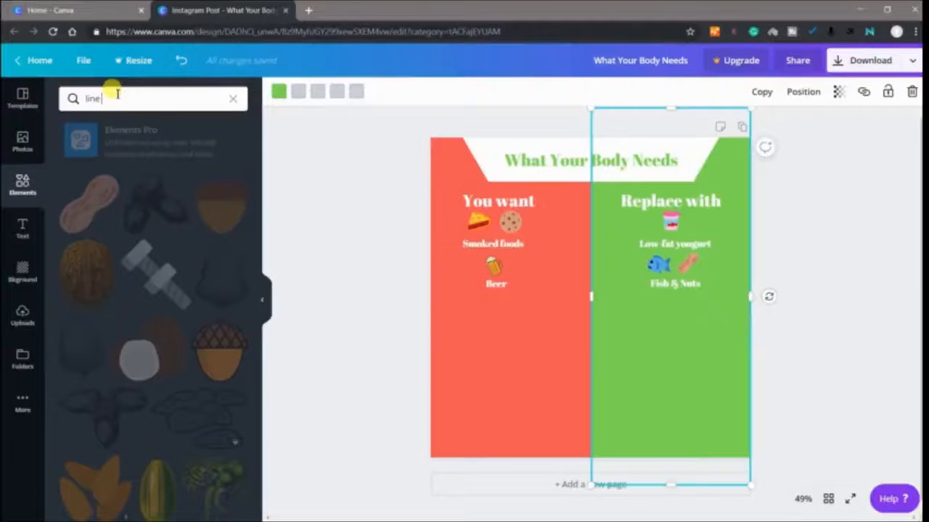
{"action": "key", "text": "Return"}
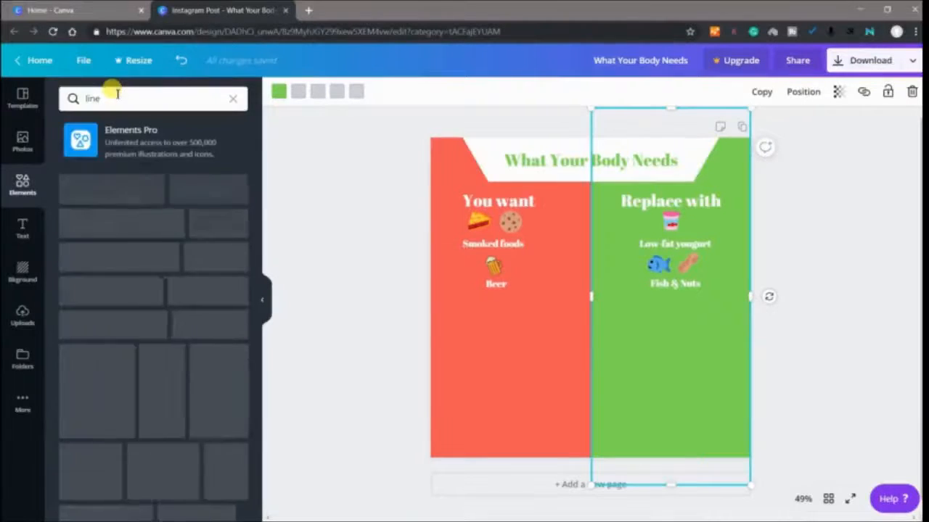
{"action": "scroll", "coordinate": [141, 352], "scroll_direction": "down", "scroll_amount": 6}
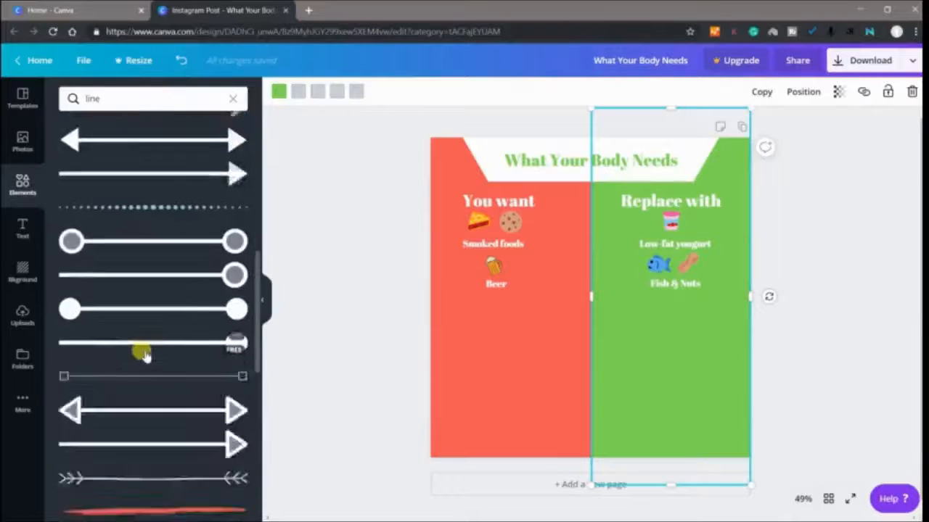
{"action": "scroll", "coordinate": [141, 353], "scroll_direction": "up", "scroll_amount": 2}
{"action": "scroll", "coordinate": [148, 304], "scroll_direction": "down", "scroll_amount": 3}
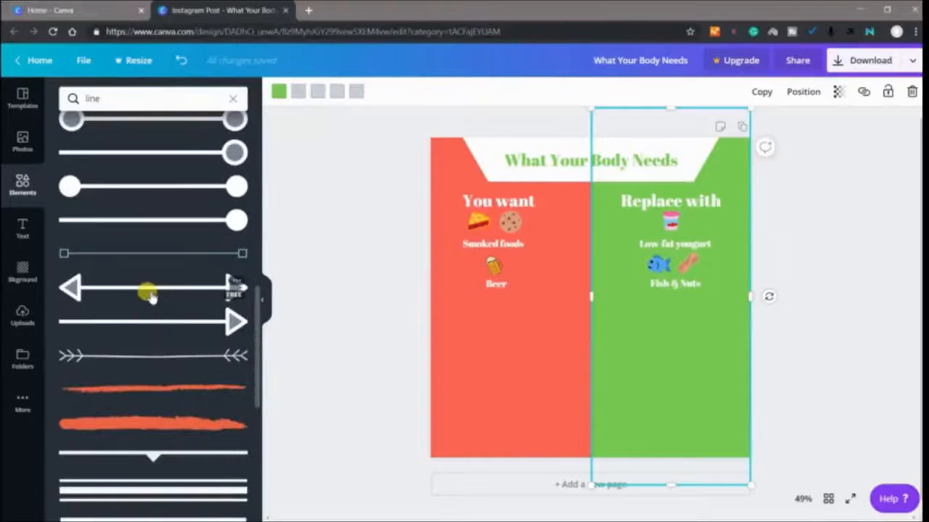
{"action": "left_click", "coordinate": [148, 292]}
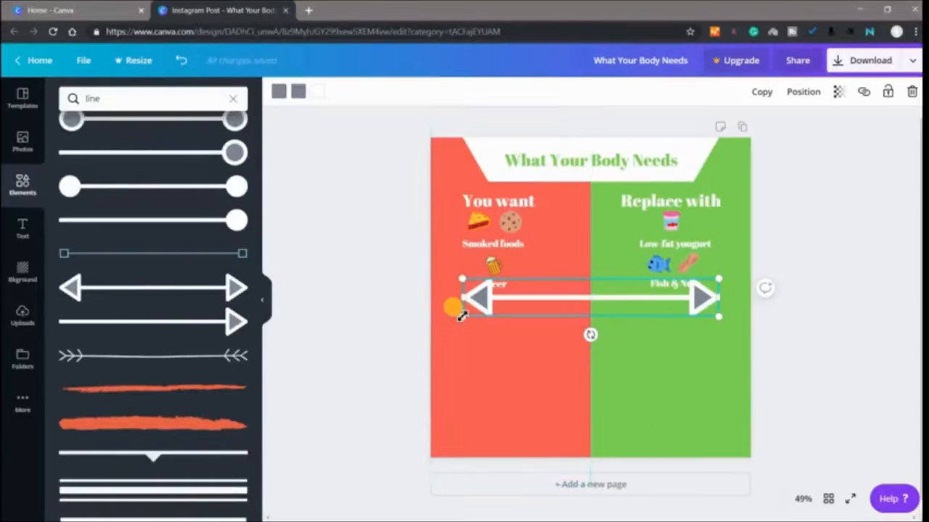
Shrink the double-headed arrow to fit between the cookie and yogurt icons, and place a copy between the beer and fish icons
{"action": "left_click_drag", "start_coordinate": [462, 314], "coordinate": [582, 289]}
{"action": "left_click_drag", "start_coordinate": [658, 296], "coordinate": [600, 231]}
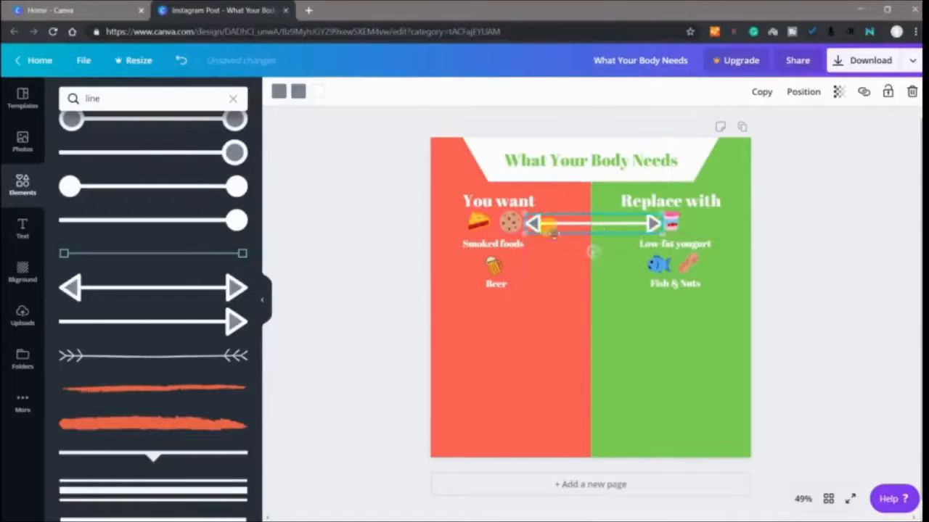
{"action": "left_click_drag", "start_coordinate": [522, 231], "coordinate": [581, 227]}
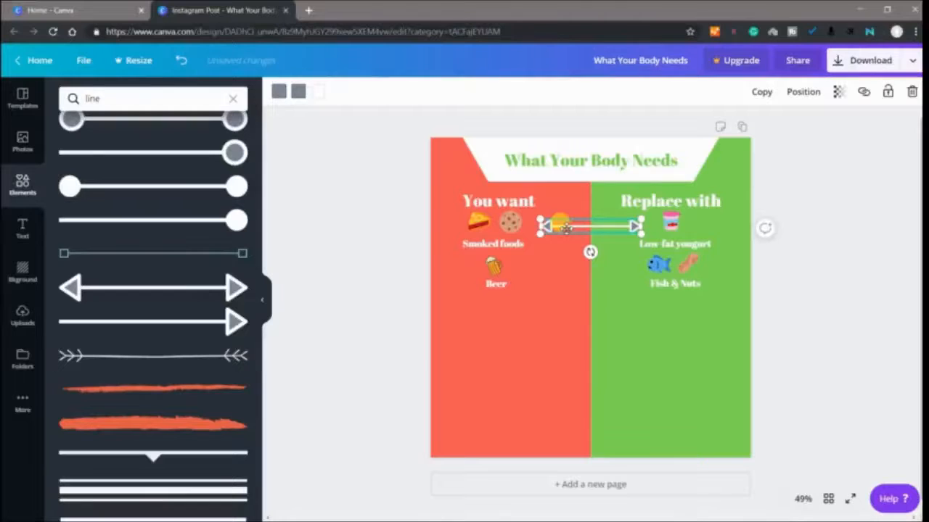
{"action": "left_click_drag", "start_coordinate": [564, 232], "coordinate": [564, 267]}
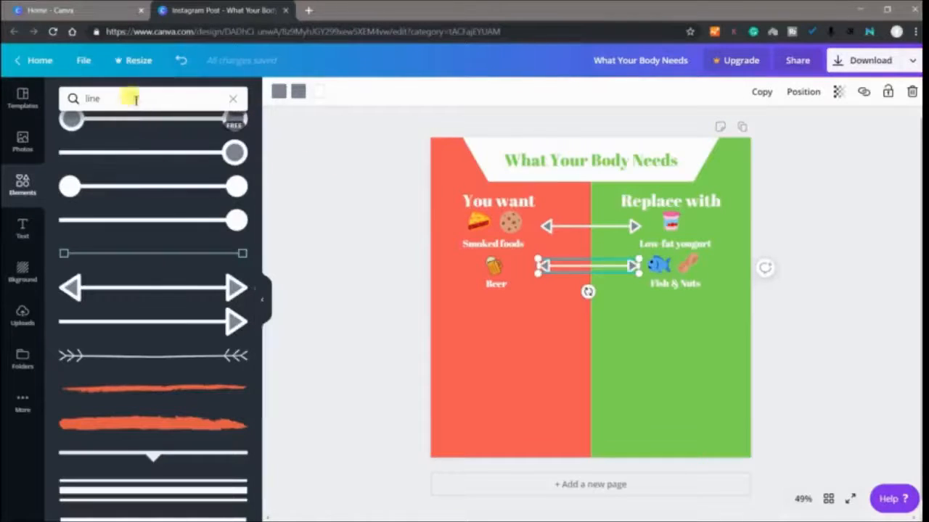
Add a heading text reading "Fat", colour it white and place it centred just above the upper double-headed arrow
{"action": "left_click", "coordinate": [16, 145]}
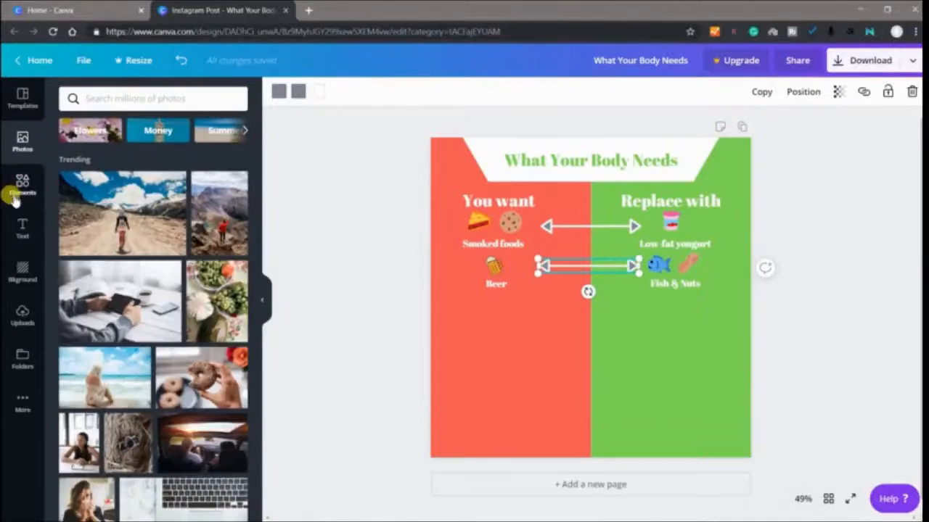
{"action": "left_click", "coordinate": [18, 185]}
{"action": "left_click", "coordinate": [22, 226]}
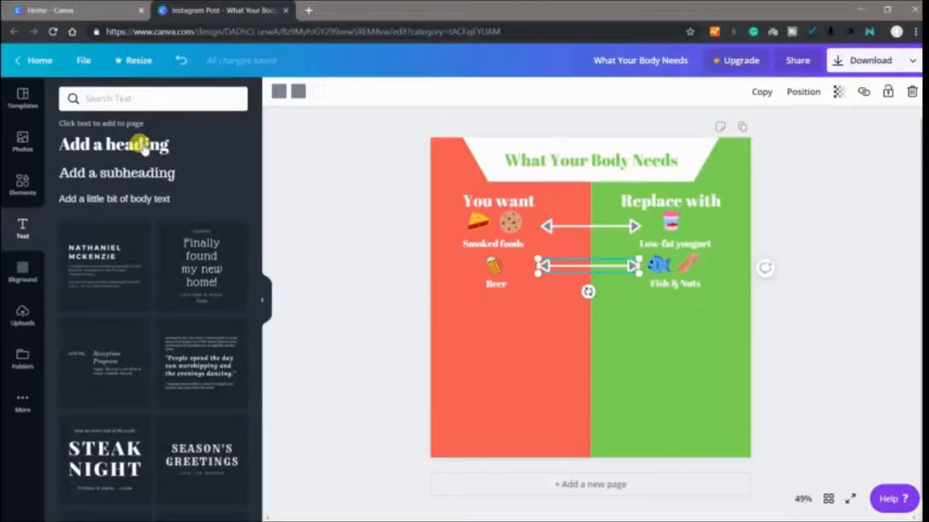
{"action": "left_click", "coordinate": [142, 146]}
{"action": "key", "text": "BackSpace"}
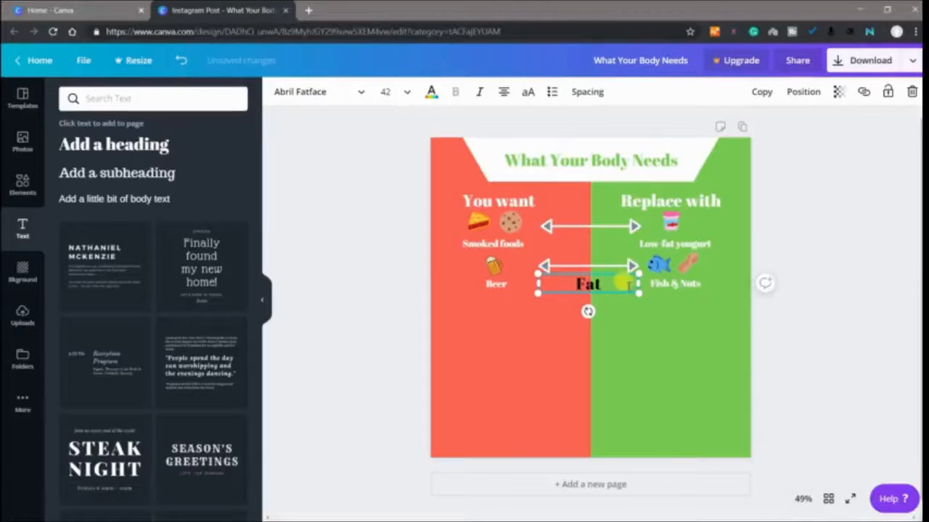
{"action": "left_click", "coordinate": [431, 92]}
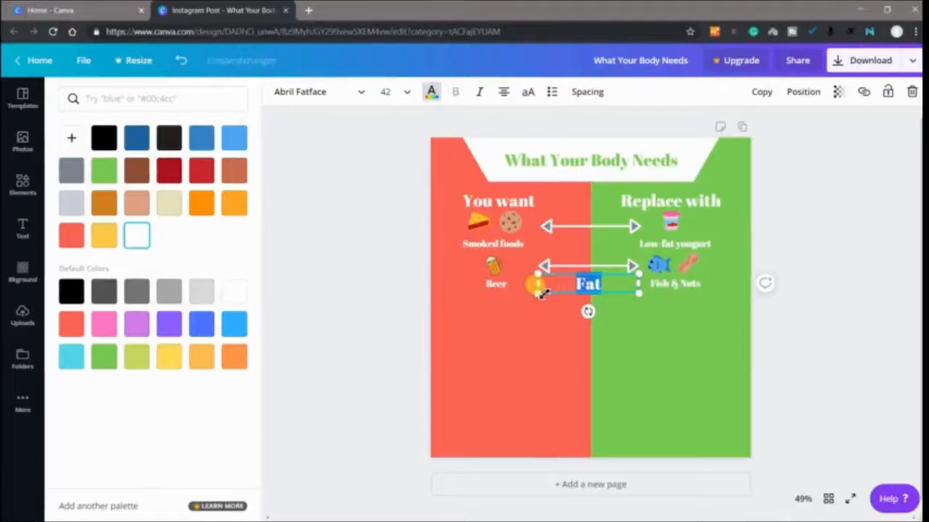
{"action": "left_click_drag", "start_coordinate": [560, 294], "coordinate": [560, 226]}
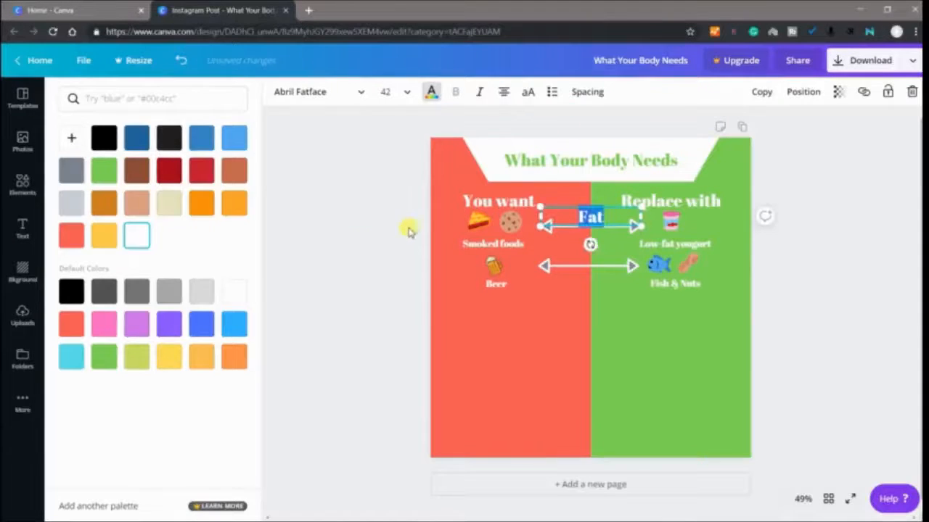
{"action": "left_click", "coordinate": [359, 242]}
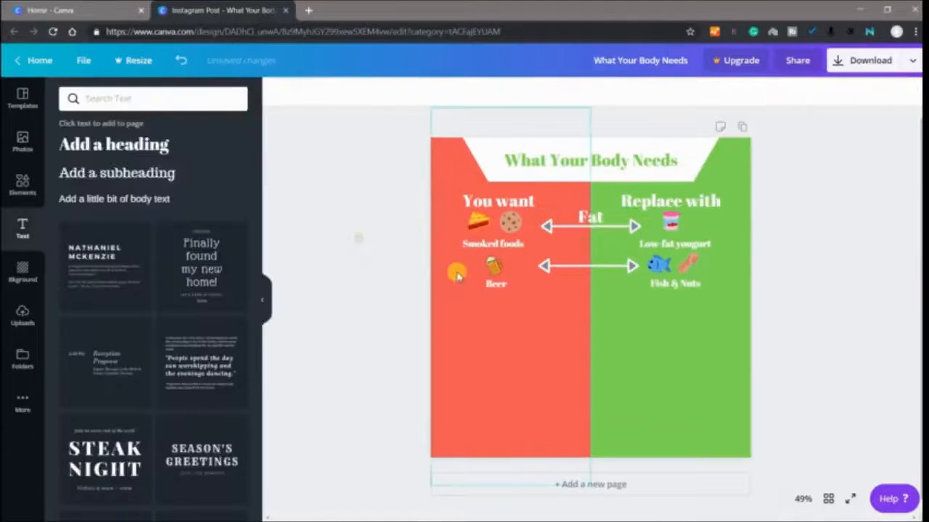
Add a heading text reading "Nitrogen" and colour it white
{"action": "left_click", "coordinate": [101, 145]}
{"action": "key", "text": "BackSpace"}
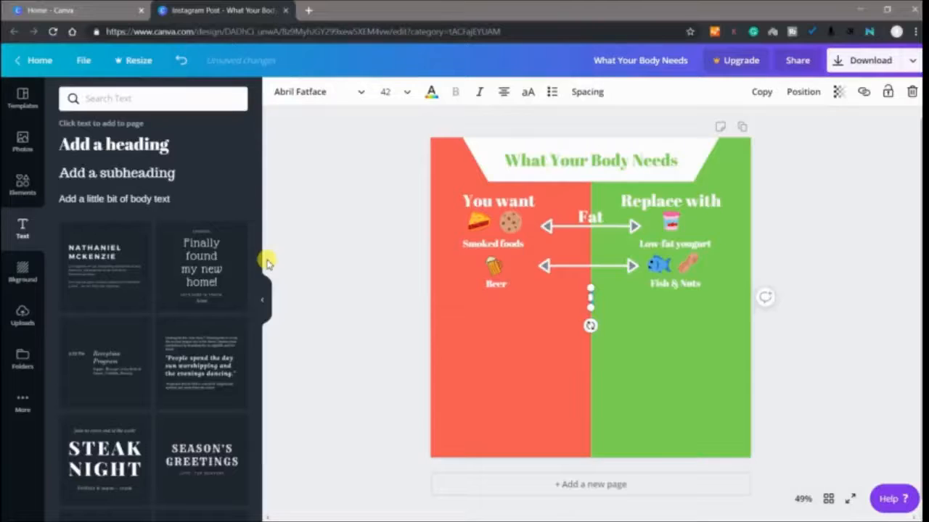
{"action": "type", "text": "Nitrogen"}
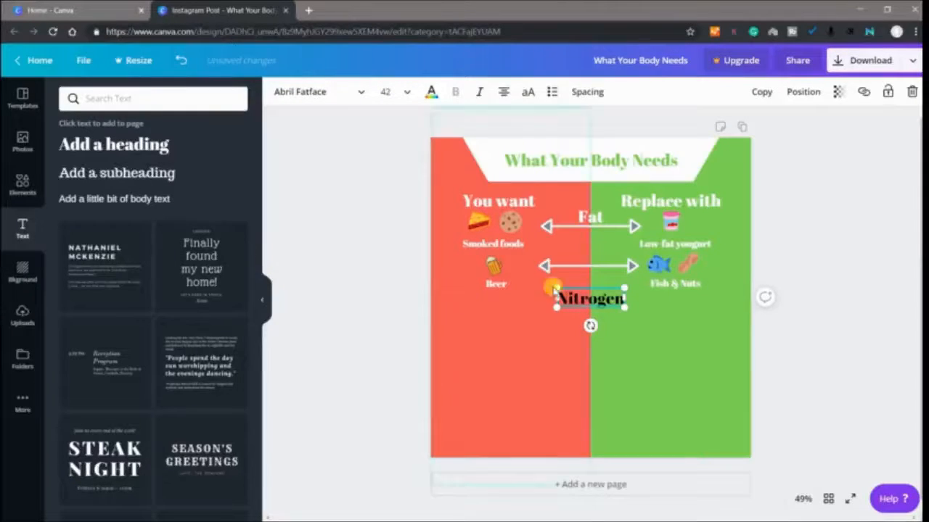
{"action": "double_click", "coordinate": [580, 298]}
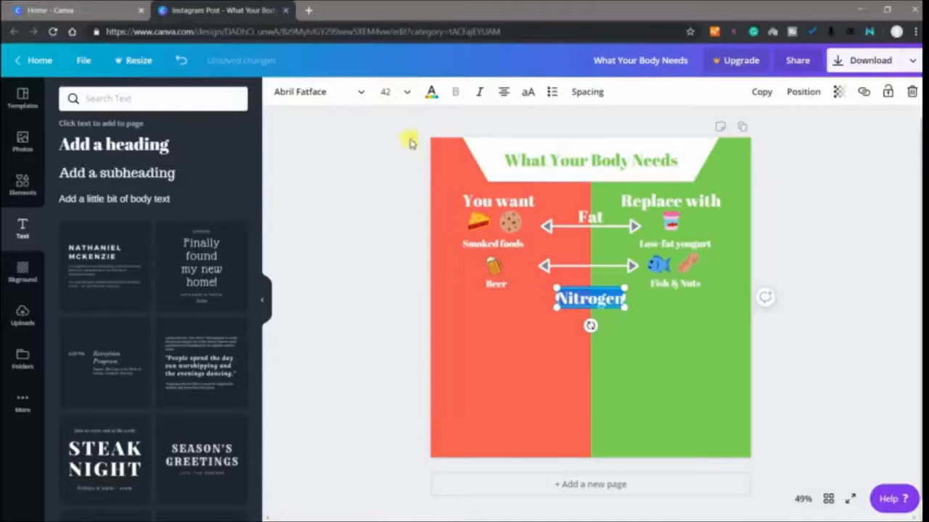
{"action": "left_click", "coordinate": [431, 92]}
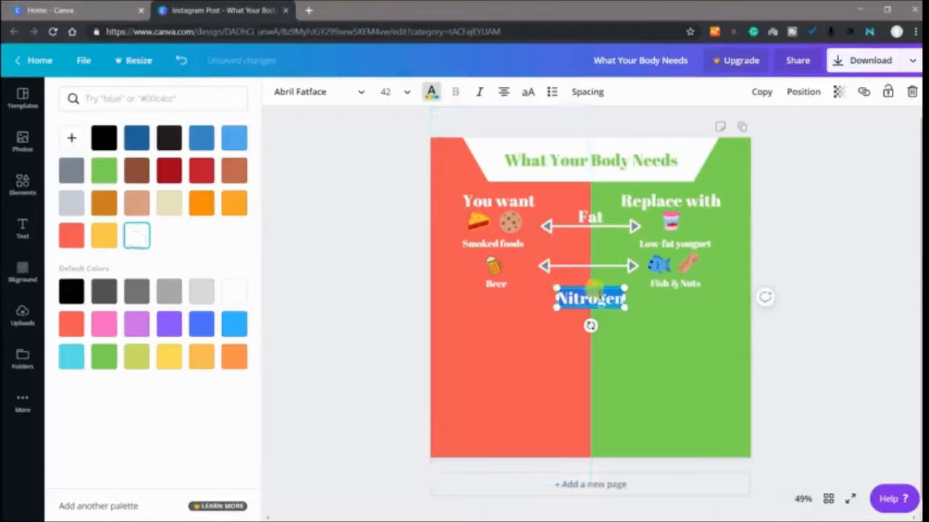
Position the "Nitrogen" text centred just above the lower double-headed arrow, between the beer and fish icons
{"action": "left_click_drag", "start_coordinate": [589, 290], "coordinate": [589, 249]}
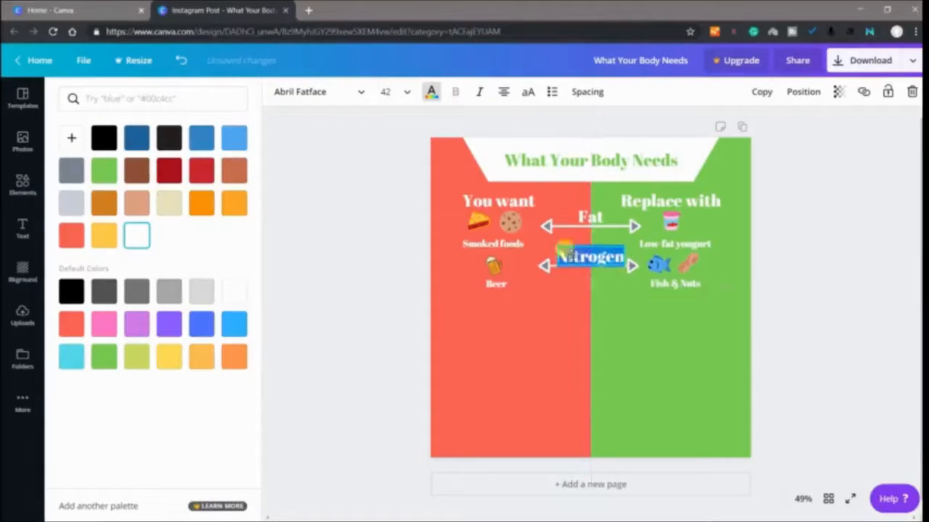
{"action": "left_click", "coordinate": [420, 314]}
{"action": "left_click", "coordinate": [573, 249]}
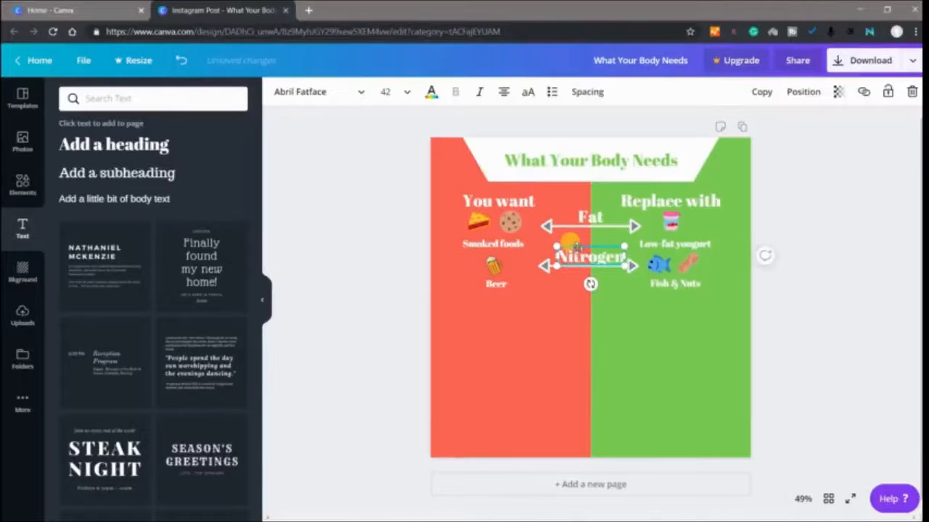
{"action": "left_click_drag", "start_coordinate": [570, 243], "coordinate": [567, 240]}
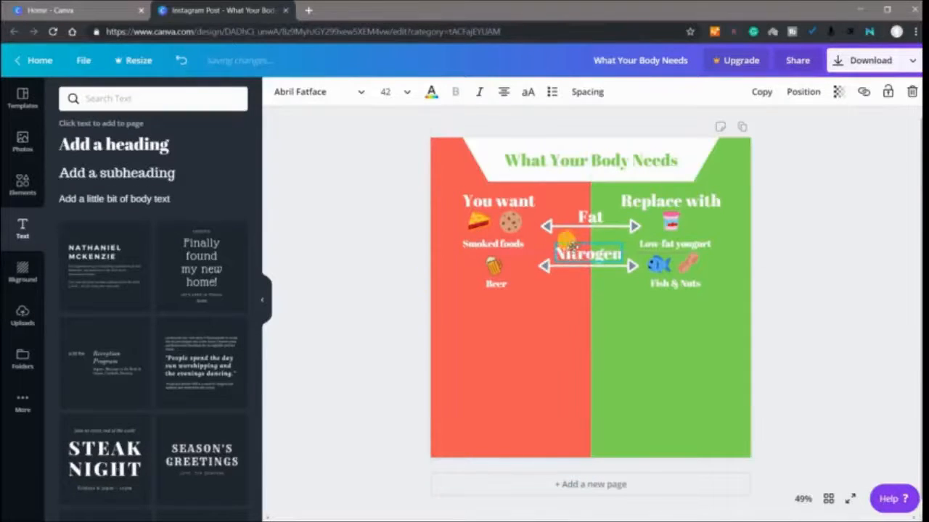
{"action": "left_click", "coordinate": [373, 297]}
{"action": "left_click", "coordinate": [574, 251]}
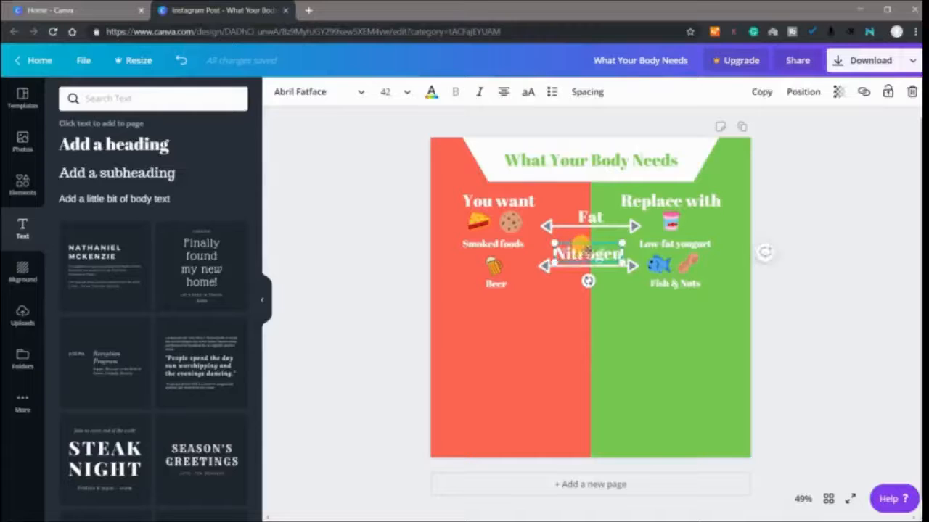
{"action": "left_click_drag", "start_coordinate": [581, 247], "coordinate": [574, 245]}
{"action": "left_click", "coordinate": [339, 308]}
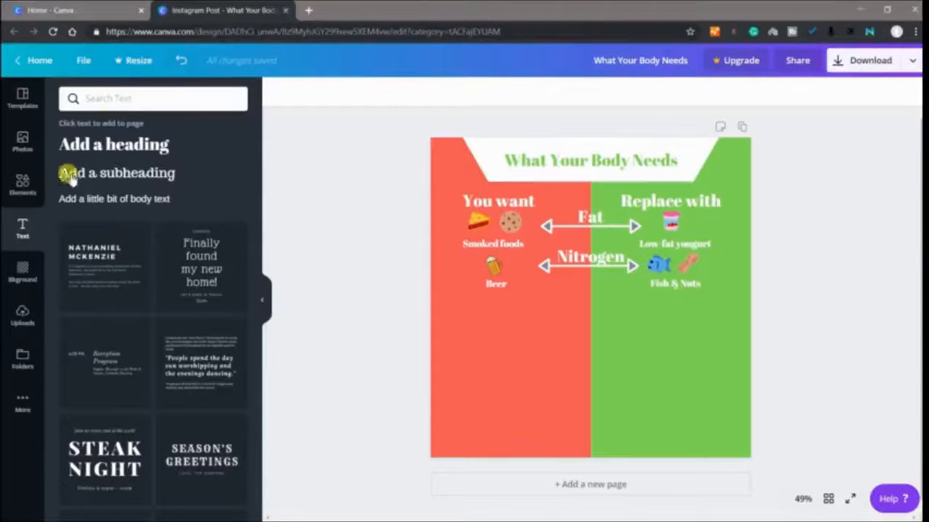
Search the elements for "soda", add the free pink soda glass with a straw and shrink it to icon size below "Beer"
{"action": "left_click", "coordinate": [18, 183]}
{"action": "left_click", "coordinate": [166, 102]}
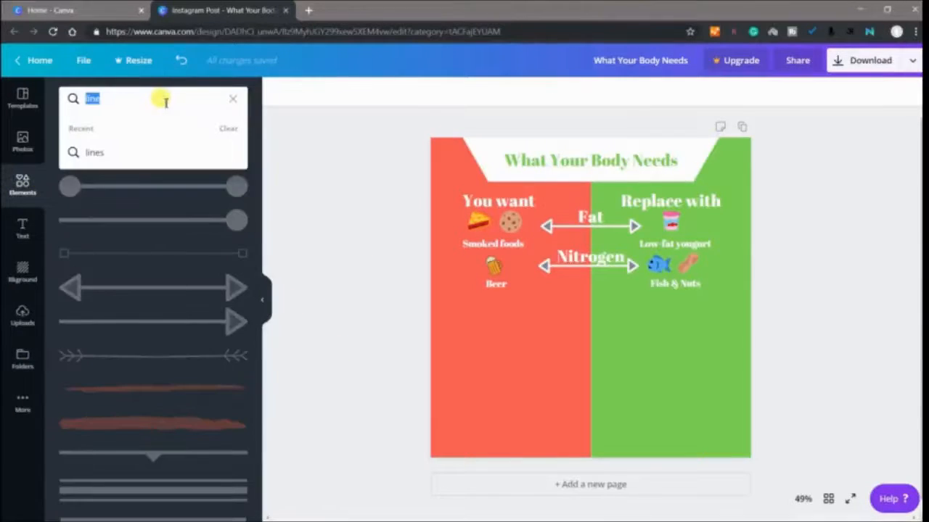
{"action": "key", "text": "BackSpace"}
{"action": "type", "text": "soda"}
{"action": "key", "text": "Return"}
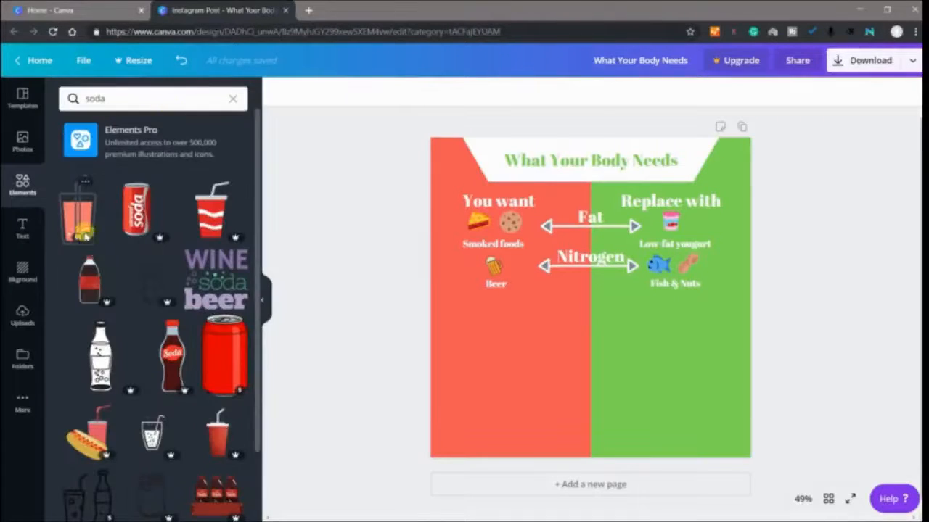
{"action": "left_click", "coordinate": [85, 236]}
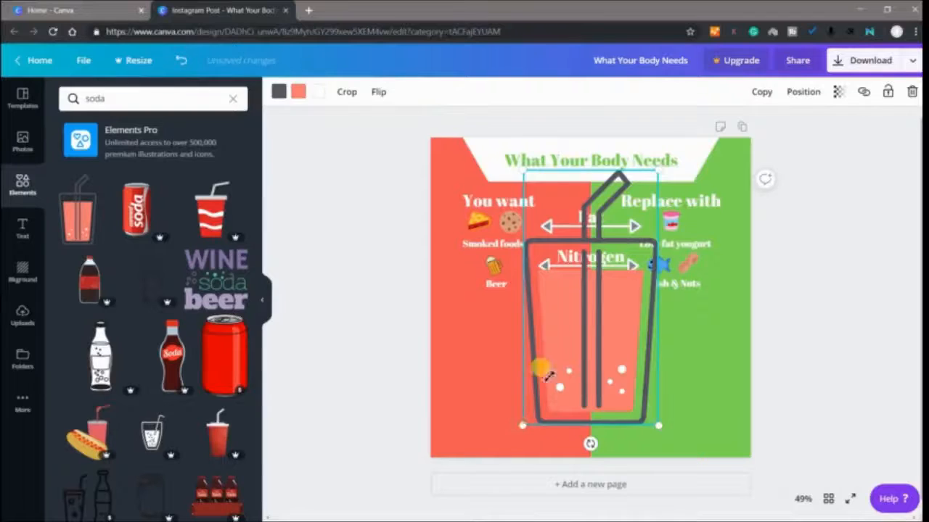
{"action": "left_click_drag", "start_coordinate": [549, 375], "coordinate": [494, 308]}
{"action": "left_click", "coordinate": [384, 307]}
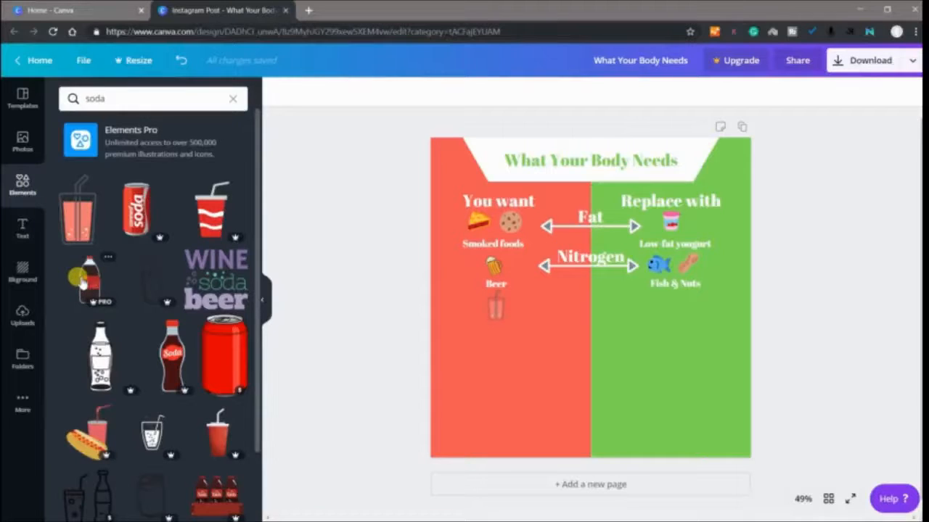
Search the elements for "cheese", add the orange cheese wedge and shrink it to icon size below "Fish & Nuts"
{"action": "left_click", "coordinate": [198, 106]}
{"action": "double_click", "coordinate": [198, 106]}
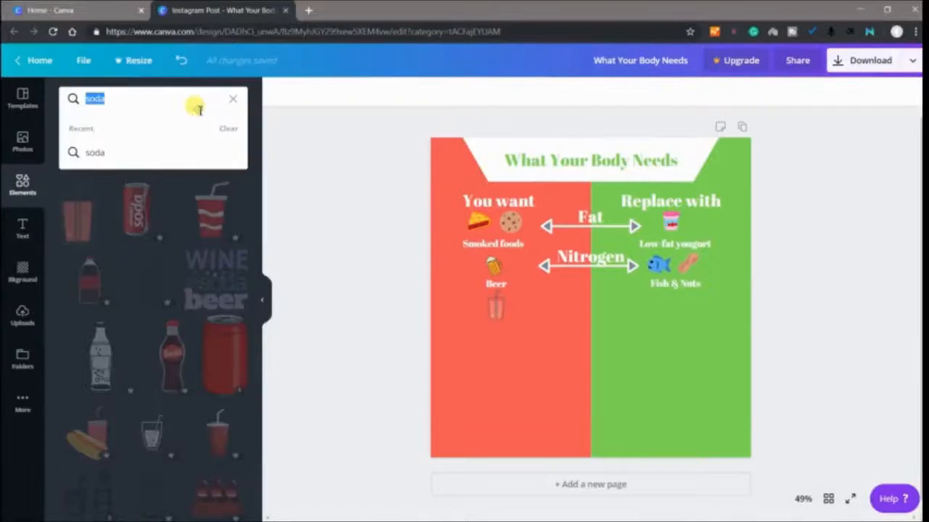
{"action": "key", "text": "BackSpace"}
{"action": "type", "text": "chees"}
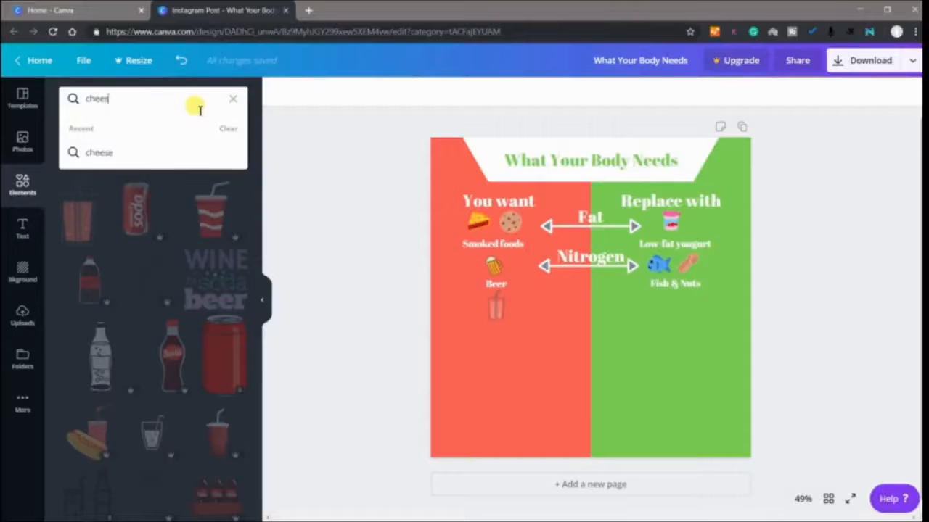
{"action": "type", "text": "e"}
{"action": "key", "text": "Return"}
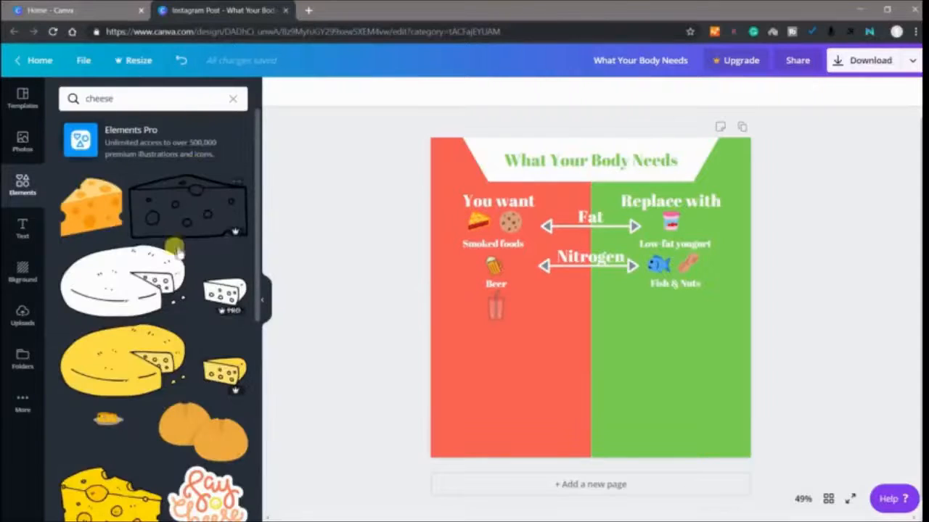
{"action": "left_click", "coordinate": [81, 212]}
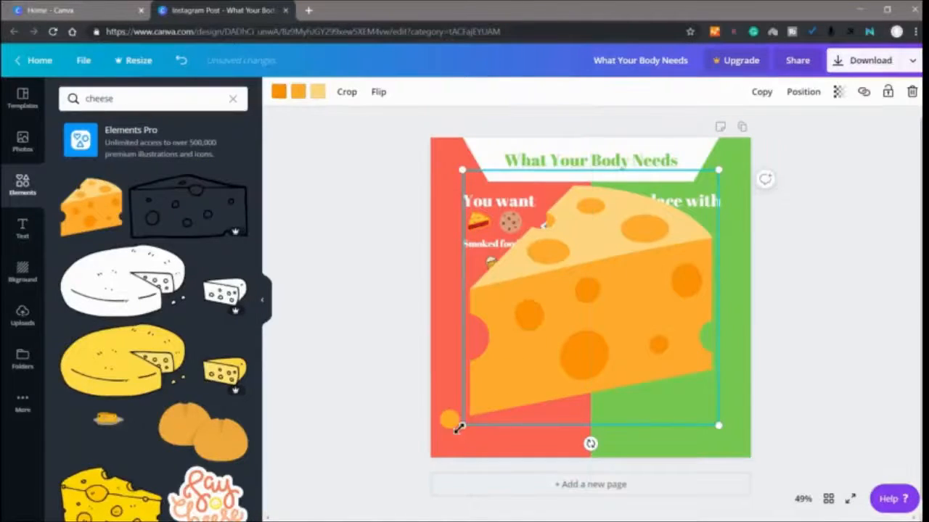
{"action": "left_click_drag", "start_coordinate": [458, 429], "coordinate": [645, 307]}
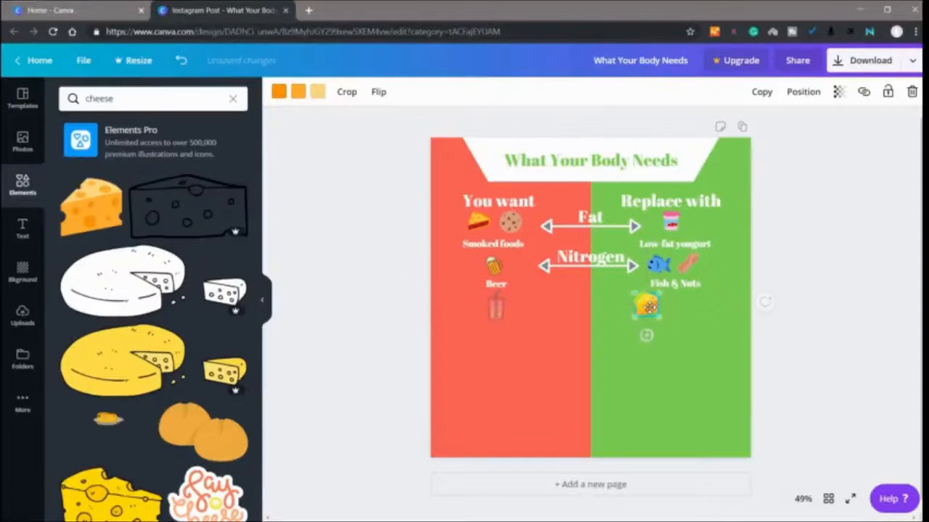
Search the elements for "potato", add the free brown potatoes and shrink them to icon size beside the cheese wedge
{"action": "left_click", "coordinate": [134, 99]}
{"action": "key", "text": "BackSpace"}
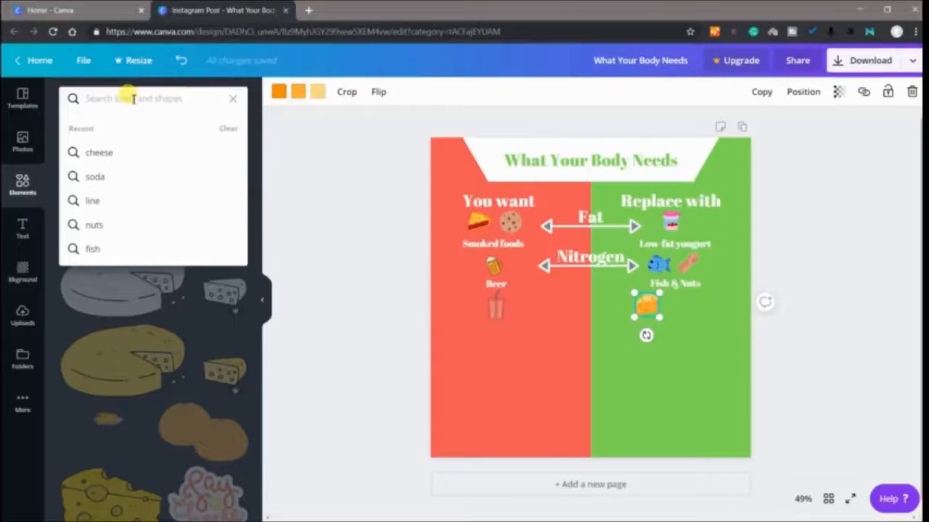
{"action": "type", "text": "po"}
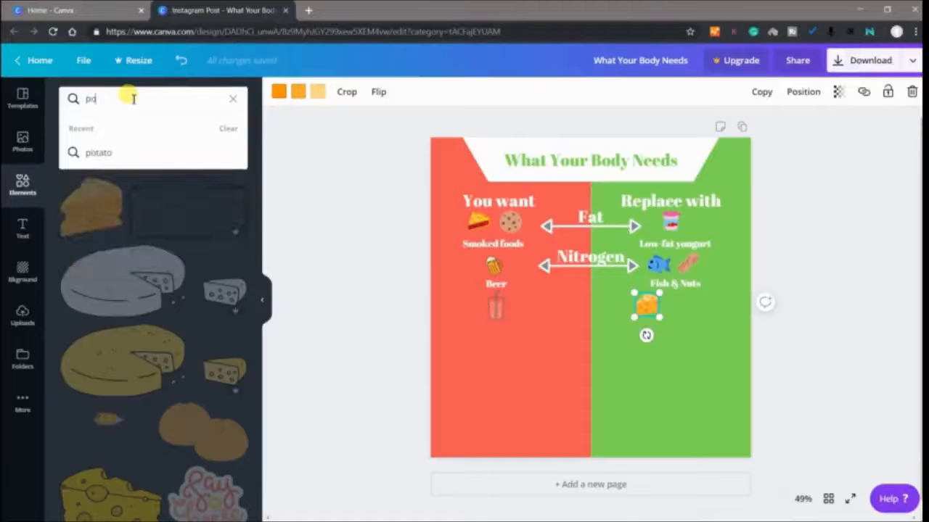
{"action": "type", "text": "tato"}
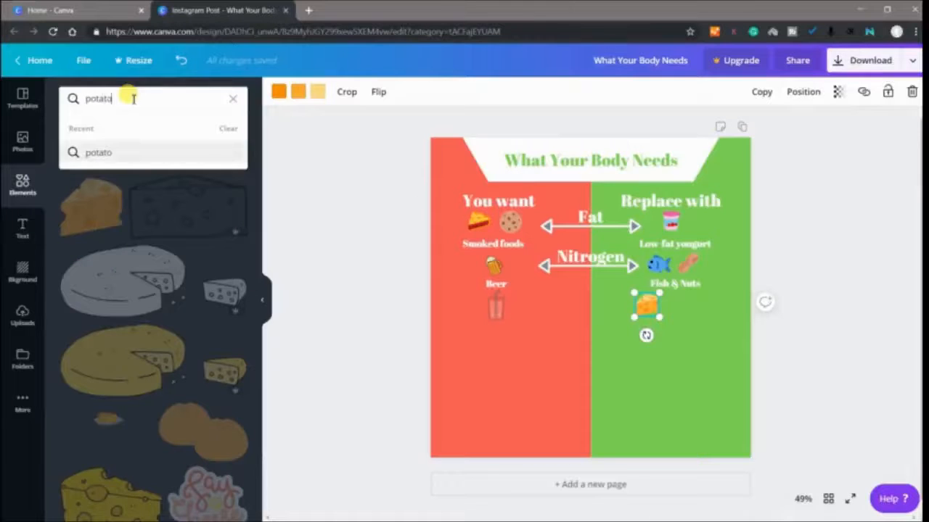
{"action": "key", "text": "Return"}
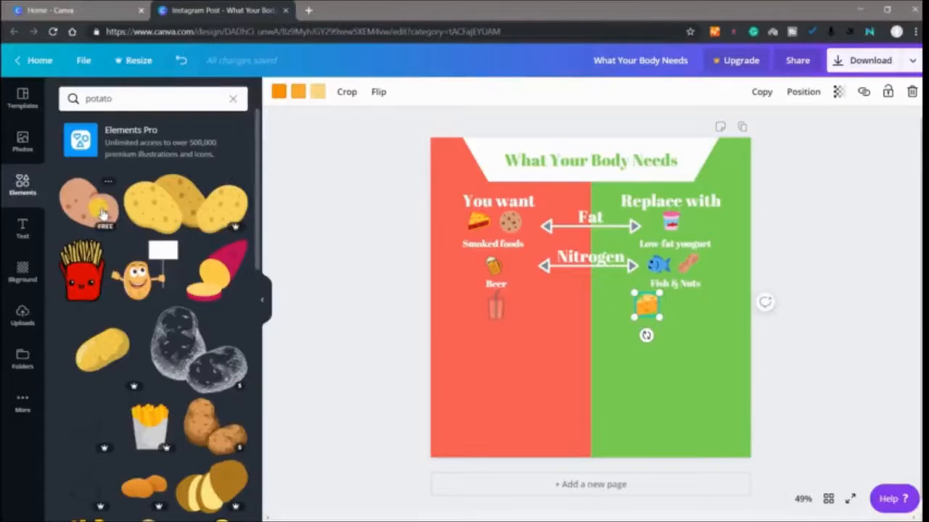
{"action": "left_click", "coordinate": [101, 212]}
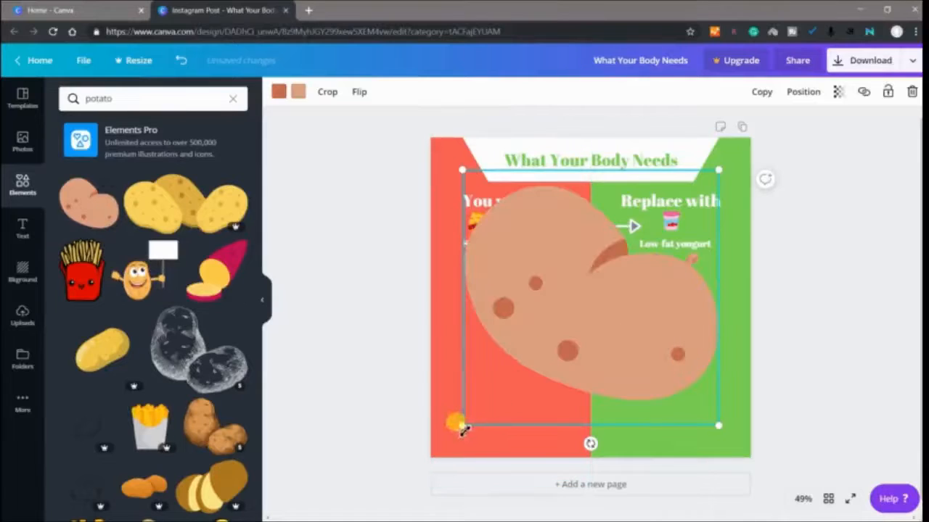
{"action": "left_click_drag", "start_coordinate": [459, 426], "coordinate": [686, 302]}
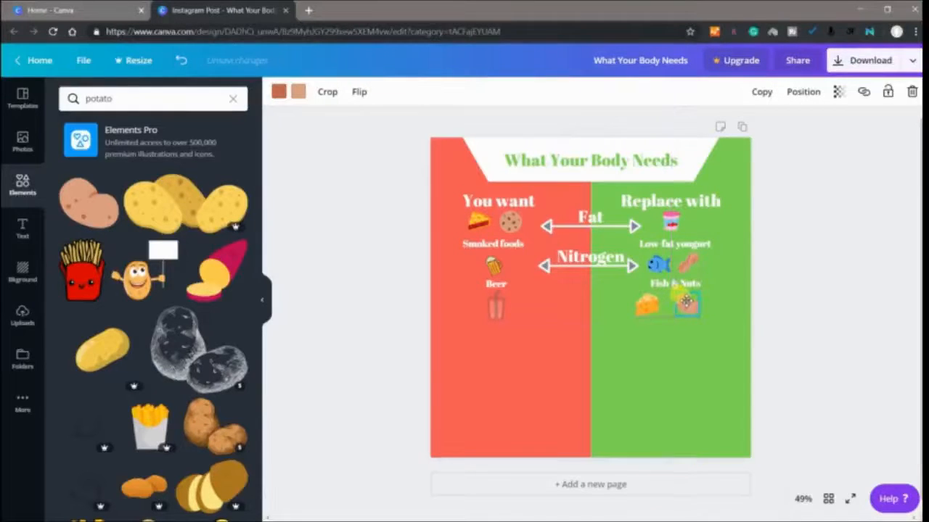
Move the cheese wedge closer to the potatoes and shrink the soda glass to about 44 by 84
{"action": "left_click", "coordinate": [662, 310]}
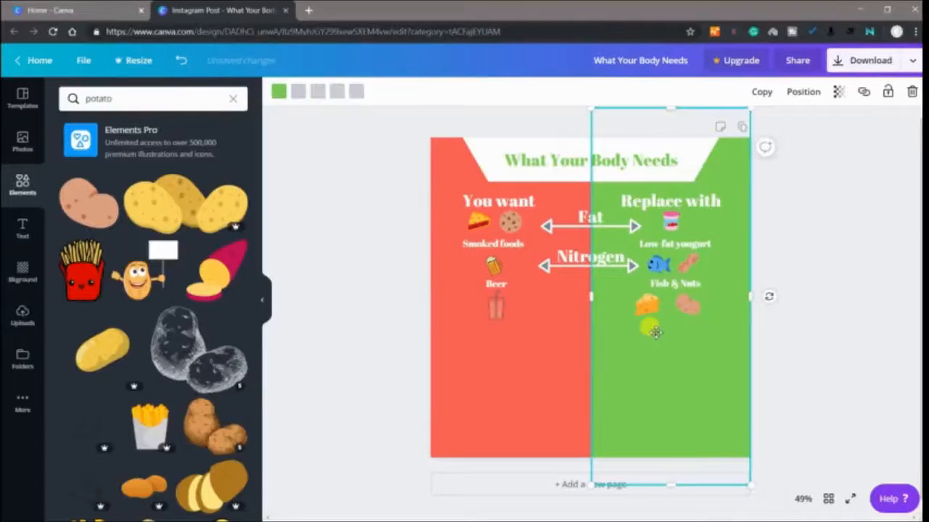
{"action": "left_click", "coordinate": [657, 308]}
{"action": "left_click_drag", "start_coordinate": [647, 307], "coordinate": [490, 314]}
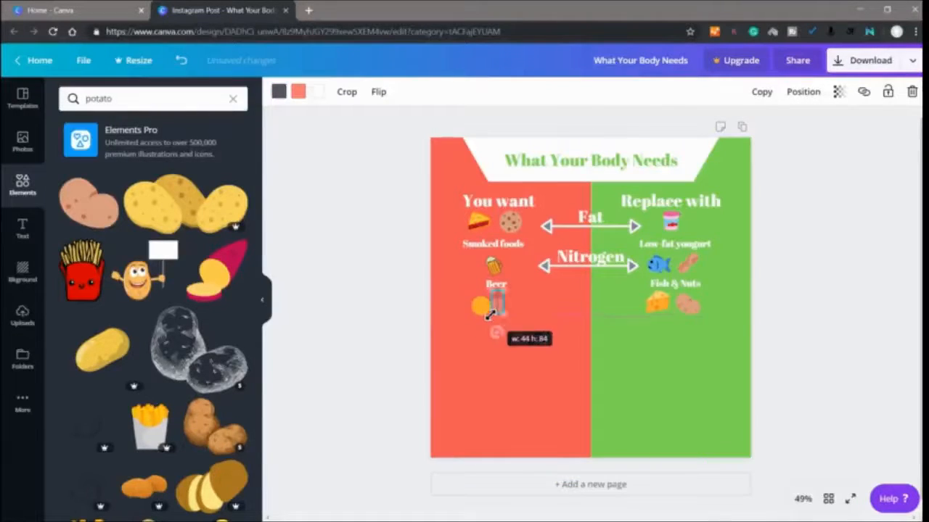
{"action": "left_click", "coordinate": [398, 329]}
Add a heading text reading "Soda" at size 24 in white and place it centred beneath the soda glass
{"action": "left_click", "coordinate": [22, 229]}
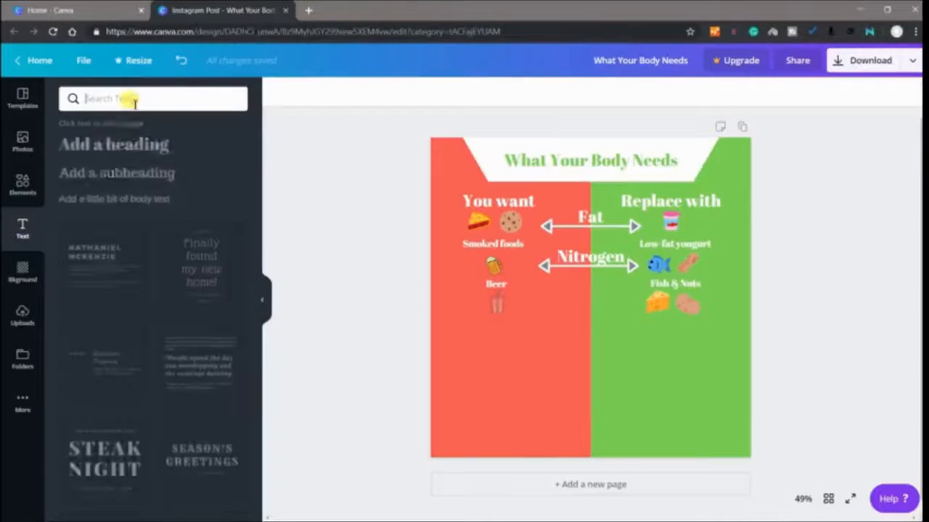
{"action": "left_click", "coordinate": [155, 148]}
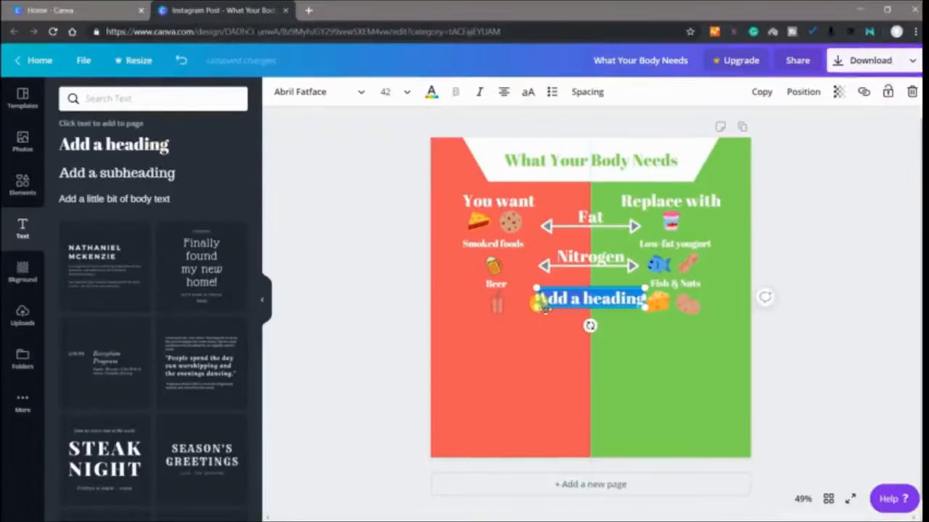
{"action": "left_click_drag", "start_coordinate": [543, 304], "coordinate": [545, 312]}
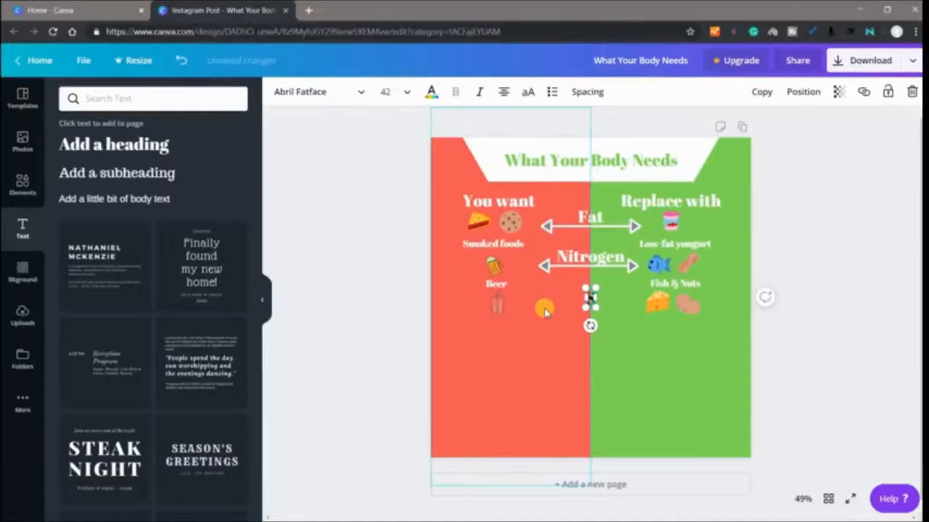
{"action": "type", "text": "Soda"}
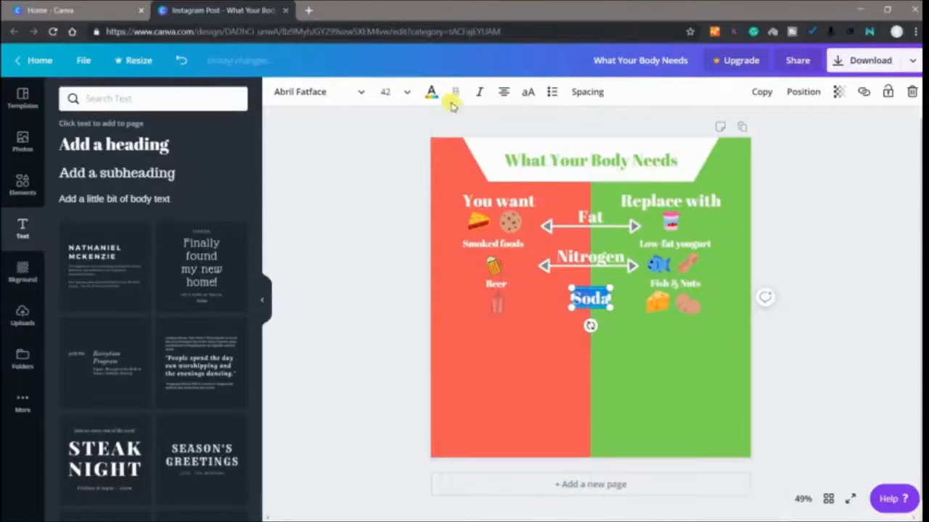
{"action": "left_click", "coordinate": [407, 93]}
{"action": "left_click", "coordinate": [405, 163]}
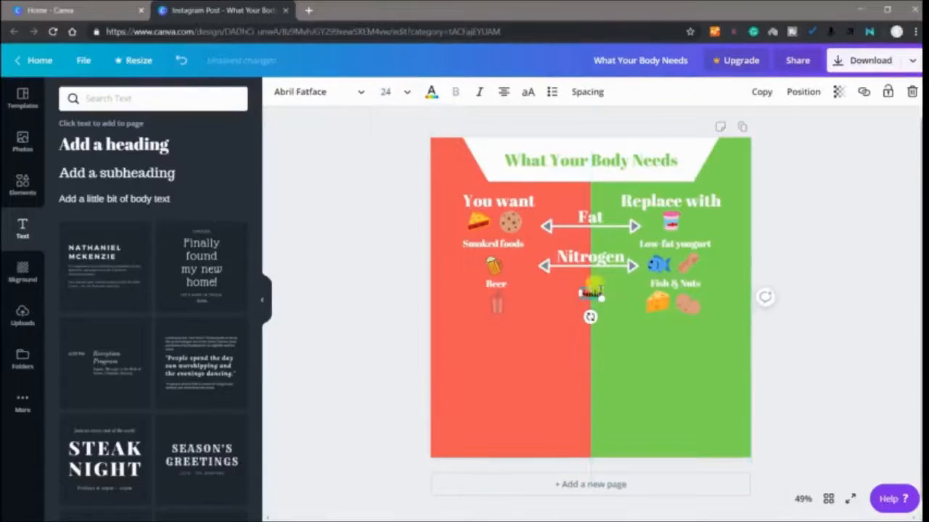
{"action": "left_click", "coordinate": [431, 91]}
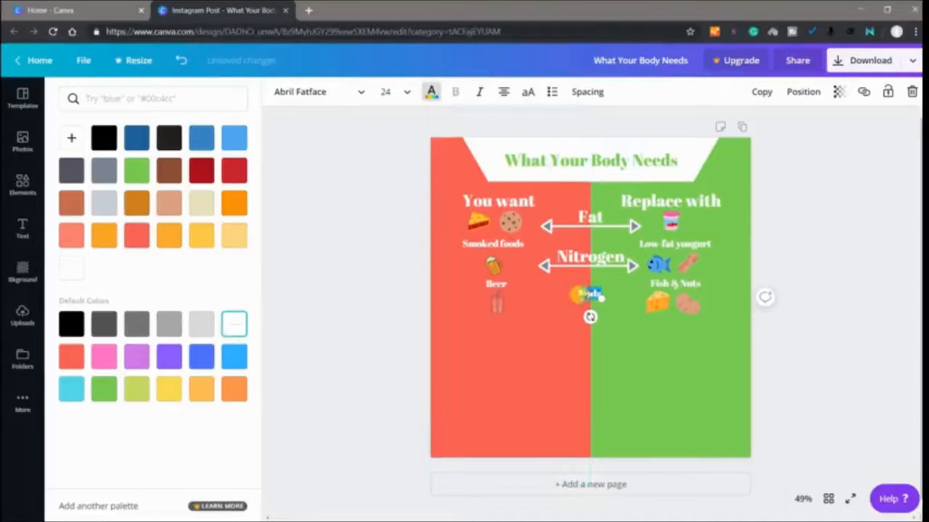
{"action": "left_click_drag", "start_coordinate": [584, 295], "coordinate": [489, 326]}
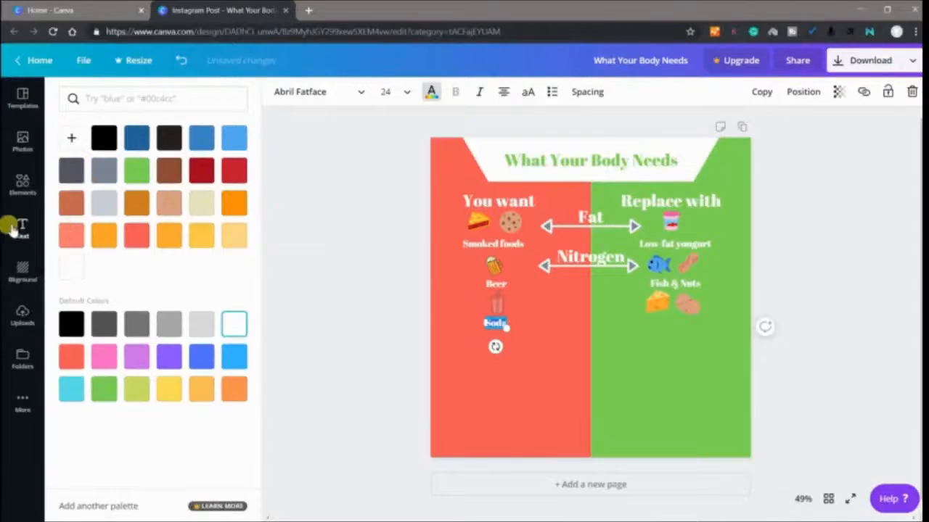
Add a heading text reading "Cheese & Potato"
{"action": "left_click", "coordinate": [13, 228]}
{"action": "left_click", "coordinate": [109, 144]}
{"action": "key", "text": "BackSpace"}
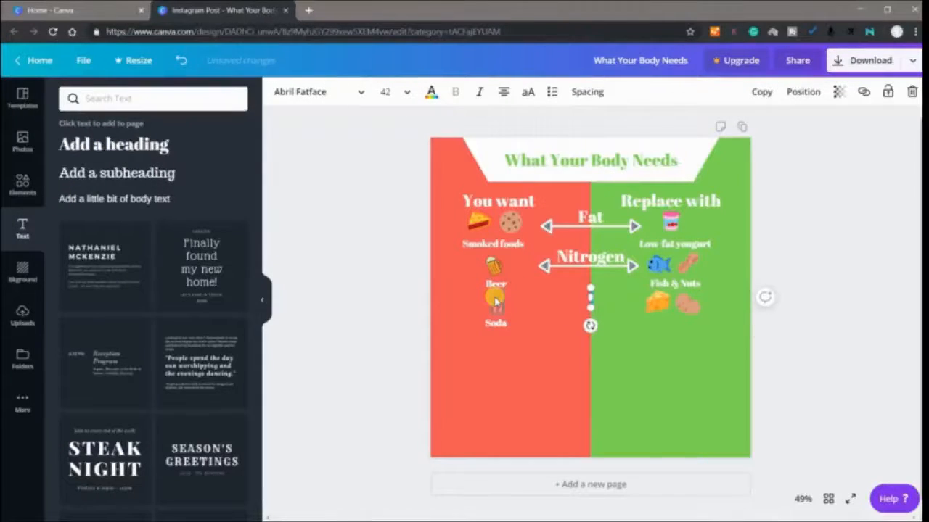
{"action": "type", "text": "Cheese &"}
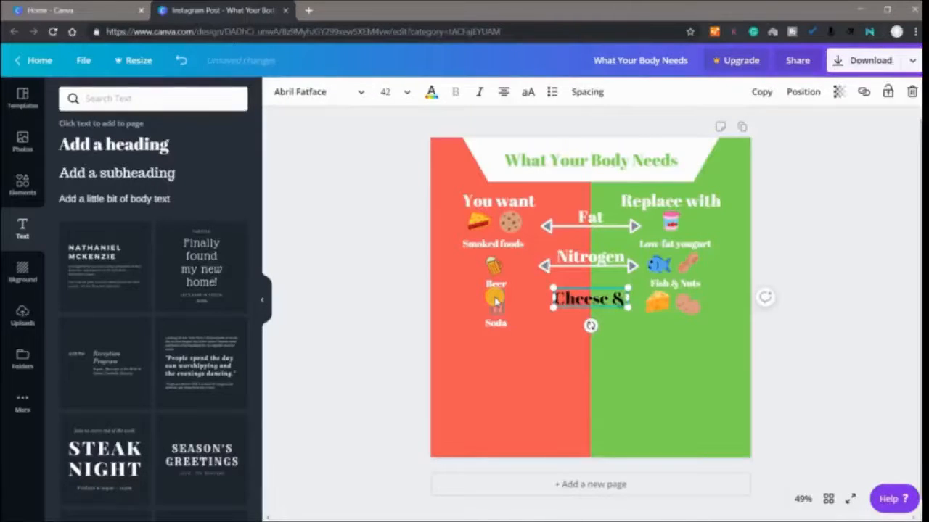
{"action": "type", "text": " F"}
{"action": "type", "text": "o"}
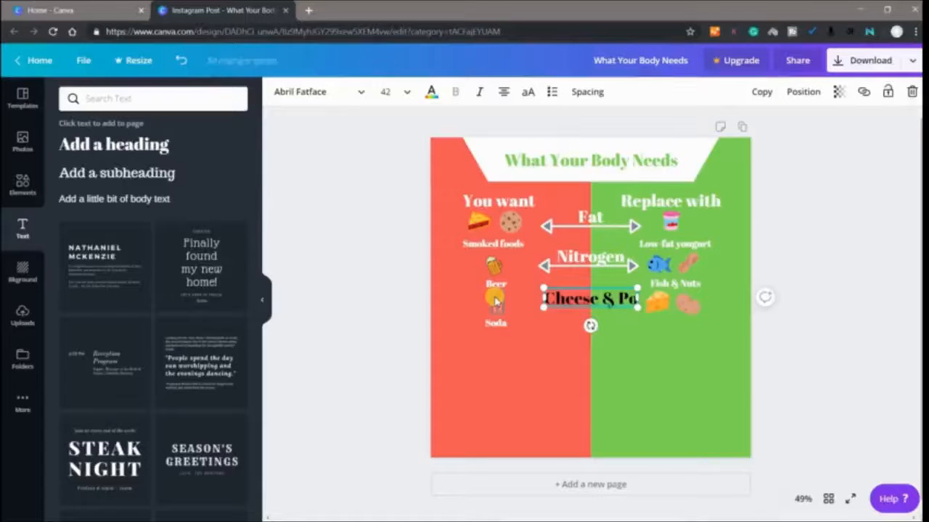
{"action": "type", "text": "tato"}
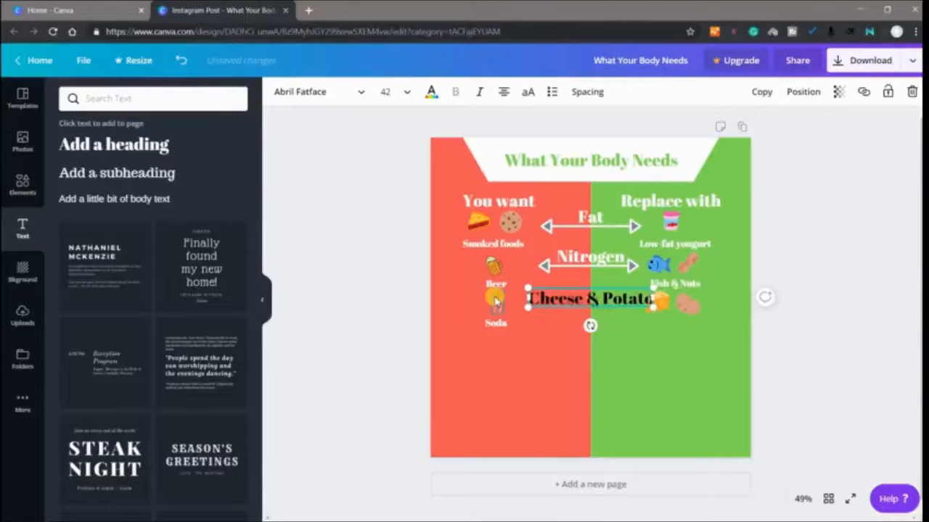
Set the "Cheese & Potato" text to size 24 in white and place it beneath the cheese and potato icons
{"action": "triple_click", "coordinate": [610, 298]}
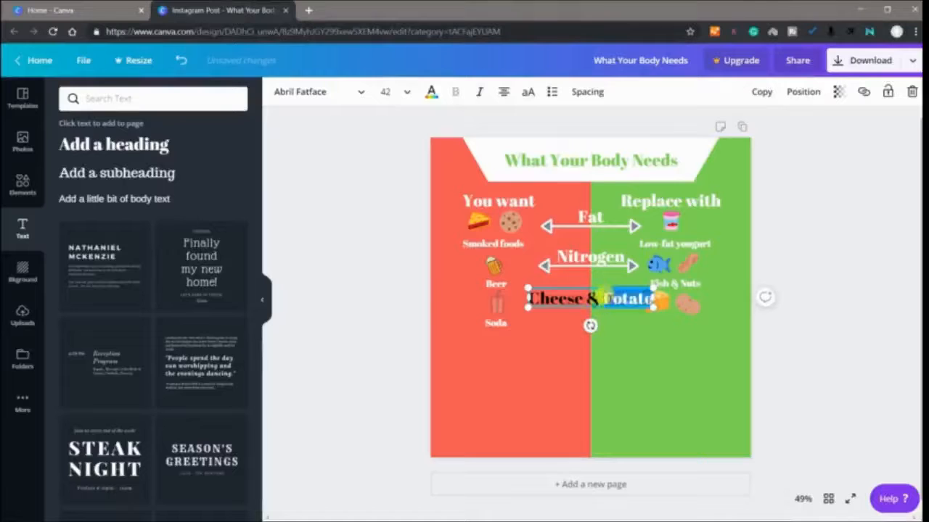
{"action": "left_click", "coordinate": [392, 91]}
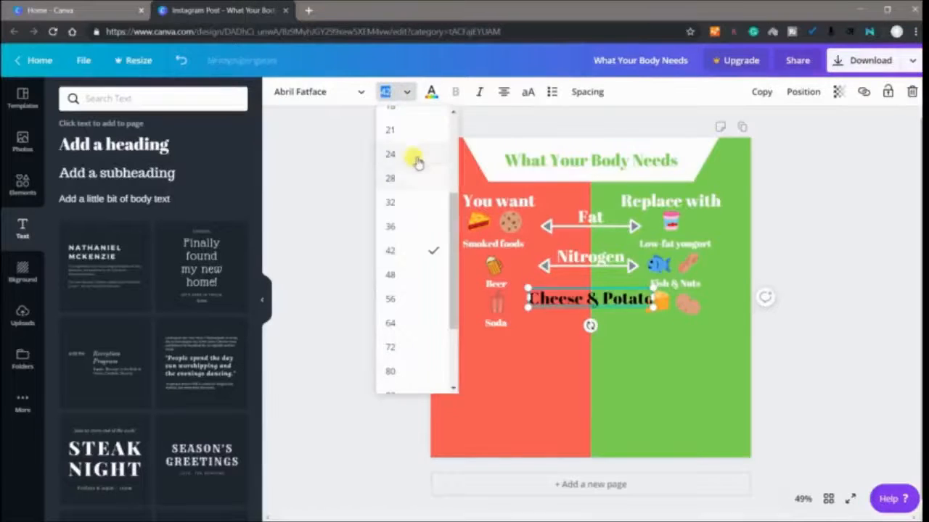
{"action": "left_click", "coordinate": [416, 155]}
{"action": "left_click", "coordinate": [431, 93]}
{"action": "left_click", "coordinate": [231, 323]}
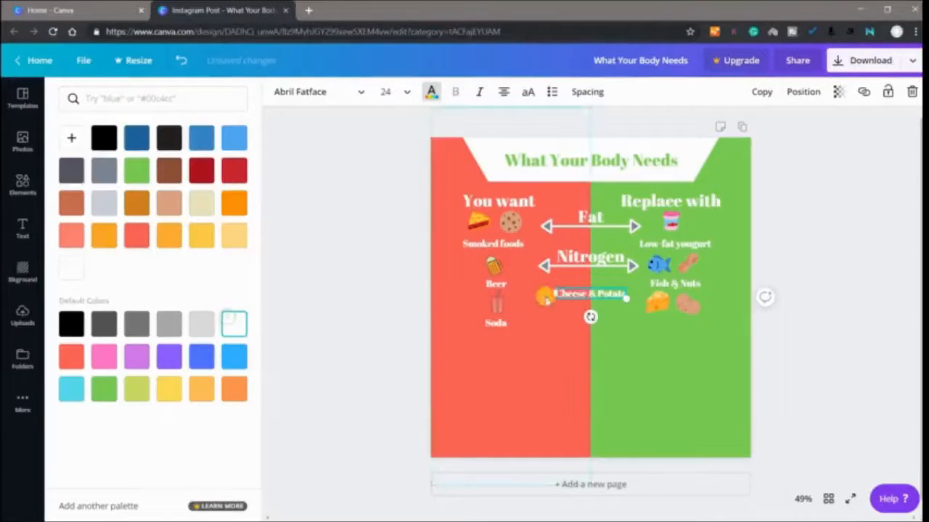
{"action": "left_click_drag", "start_coordinate": [579, 287], "coordinate": [662, 317]}
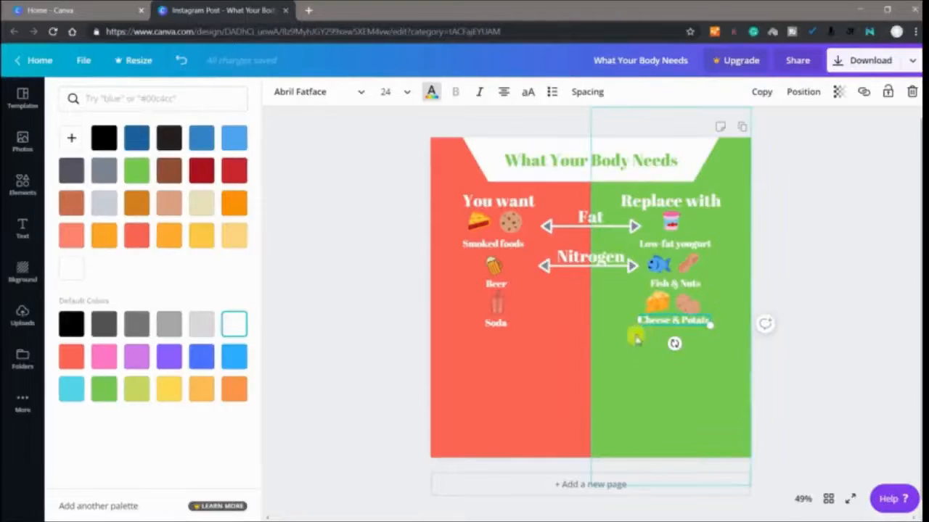
Search the elements for "Coffee", add the free steaming coffee cup and shrink it to icon size below "Soda"
{"action": "left_click", "coordinate": [22, 185]}
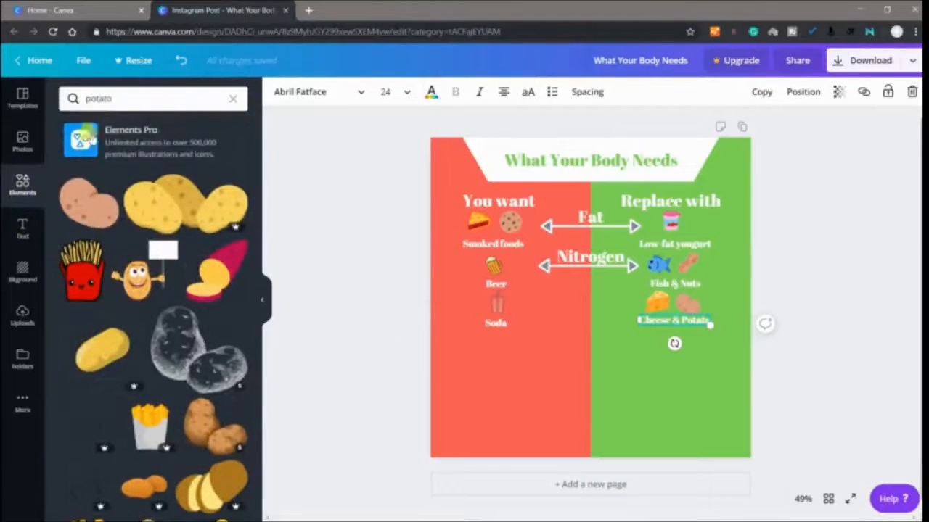
{"action": "left_click", "coordinate": [133, 108]}
{"action": "double_click", "coordinate": [132, 108]}
{"action": "key", "text": "BackSpace"}
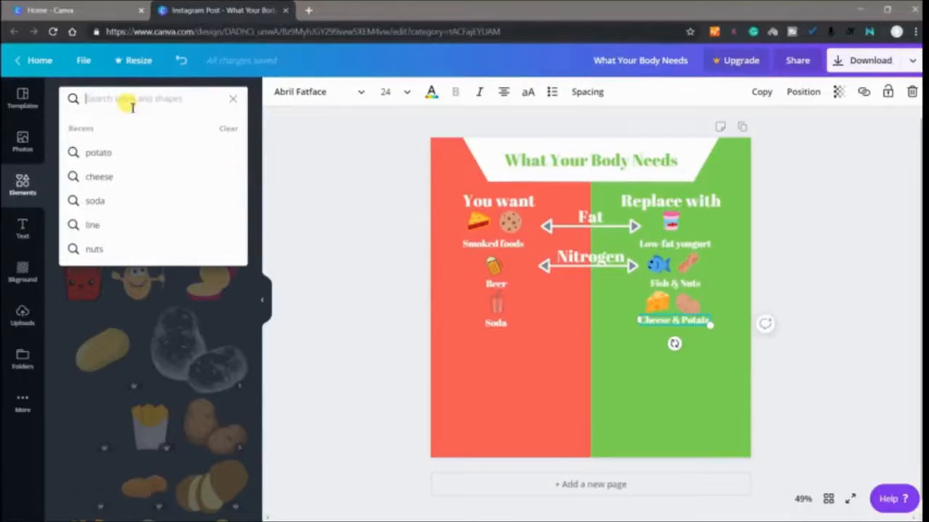
{"action": "type", "text": "Coffee"}
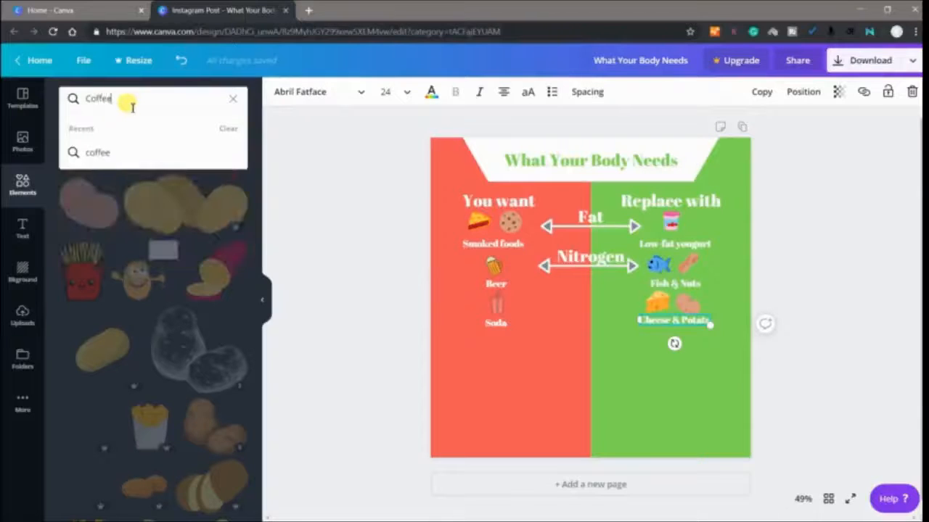
{"action": "key", "text": "Return"}
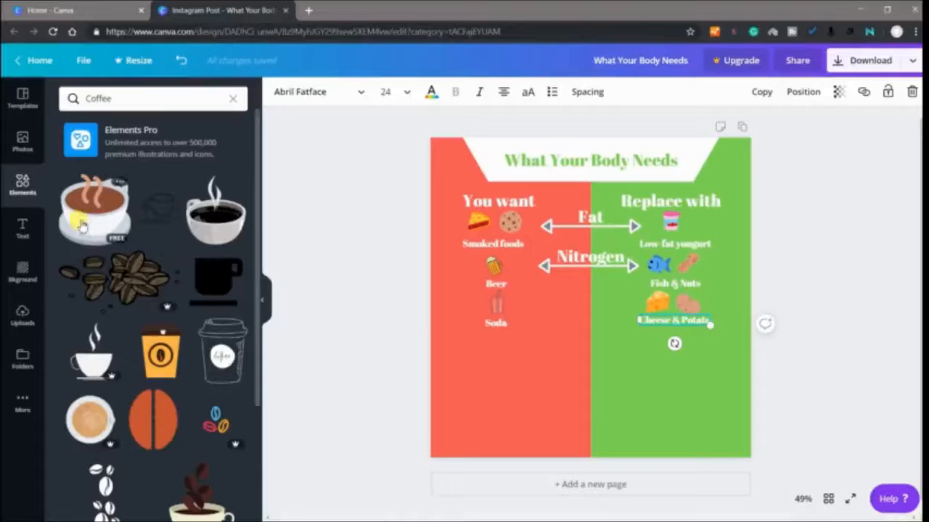
{"action": "left_click", "coordinate": [82, 227]}
{"action": "left_click_drag", "start_coordinate": [455, 423], "coordinate": [475, 346]}
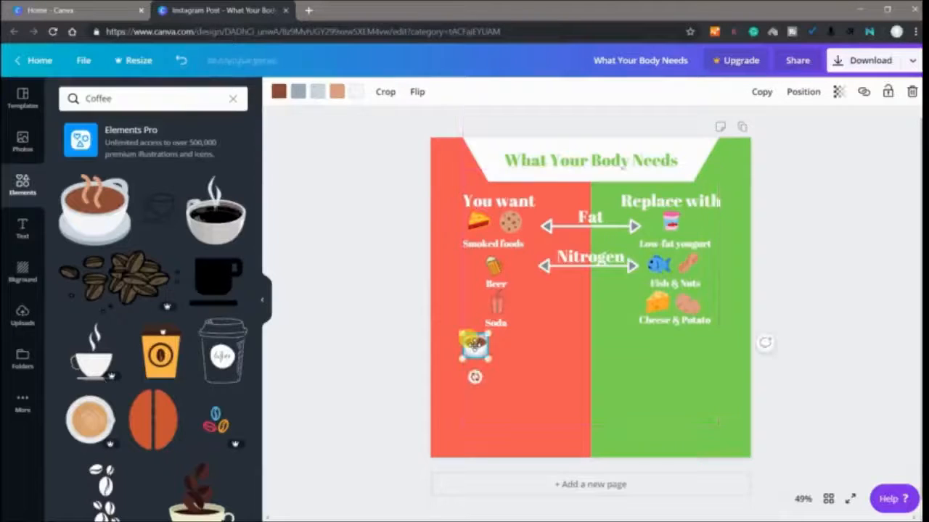
Search the elements for "Milk", add the free milk carton and shrink it to icon size below "Cheese & Potato"
{"action": "left_click", "coordinate": [122, 101]}
{"action": "key", "text": "BackSpace"}
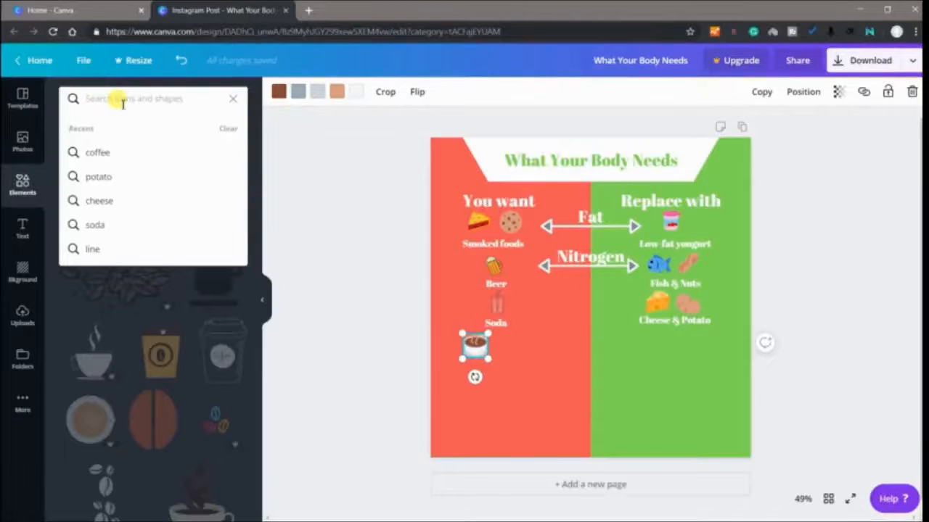
{"action": "type", "text": "Milk"}
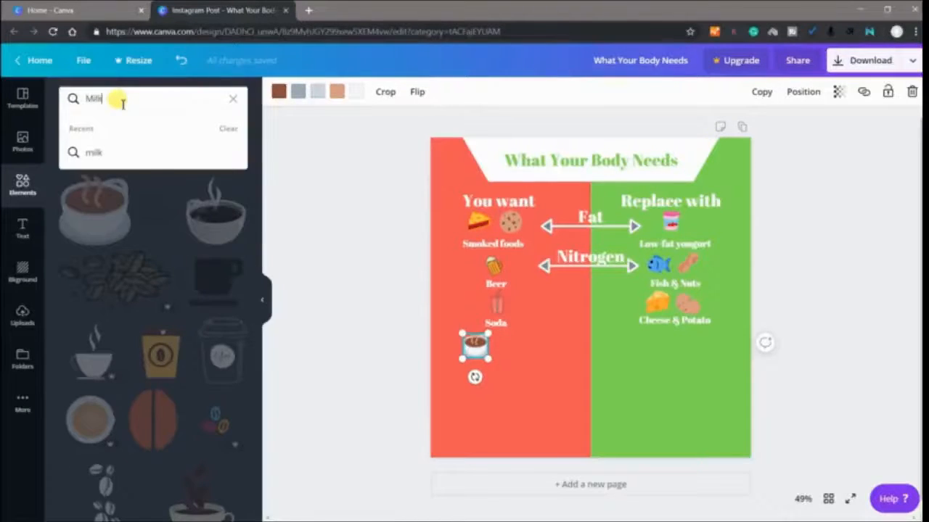
{"action": "key", "text": "Return"}
{"action": "left_click", "coordinate": [80, 203]}
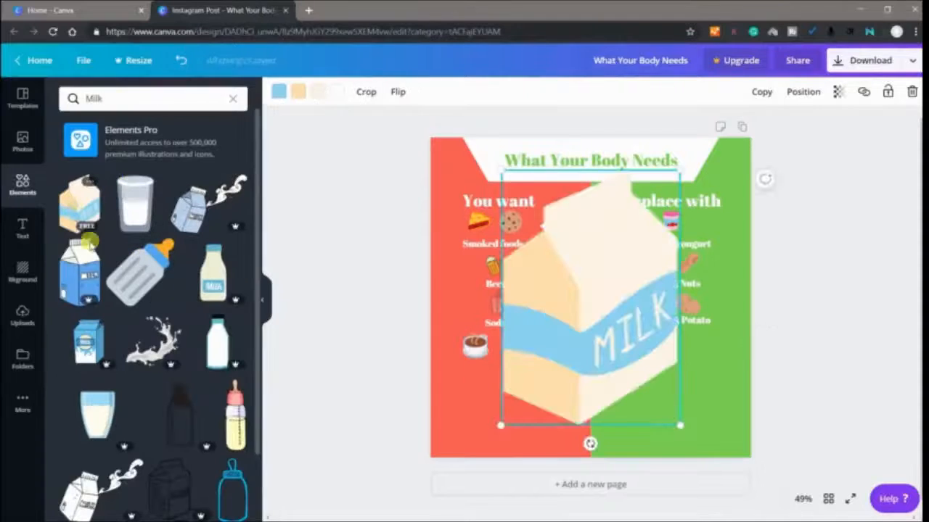
{"action": "left_click_drag", "start_coordinate": [530, 385], "coordinate": [646, 345]}
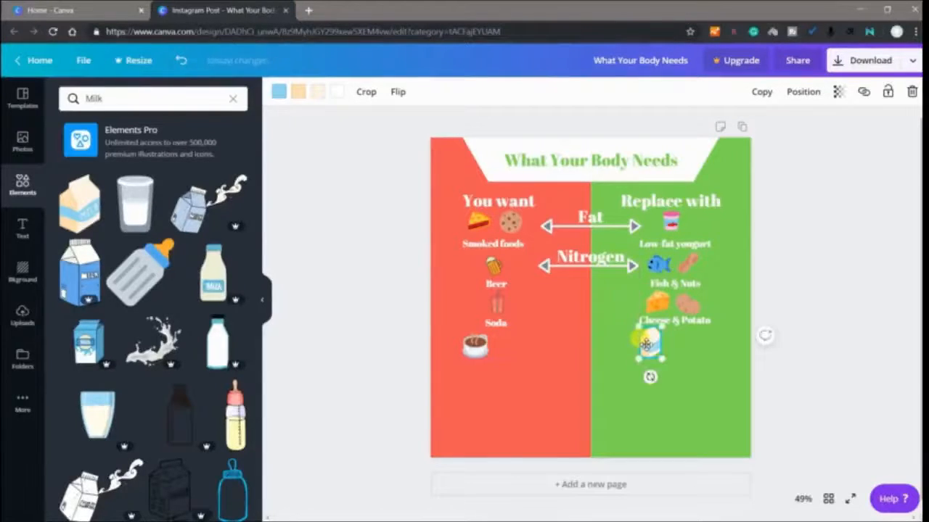
Search the elements for "Cranberry"
{"action": "left_click", "coordinate": [142, 93]}
{"action": "key", "text": "BackSpace"}
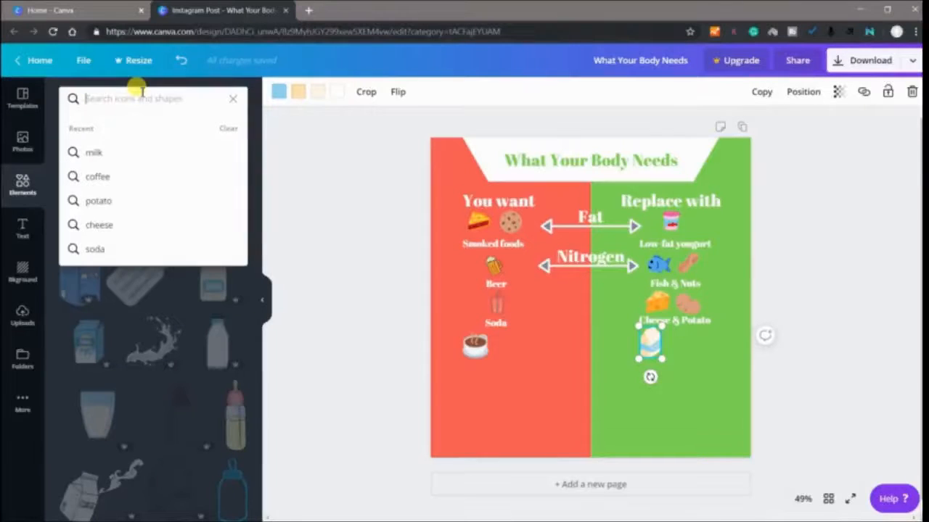
{"action": "type", "text": "c"}
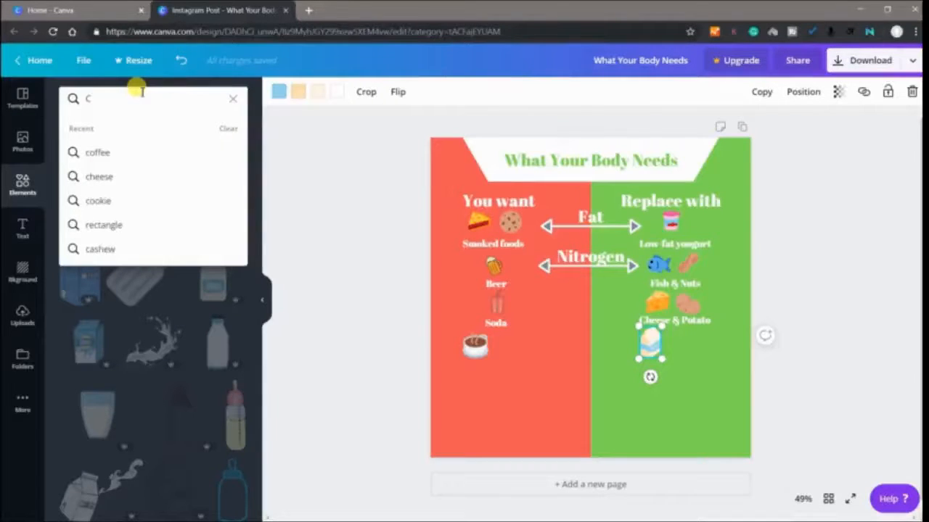
{"action": "type", "text": "ranbe"}
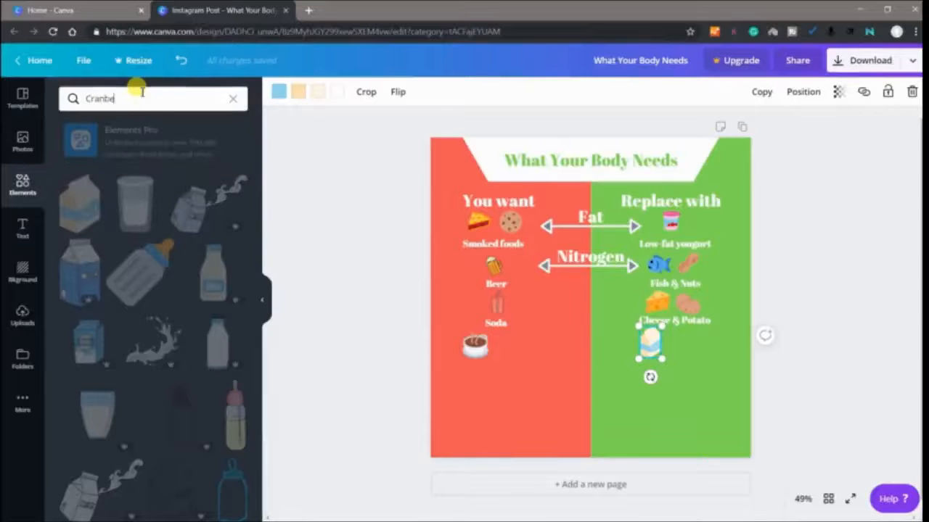
{"action": "type", "text": "rry"}
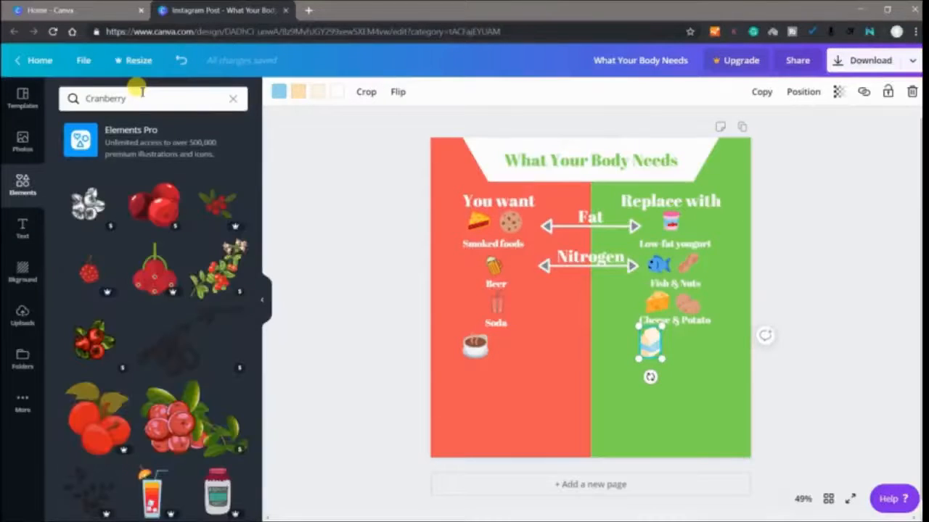
Search the elements for "berry", add the free pair of red cherries and shrink it to icon size beside the milk carton
{"action": "left_click", "coordinate": [155, 100]}
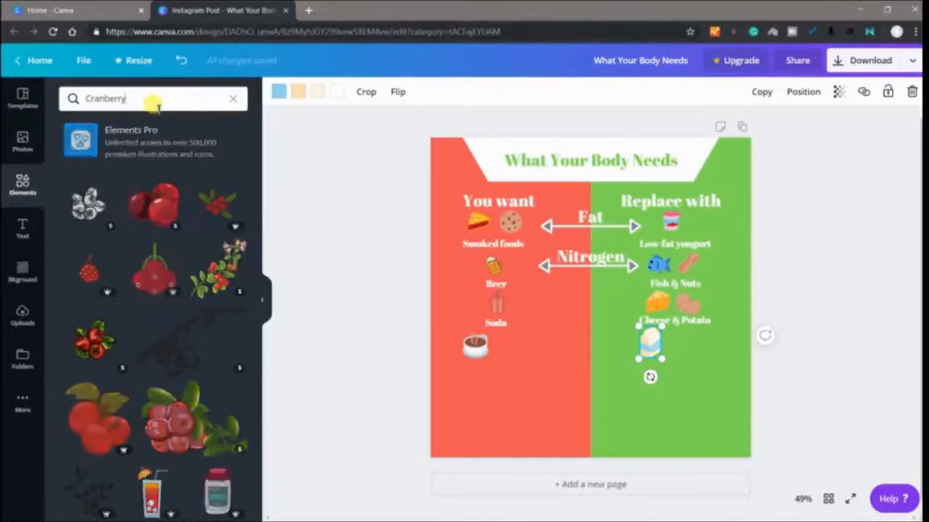
{"action": "key", "text": "BackSpace"}
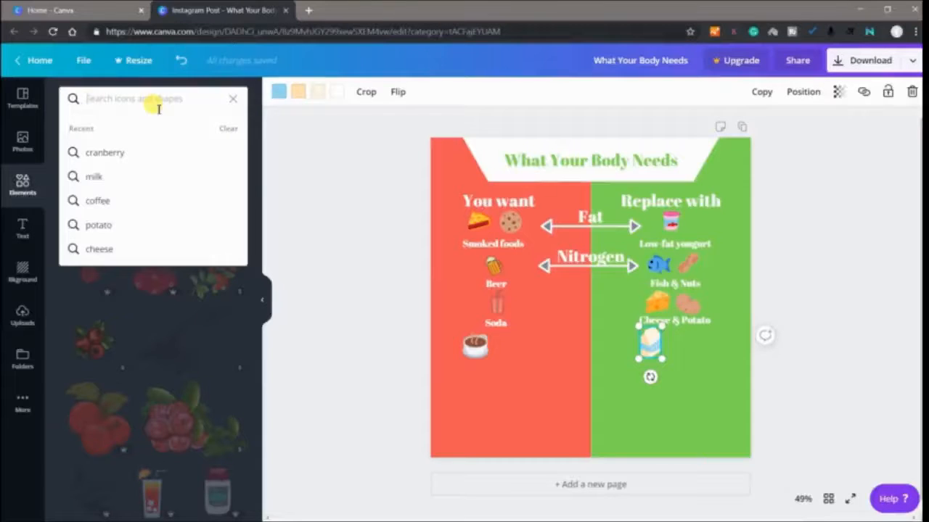
{"action": "type", "text": "berr"}
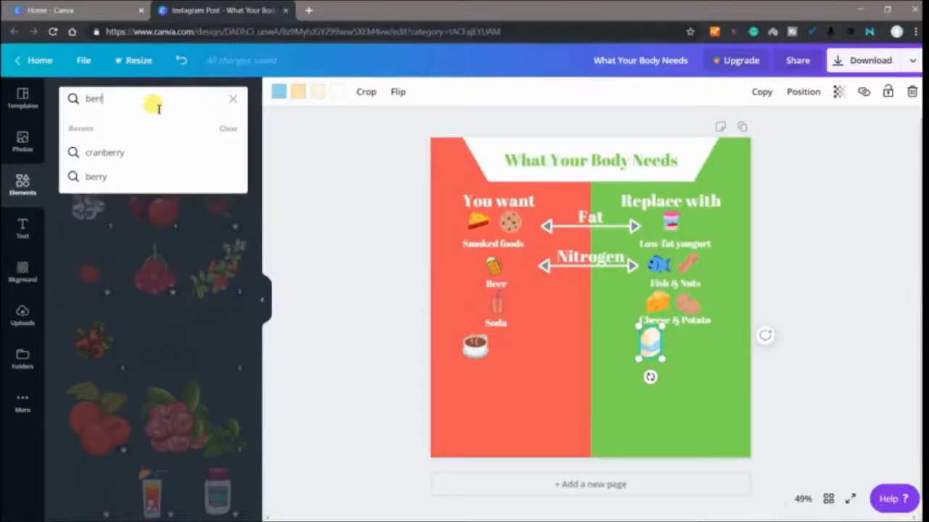
{"action": "type", "text": "y"}
{"action": "key", "text": "Return"}
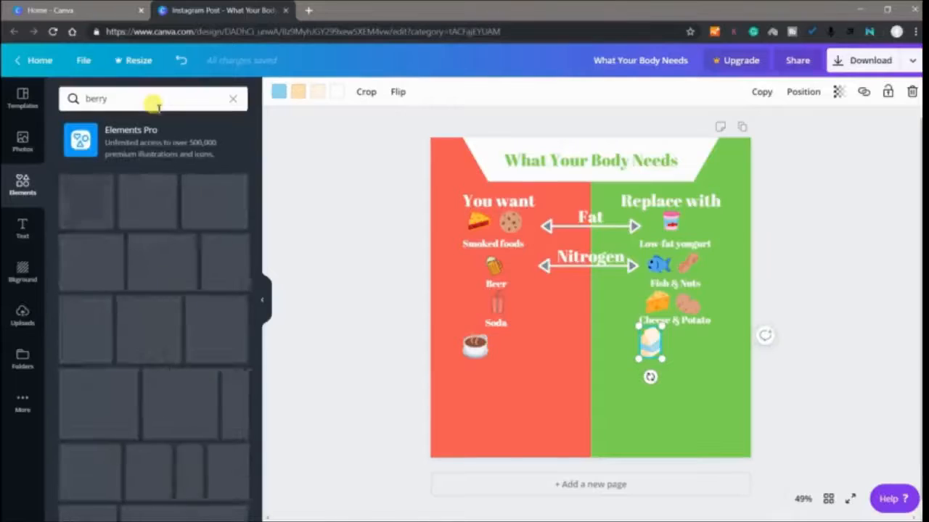
{"action": "left_click", "coordinate": [109, 202]}
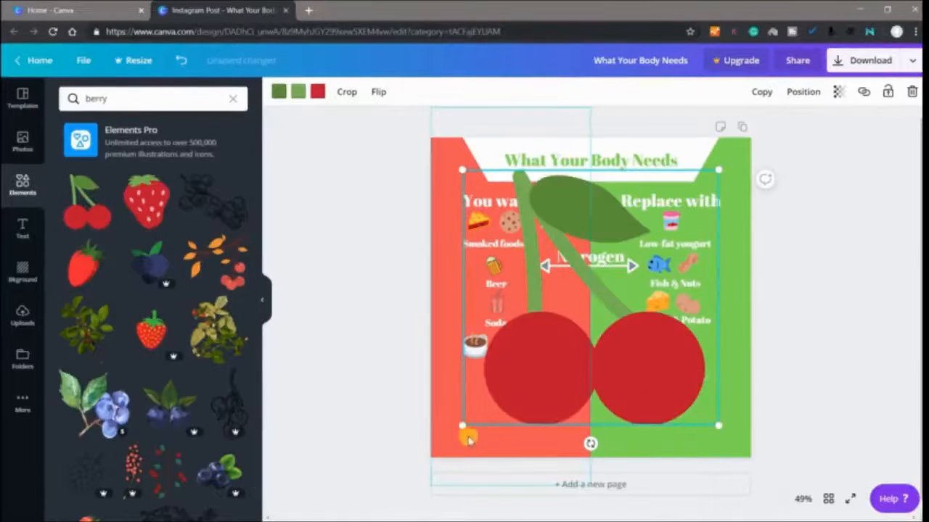
{"action": "left_click_drag", "start_coordinate": [459, 426], "coordinate": [677, 358]}
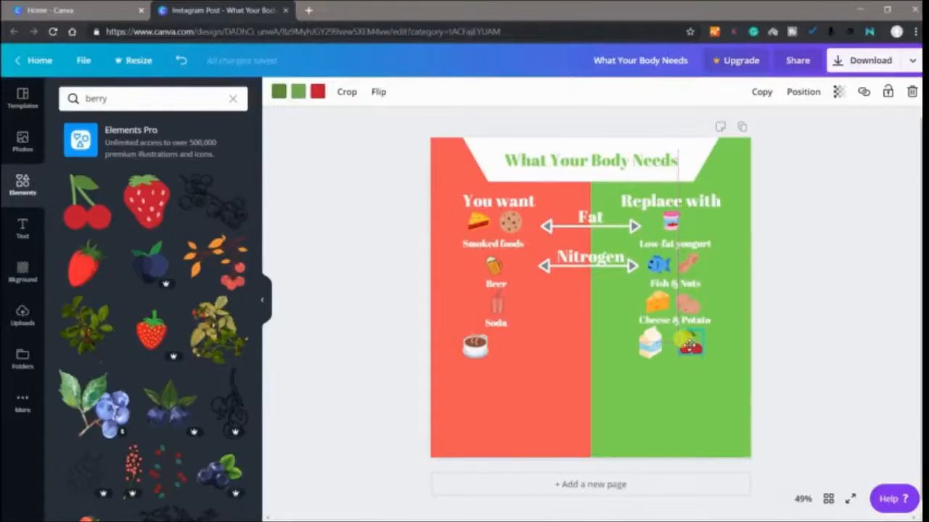
Nudge the milk carton closer to the cherries and center the coffee cup beneath "Soda"
{"action": "left_click", "coordinate": [651, 347]}
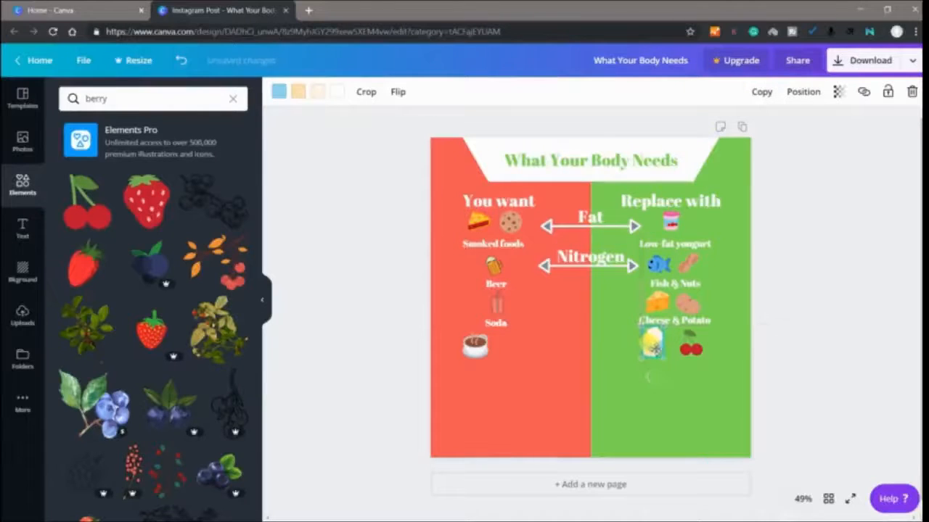
{"action": "left_click_drag", "start_coordinate": [651, 347], "coordinate": [656, 344]}
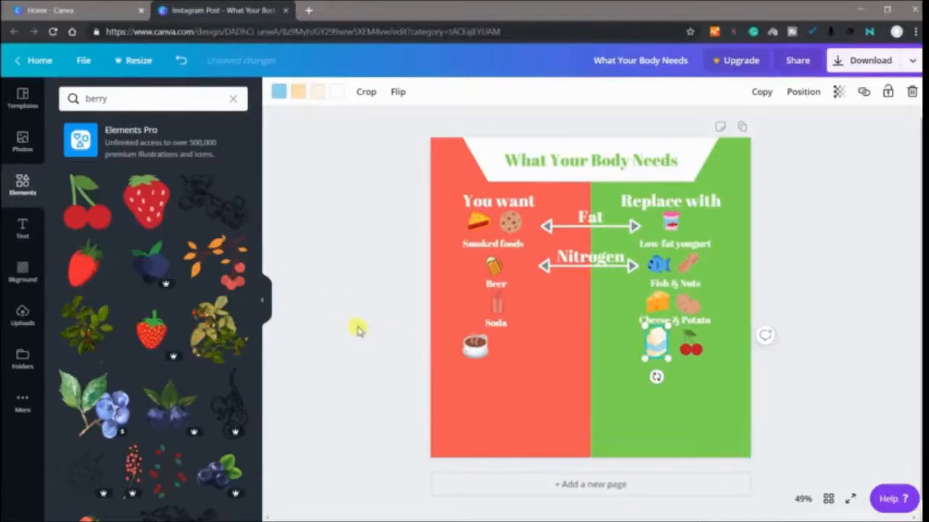
{"action": "mouse_move", "coordinate": [486, 351]}
{"action": "left_mouse_down"}
{"action": "mouse_move", "coordinate": [477, 346]}
{"action": "mouse_move", "coordinate": [496, 344]}
{"action": "left_mouse_up"}
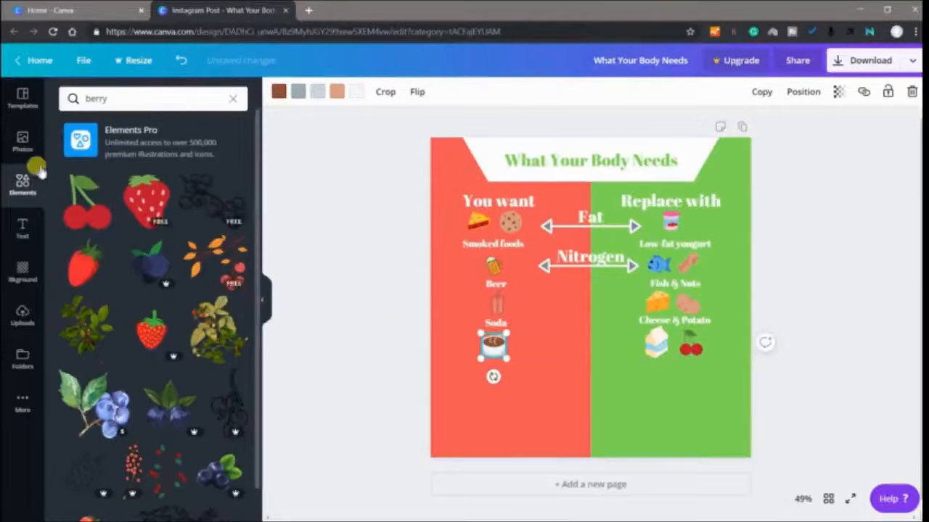
Add a heading text reading "Coffee" and set it to size 24 in white
{"action": "left_click", "coordinate": [20, 230]}
{"action": "left_click", "coordinate": [129, 146]}
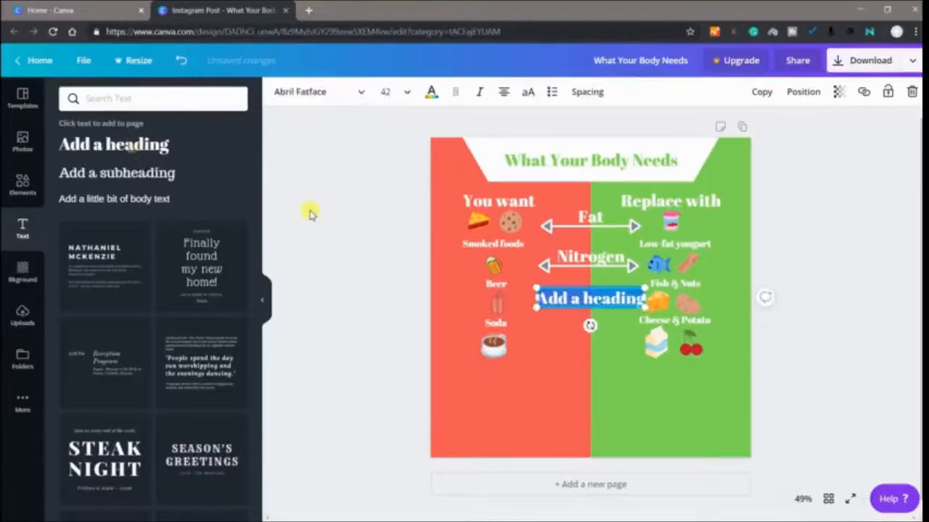
{"action": "key", "text": "BackSpace"}
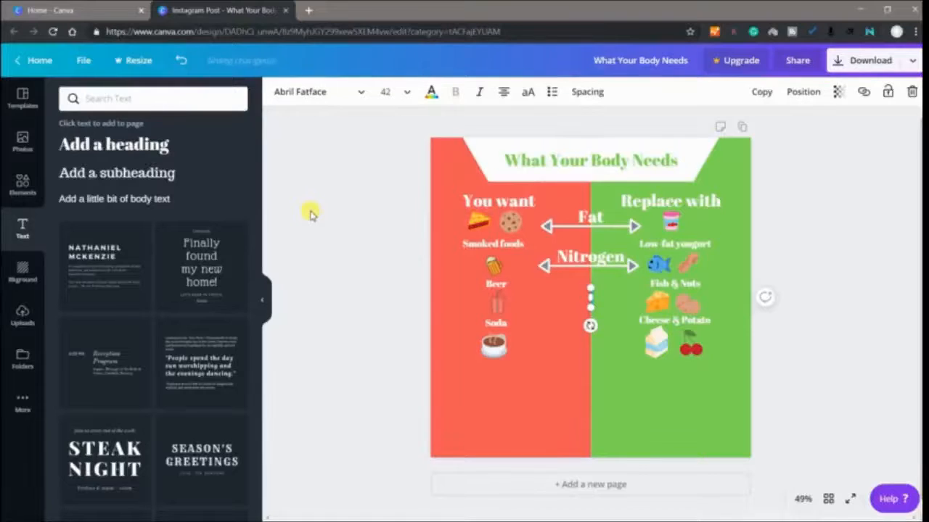
{"action": "type", "text": "Coffee"}
{"action": "double_click", "coordinate": [587, 298]}
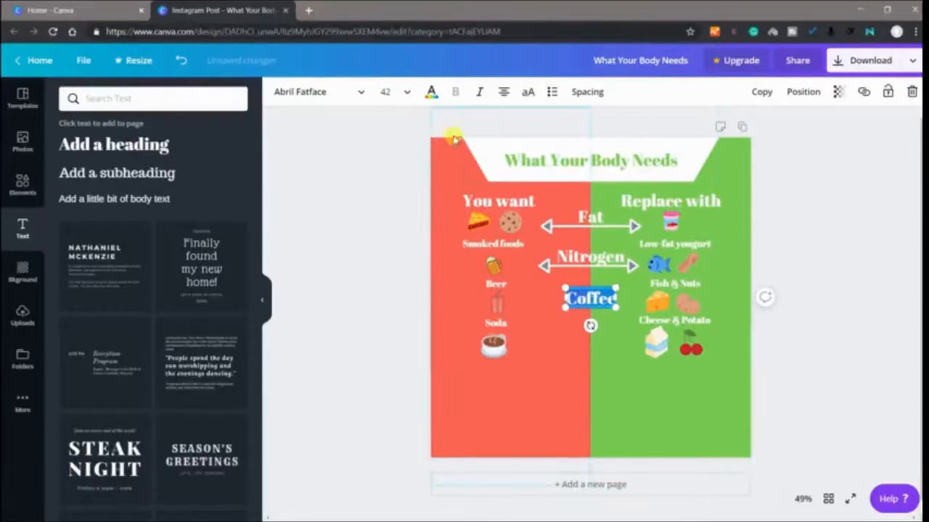
{"action": "left_click", "coordinate": [404, 92]}
{"action": "left_click", "coordinate": [395, 154]}
{"action": "left_click", "coordinate": [431, 92]}
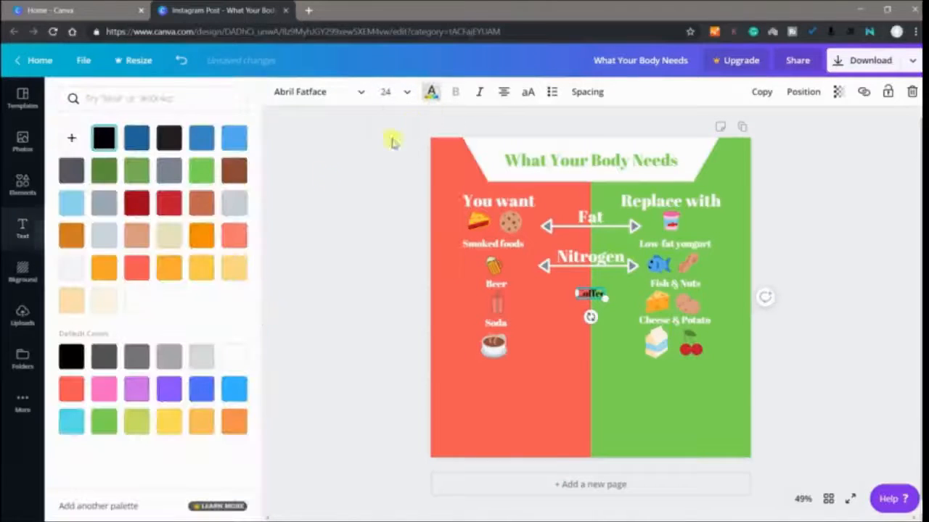
{"action": "left_click", "coordinate": [136, 301]}
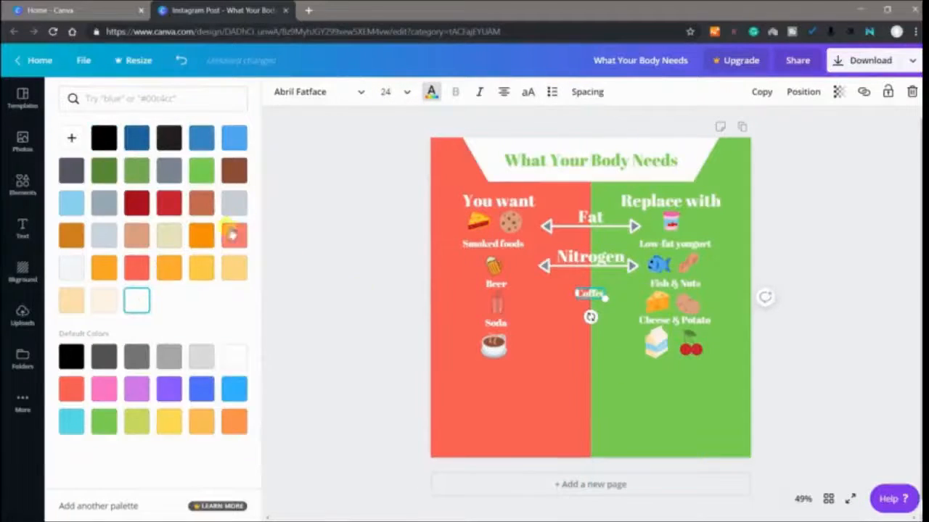
Add a heading text reading "Milk & Cranberry" and widen its box so it fits on one line
{"action": "left_click", "coordinate": [22, 239]}
{"action": "left_click", "coordinate": [123, 145]}
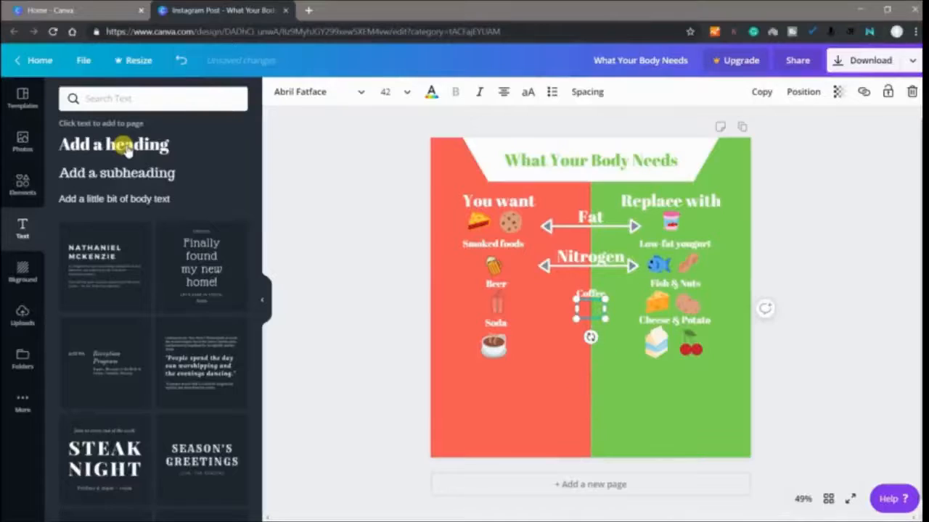
{"action": "type", "text": "Milk"}
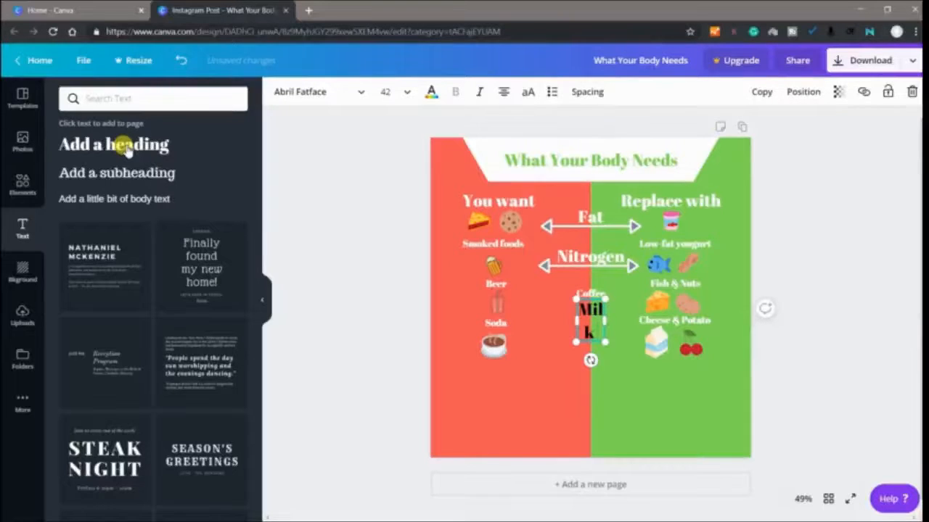
{"action": "type", "text": " & Cr"}
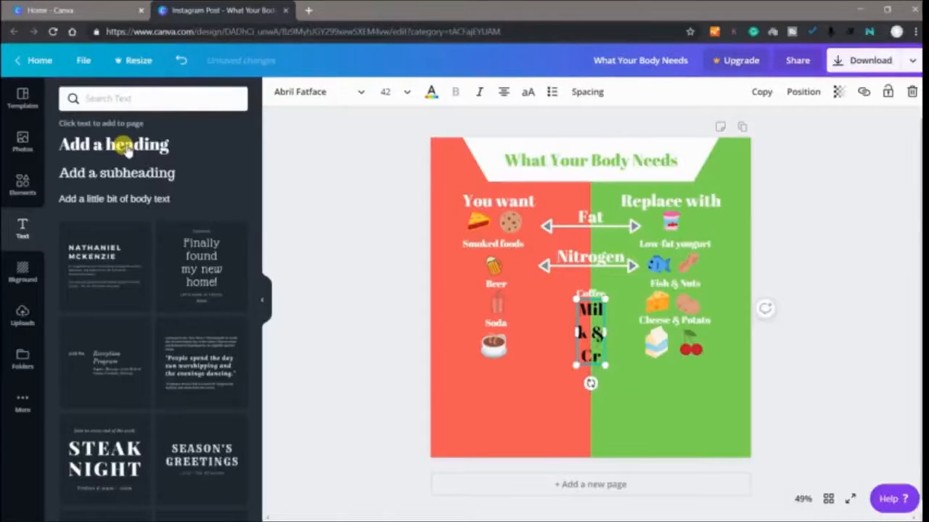
{"action": "type", "text": "anberry"}
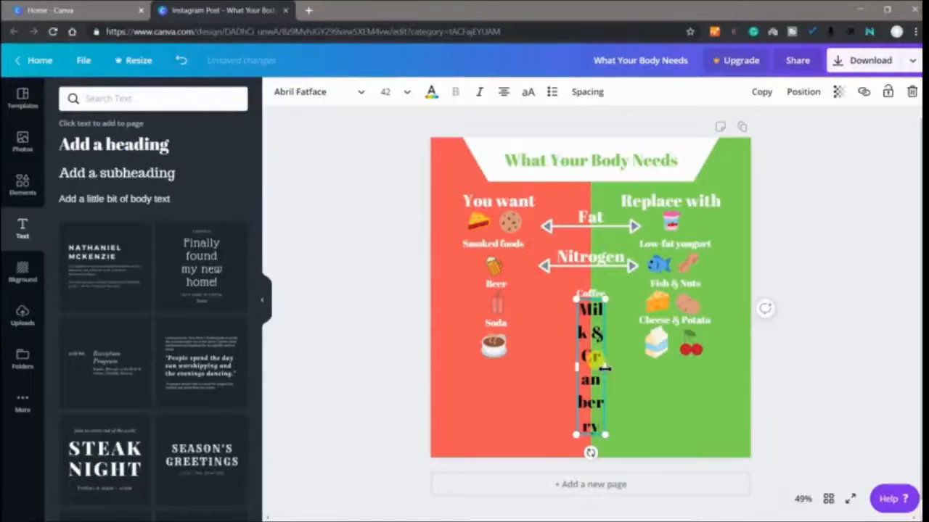
{"action": "left_click_drag", "start_coordinate": [605, 366], "coordinate": [308, 97]}
Set the "Milk & Cranberry" text to size 24 in white and place it beneath the milk and cherry icons
{"action": "left_click", "coordinate": [392, 92]}
{"action": "left_click", "coordinate": [394, 152]}
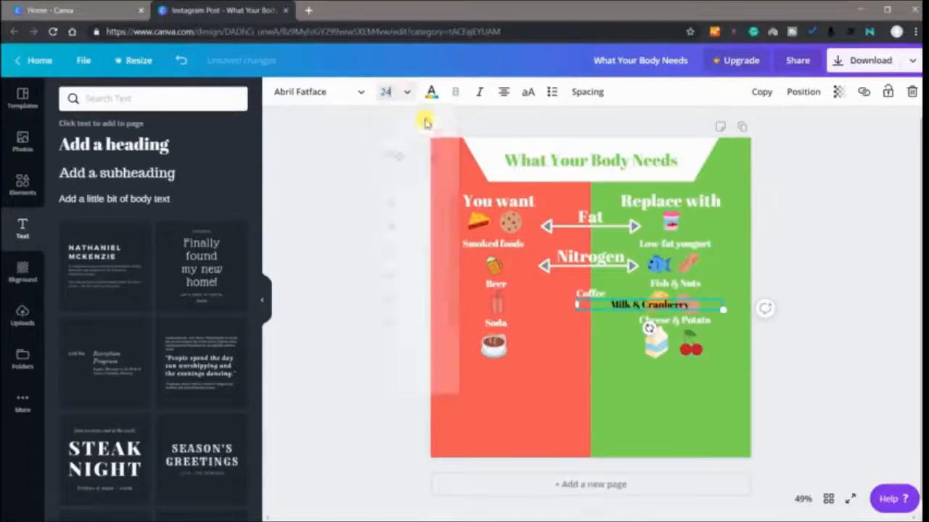
{"action": "left_click", "coordinate": [431, 93]}
{"action": "left_click", "coordinate": [138, 302]}
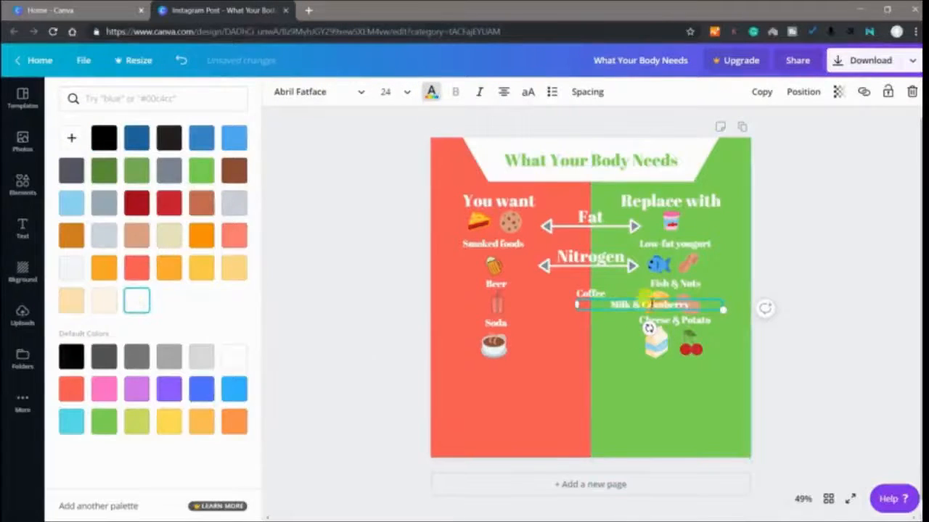
{"action": "left_click_drag", "start_coordinate": [640, 302], "coordinate": [659, 362]}
Place the "Coffee" text beneath the coffee cup icon
{"action": "left_click", "coordinate": [590, 294]}
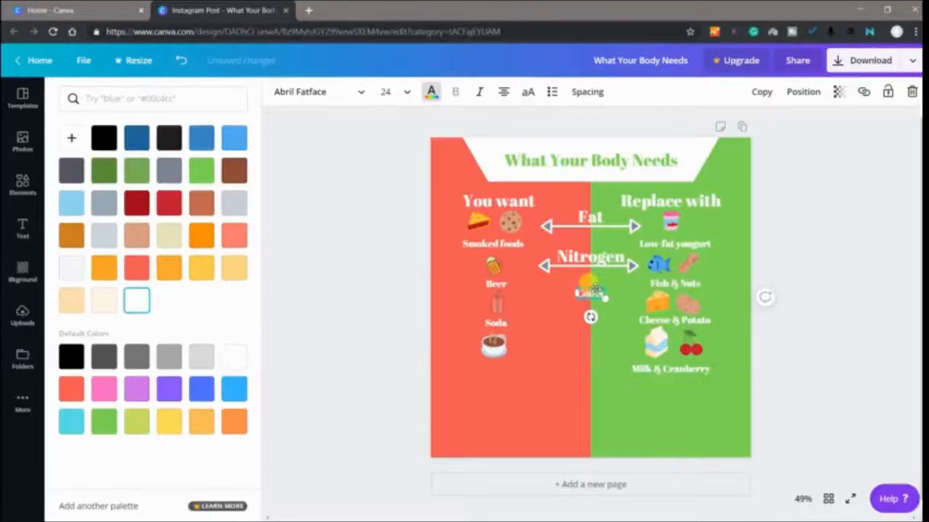
{"action": "left_click_drag", "start_coordinate": [590, 294], "coordinate": [496, 369]}
{"action": "left_click", "coordinate": [368, 353]}
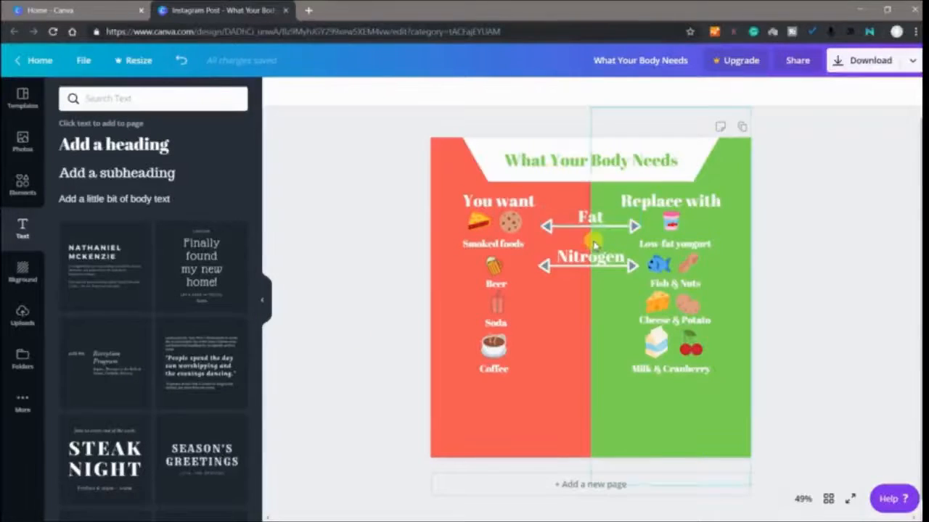
Duplicate the "Fat" double-headed arrow twice, placing one copy in the Soda row and one in the Coffee row
{"action": "left_click", "coordinate": [564, 230]}
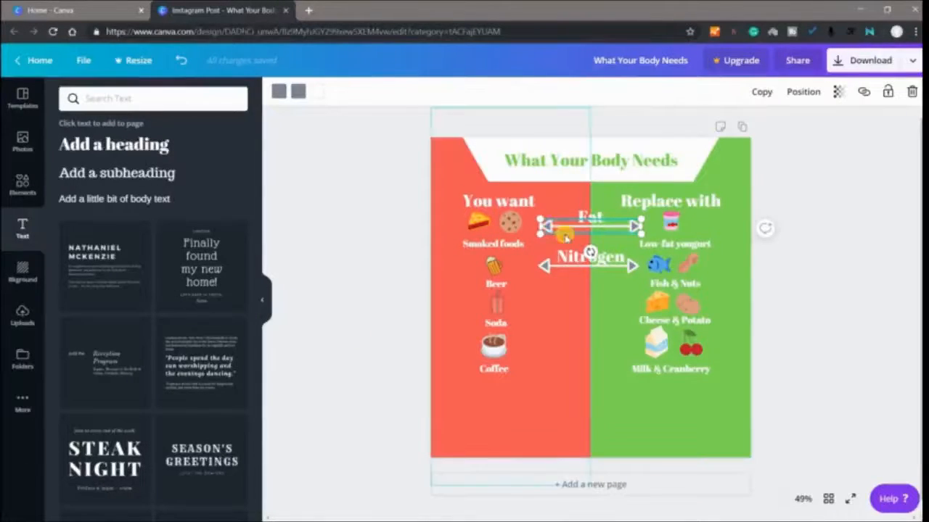
{"action": "left_click_drag", "start_coordinate": [566, 237], "coordinate": [565, 309]}
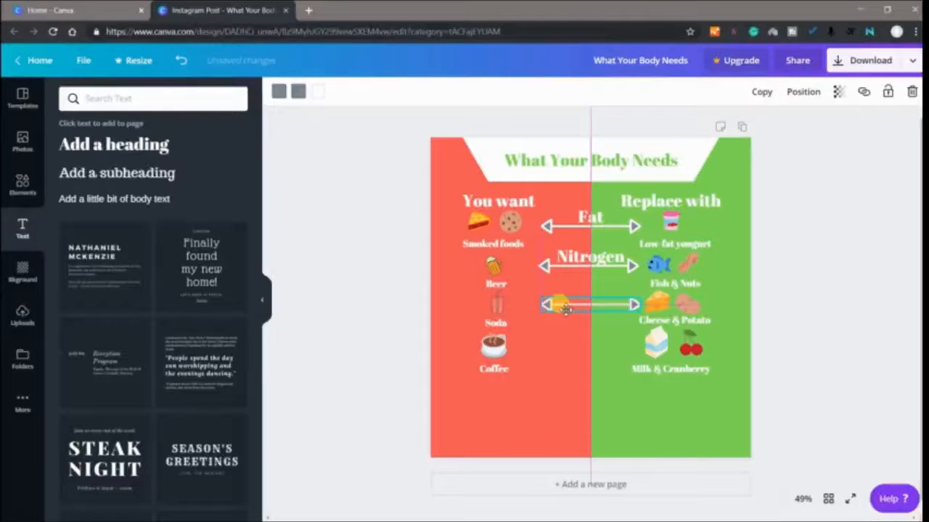
{"action": "left_click_drag", "start_coordinate": [565, 309], "coordinate": [565, 310]}
{"action": "key", "text": "ctrl+v"}
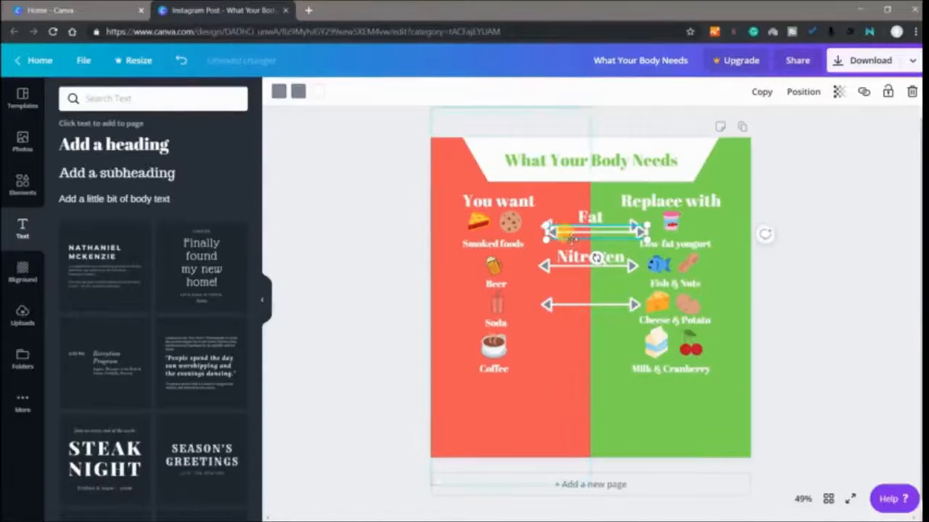
{"action": "left_click_drag", "start_coordinate": [571, 237], "coordinate": [565, 347]}
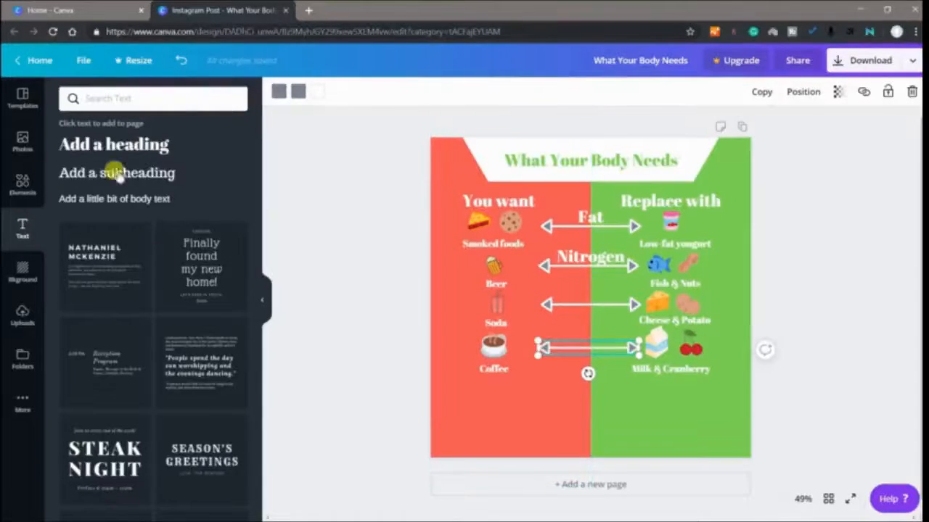
Add a white heading text reading "Calcium" and place it above the arrow in the Soda row
{"action": "left_click", "coordinate": [112, 145]}
{"action": "key", "text": "BackSpace"}
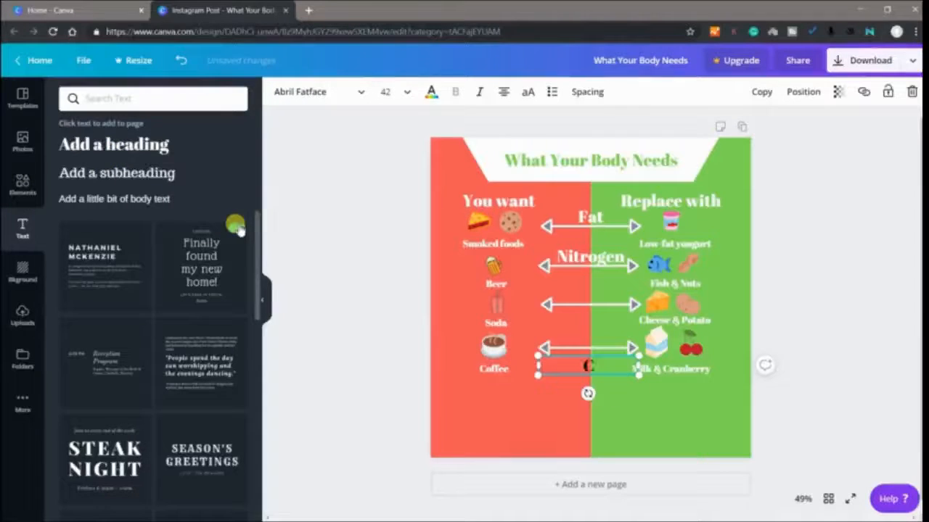
{"action": "type", "text": "Calcium"}
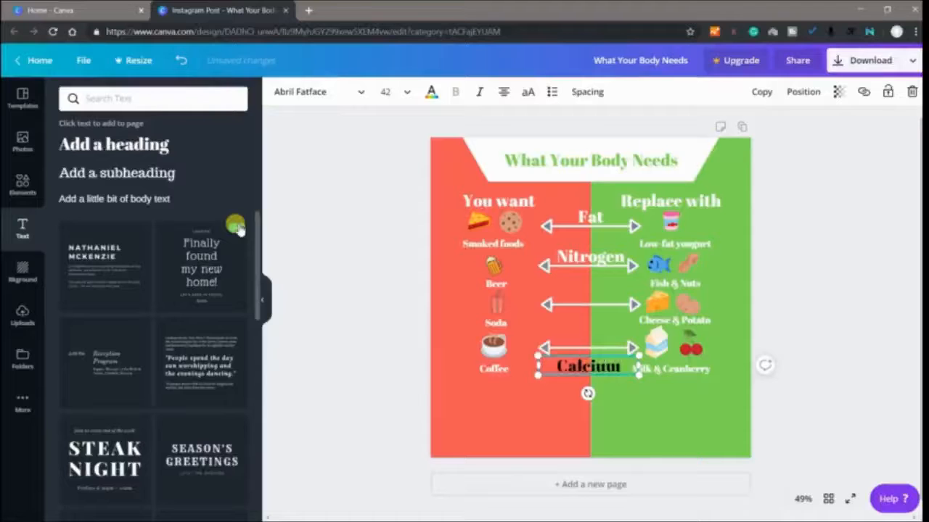
{"action": "double_click", "coordinate": [570, 366]}
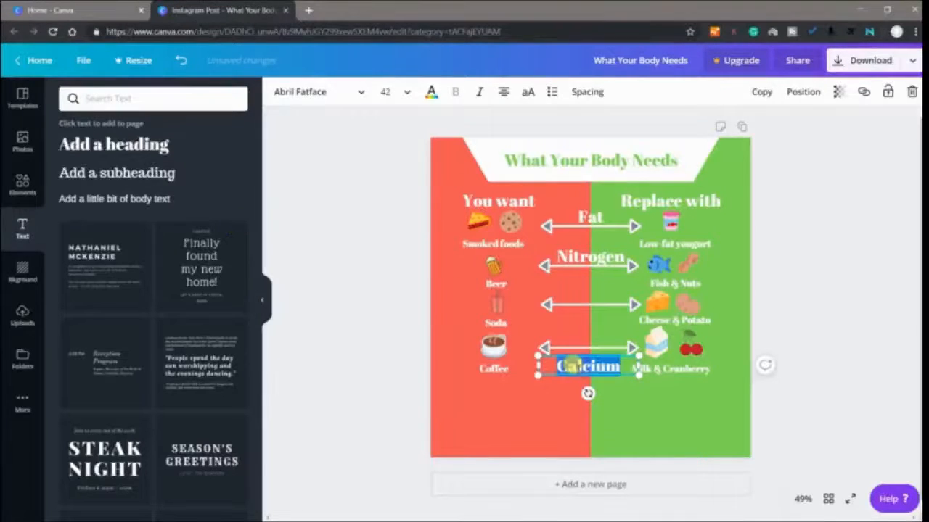
{"action": "left_click", "coordinate": [428, 93]}
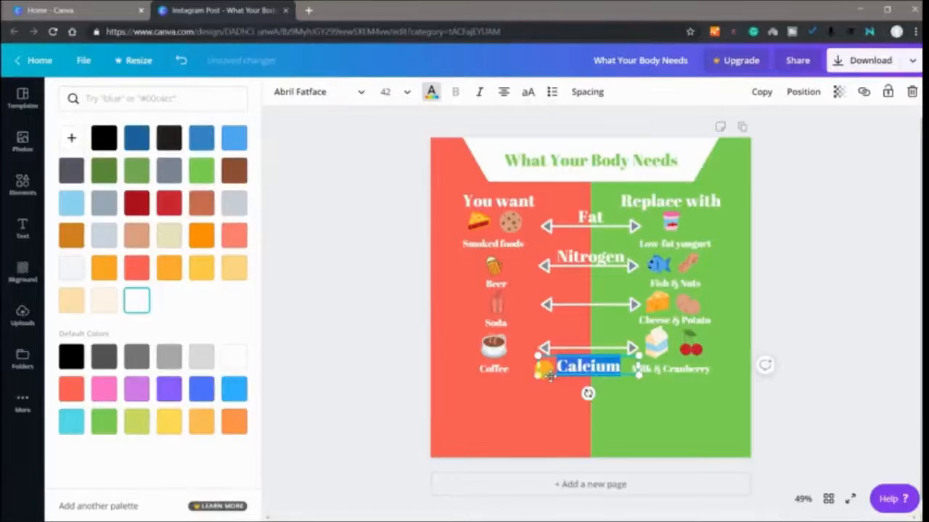
{"action": "left_click_drag", "start_coordinate": [550, 375], "coordinate": [555, 303]}
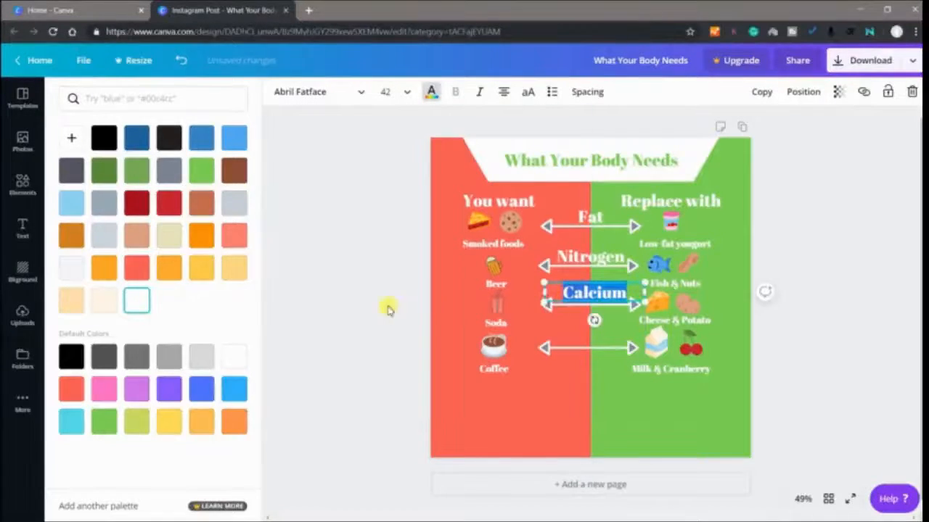
Add a new heading text reading "Phosphorous"
{"action": "left_click", "coordinate": [386, 309]}
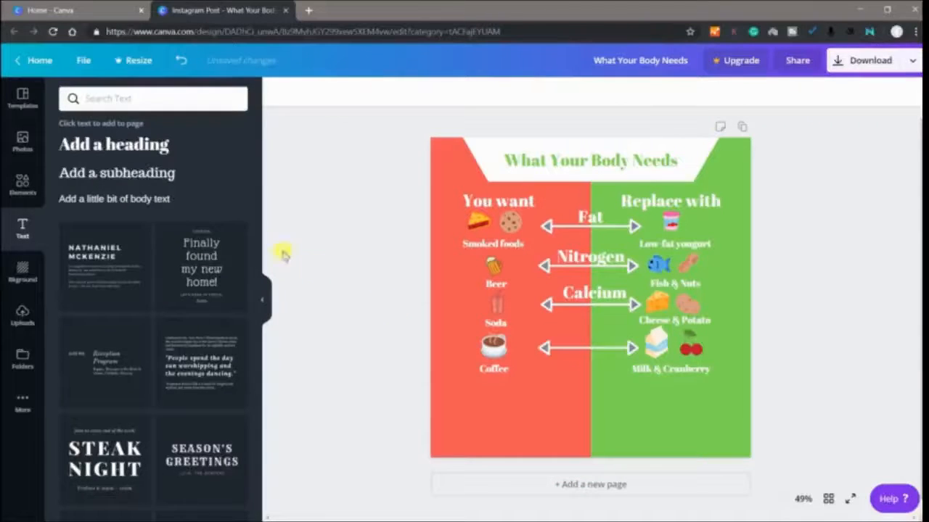
{"action": "left_click", "coordinate": [154, 146]}
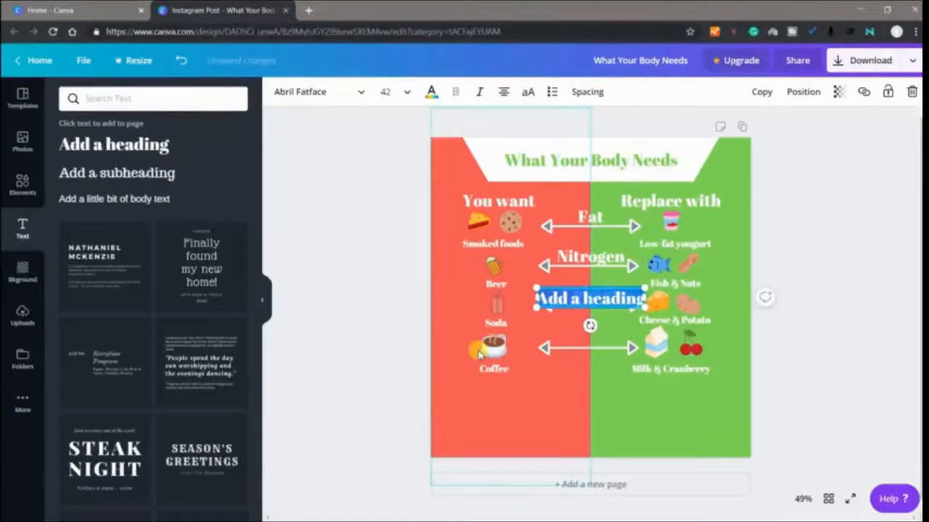
{"action": "key", "text": "Delete"}
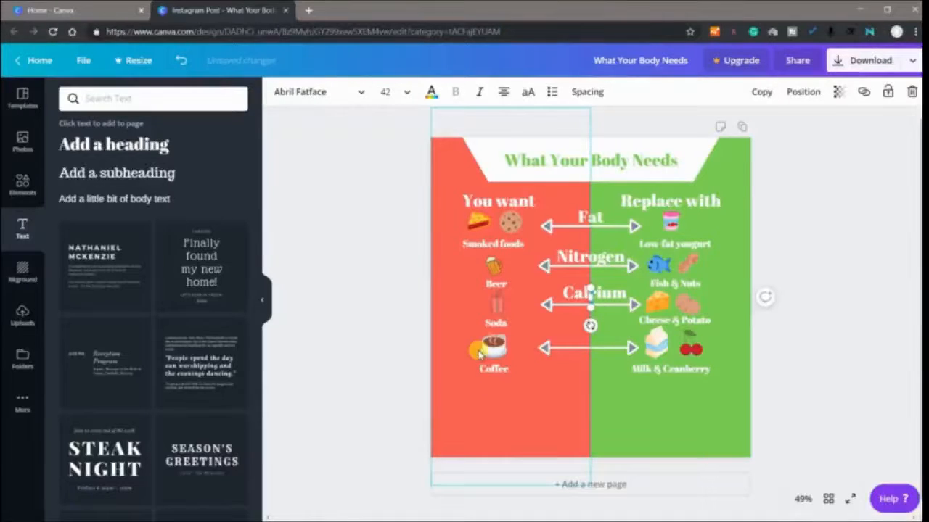
{"action": "type", "text": "sphor"}
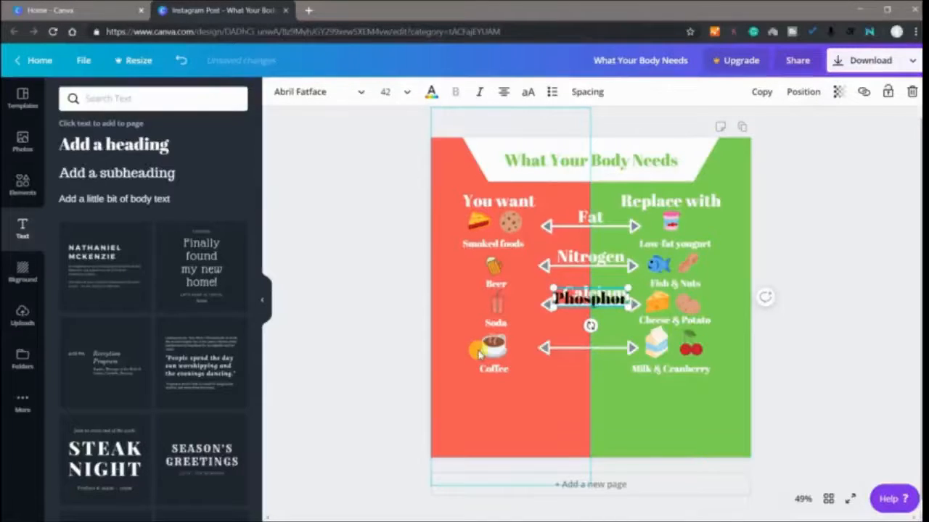
{"action": "type", "text": "ous"}
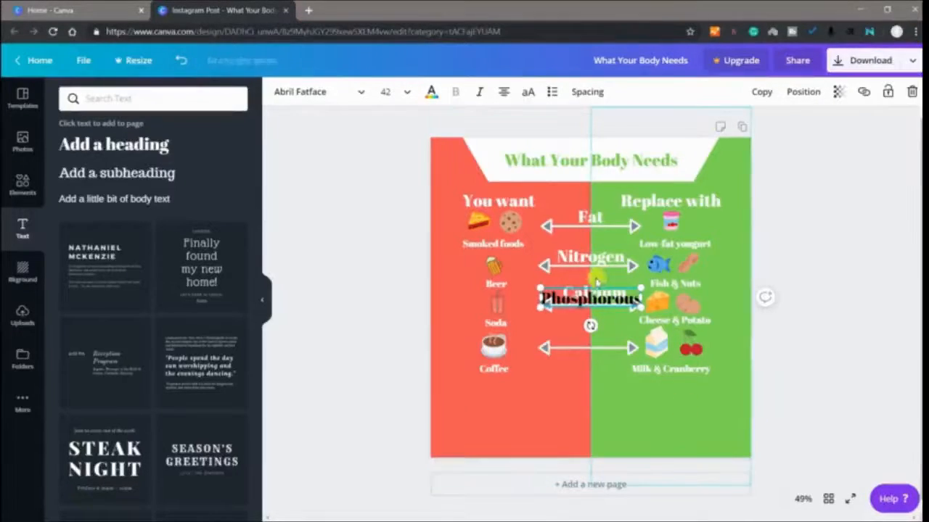
Colour the "Phosphorous" text white, shrink it to size 31 and place it above the arrow in the Coffee row
{"action": "key", "text": "ctrl+a"}
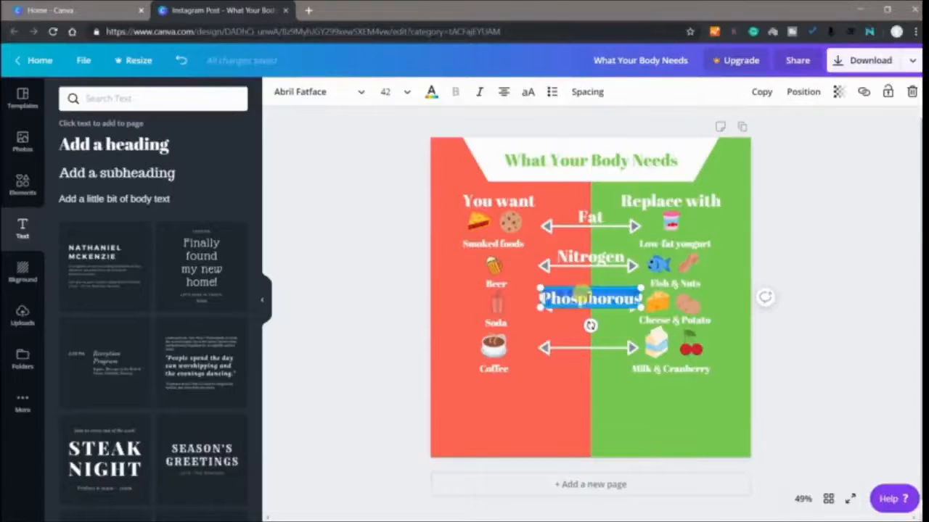
{"action": "left_click", "coordinate": [431, 93]}
{"action": "left_click", "coordinate": [145, 301]}
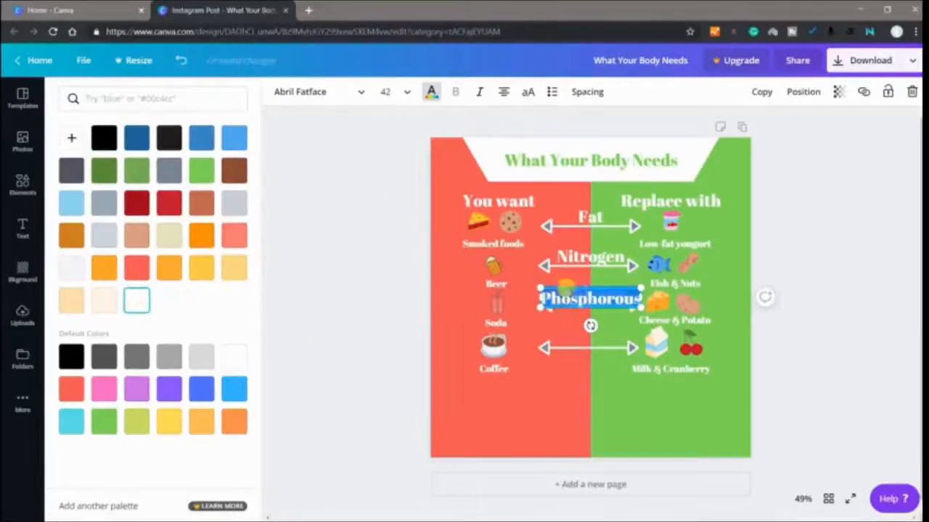
{"action": "left_click_drag", "start_coordinate": [569, 285], "coordinate": [575, 333]}
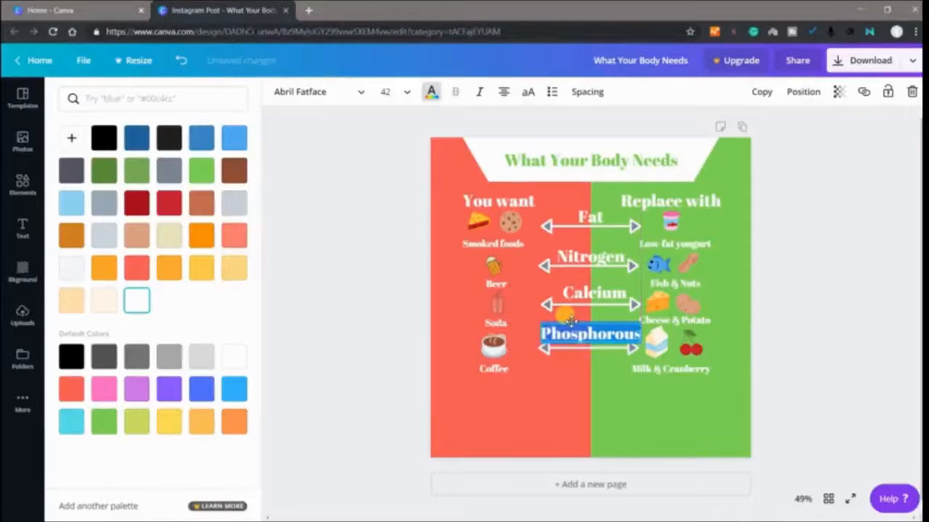
{"action": "left_click_drag", "start_coordinate": [570, 320], "coordinate": [606, 327]}
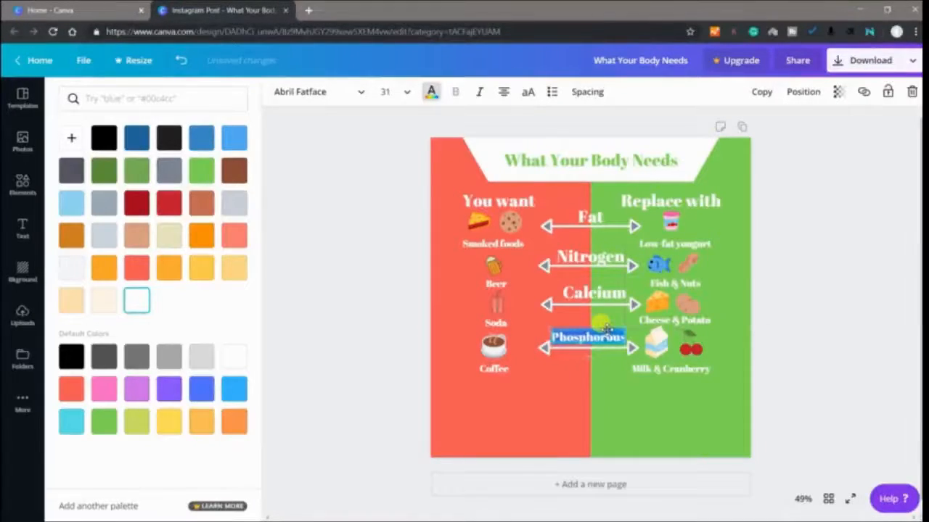
Set the "Calcium" text to size 32 and move it down close to its arrow
{"action": "left_click", "coordinate": [600, 294]}
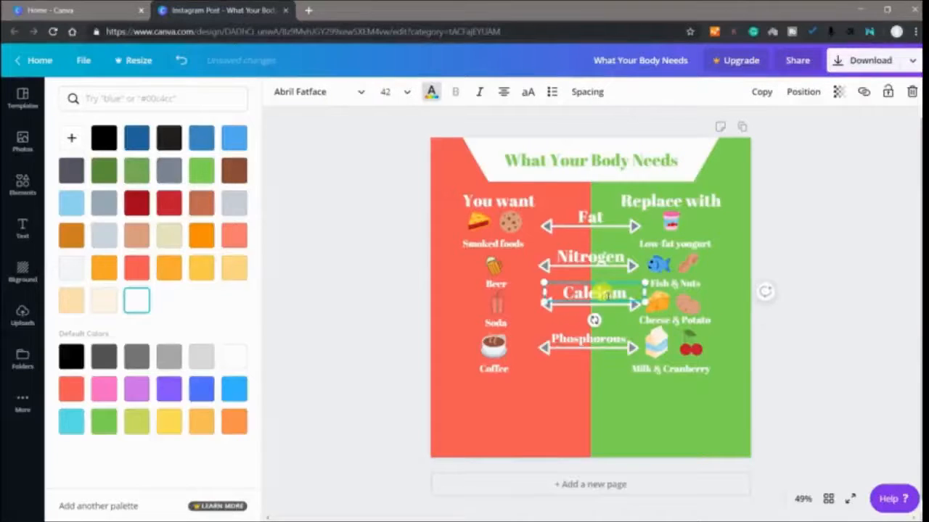
{"action": "left_click", "coordinate": [385, 91]}
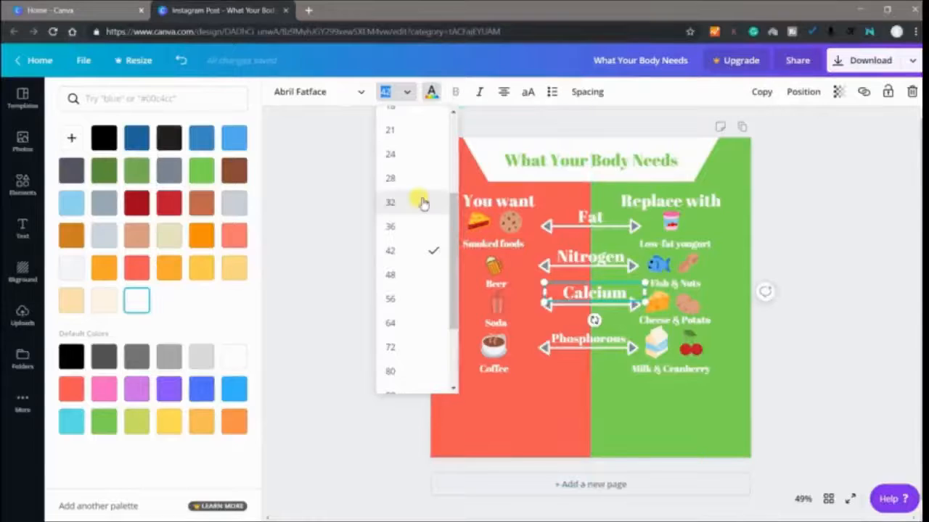
{"action": "left_click", "coordinate": [411, 203]}
{"action": "left_click_drag", "start_coordinate": [612, 282], "coordinate": [613, 289]}
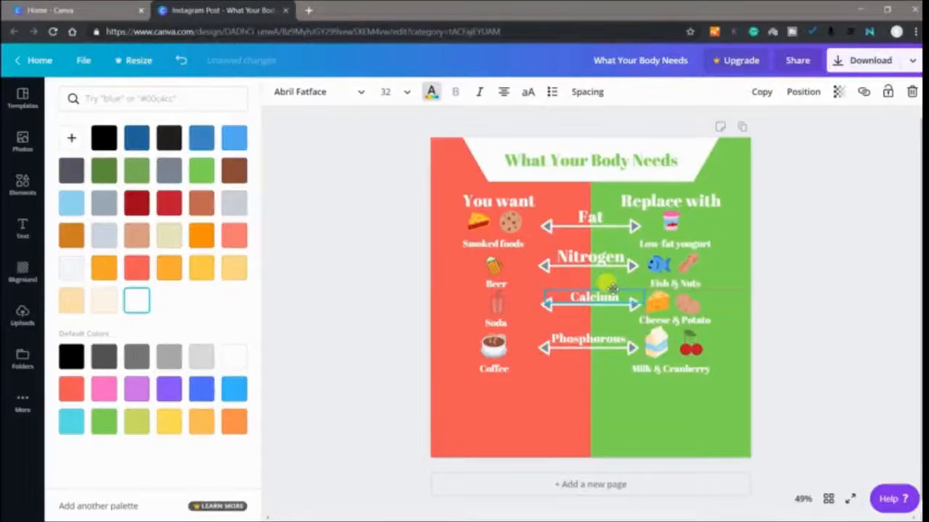
Set the "Nitrogen" and "Fat" texts to size 32 and move them close above their arrows
{"action": "double_click", "coordinate": [601, 258]}
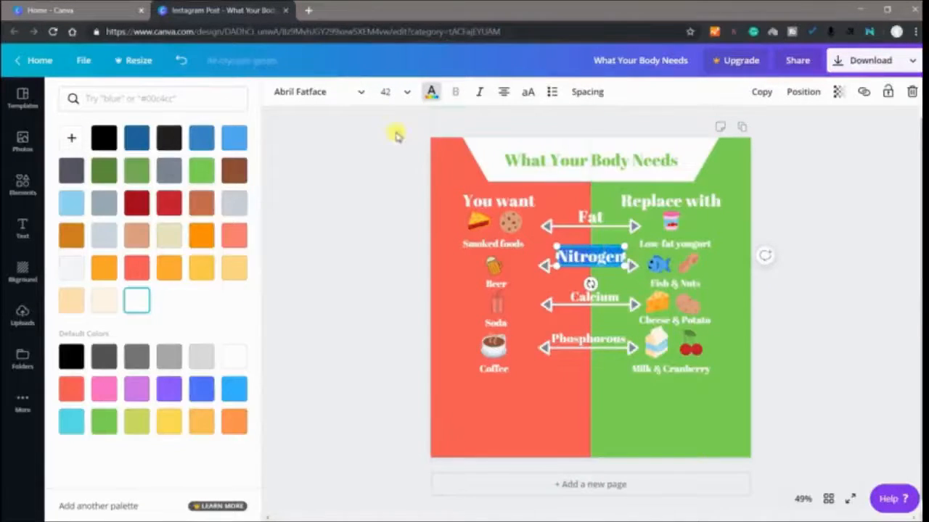
{"action": "left_click", "coordinate": [387, 92]}
{"action": "left_click", "coordinate": [405, 181]}
{"action": "left_click", "coordinate": [593, 212]}
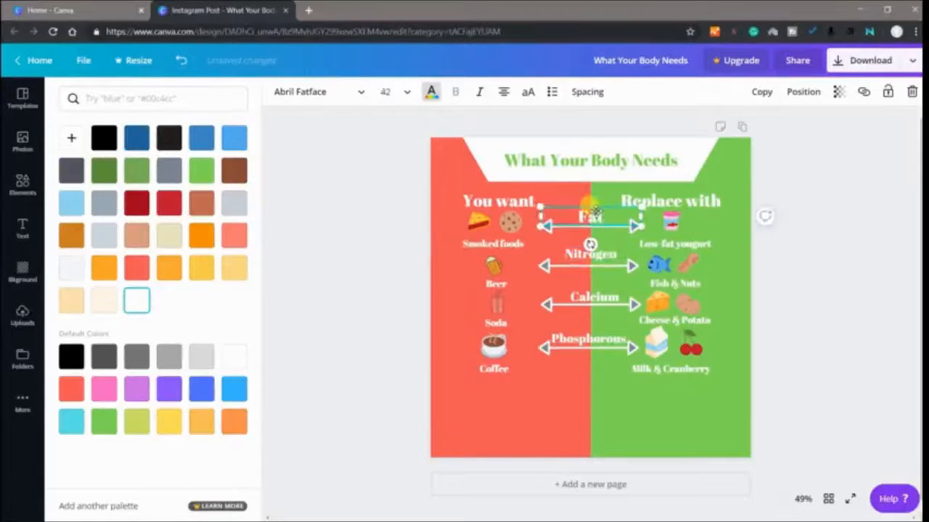
{"action": "left_click", "coordinate": [385, 92]}
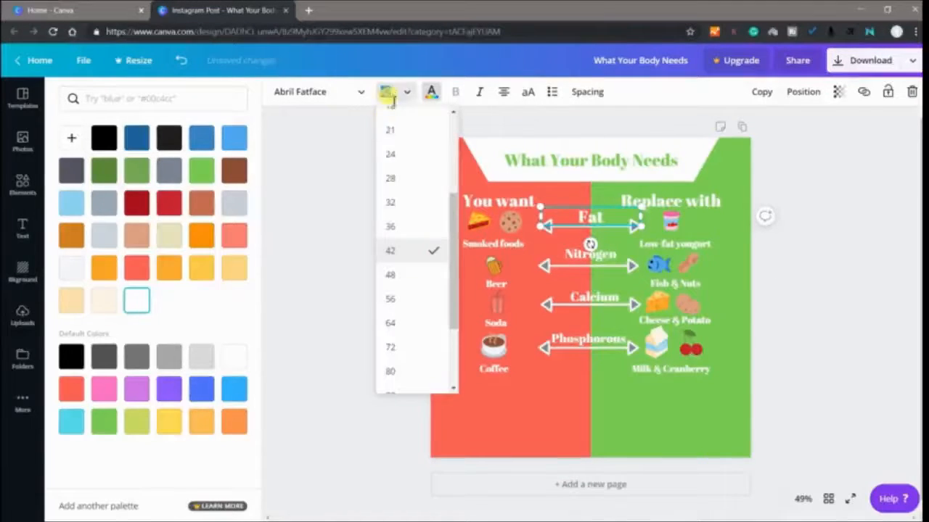
{"action": "left_click", "coordinate": [391, 191]}
{"action": "left_click_drag", "start_coordinate": [606, 208], "coordinate": [605, 251]}
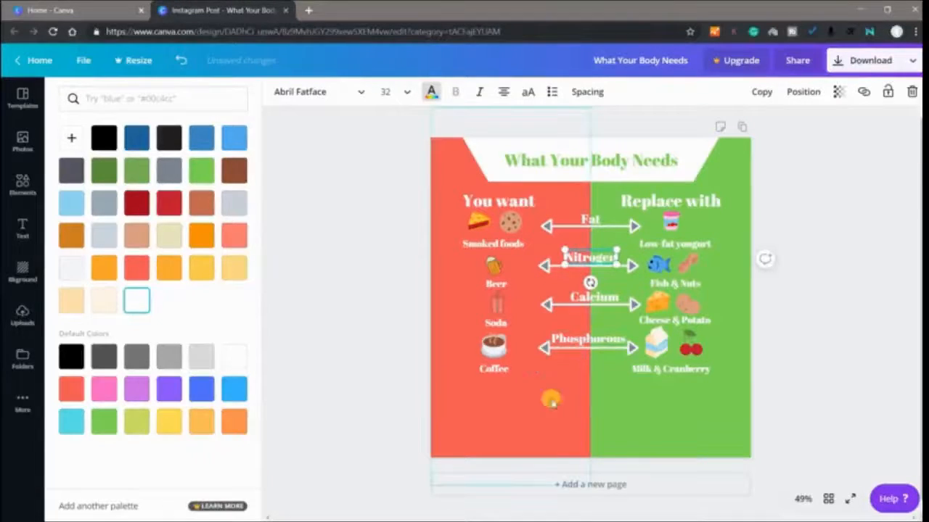
Search the elements for "Chocolate", add the free chocolate bar graphic, shrink it and place it beneath the "Coffee" text
{"action": "left_click", "coordinate": [270, 355]}
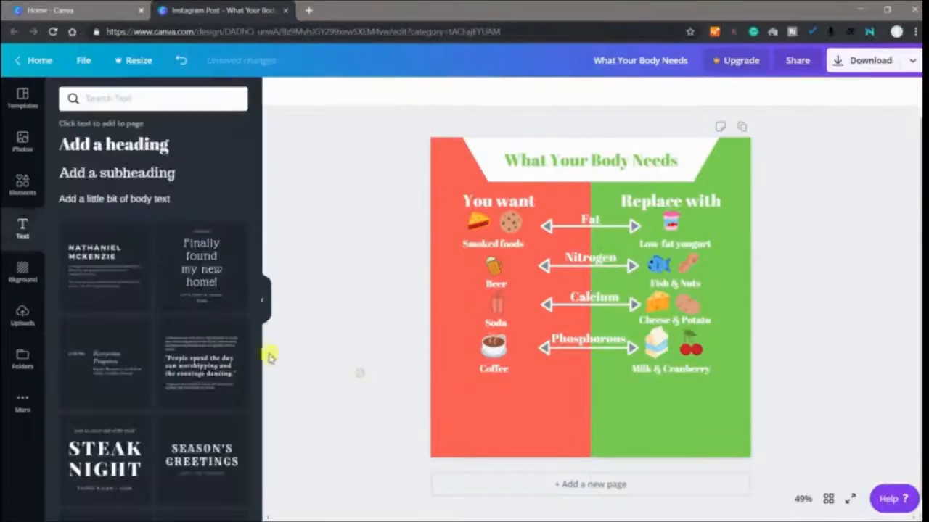
{"action": "left_click", "coordinate": [22, 183]}
{"action": "left_click", "coordinate": [154, 100]}
{"action": "key", "text": "BackSpace"}
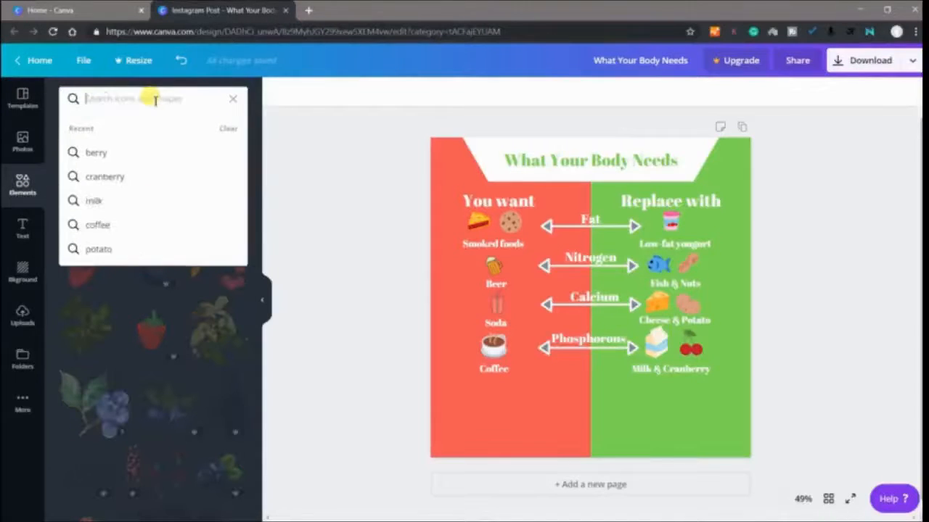
{"action": "type", "text": "Ch"}
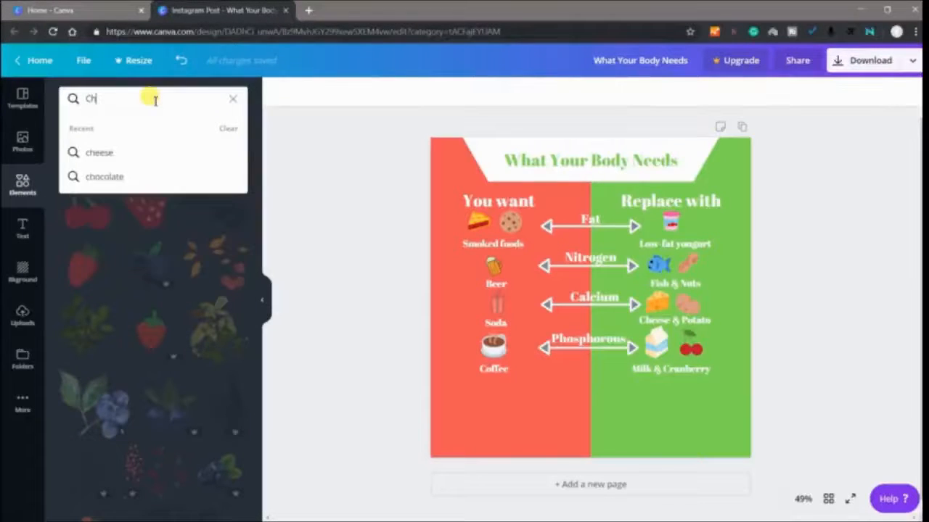
{"action": "type", "text": "oco"}
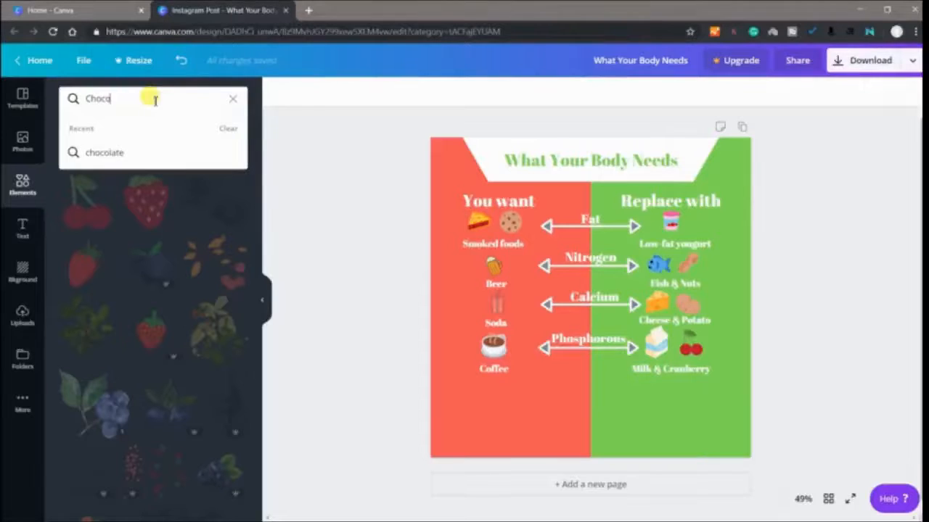
{"action": "type", "text": "late"}
{"action": "key", "text": "Return"}
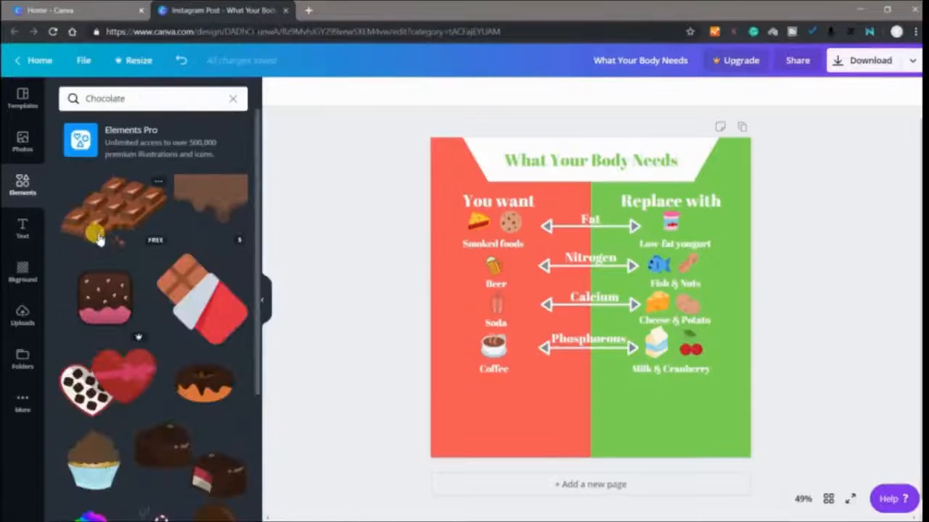
{"action": "left_click", "coordinate": [102, 238]}
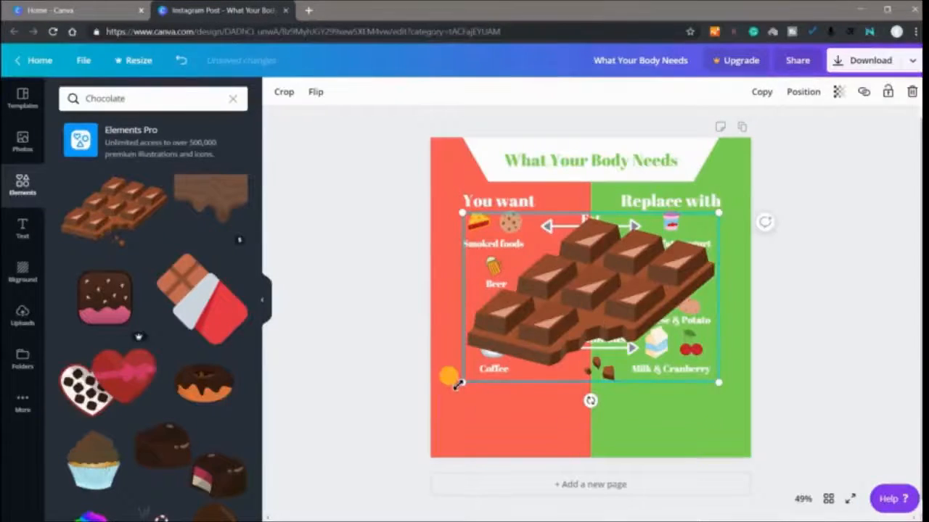
{"action": "left_click_drag", "start_coordinate": [462, 383], "coordinate": [671, 244]}
{"action": "left_click_drag", "start_coordinate": [689, 241], "coordinate": [497, 395]}
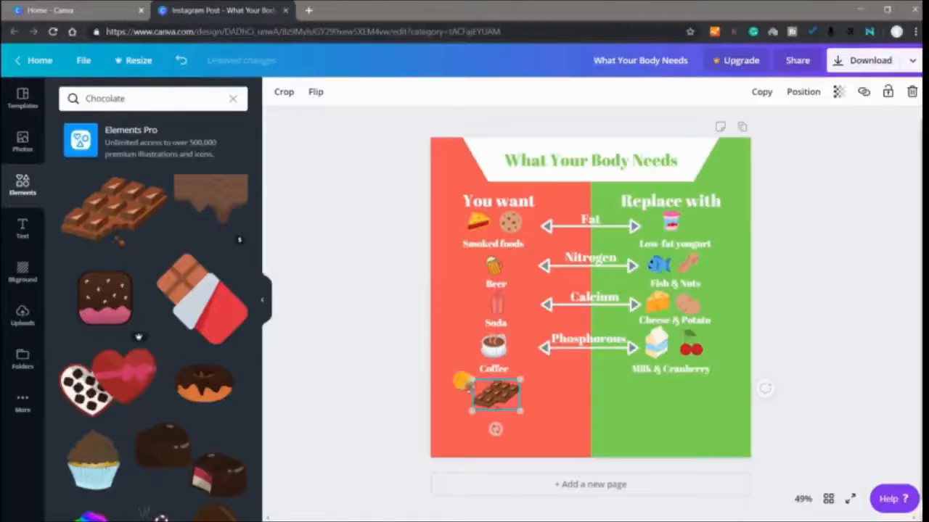
Add a new heading text reading "Chocolate"
{"action": "left_click", "coordinate": [22, 228]}
{"action": "left_click", "coordinate": [156, 146]}
{"action": "key", "text": "BackSpace"}
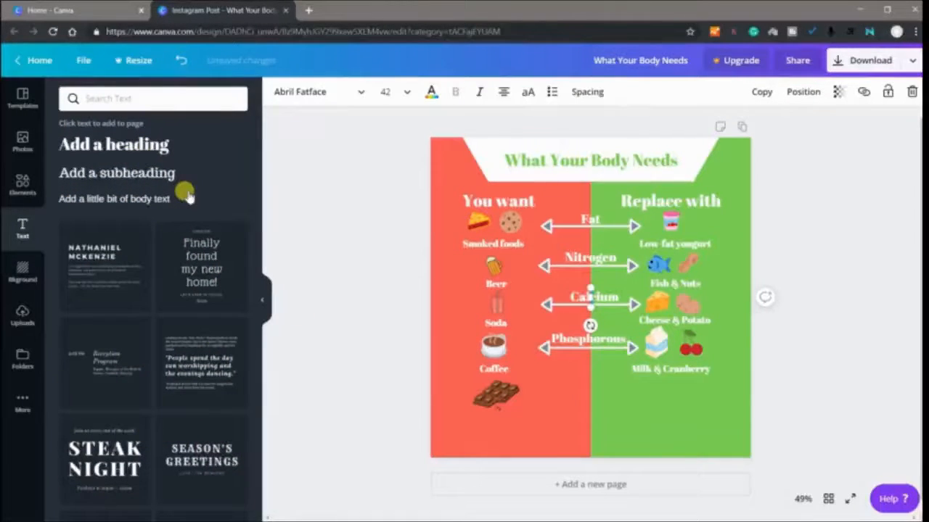
{"action": "type", "text": "Chocolate"}
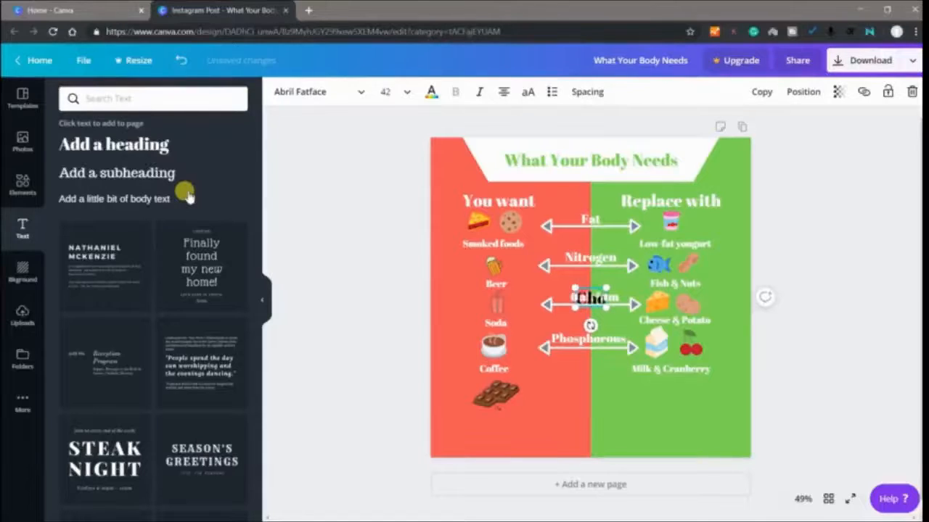
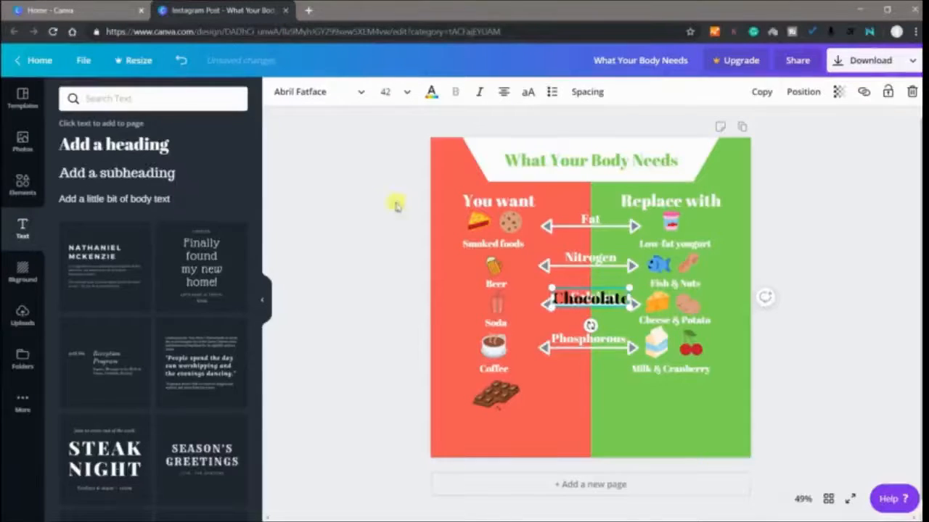
Set the "Chocolate" text to size 24 in white and place it beneath the chocolate bar icon
{"action": "left_click", "coordinate": [385, 92]}
{"action": "left_click", "coordinate": [412, 164]}
{"action": "left_click", "coordinate": [431, 93]}
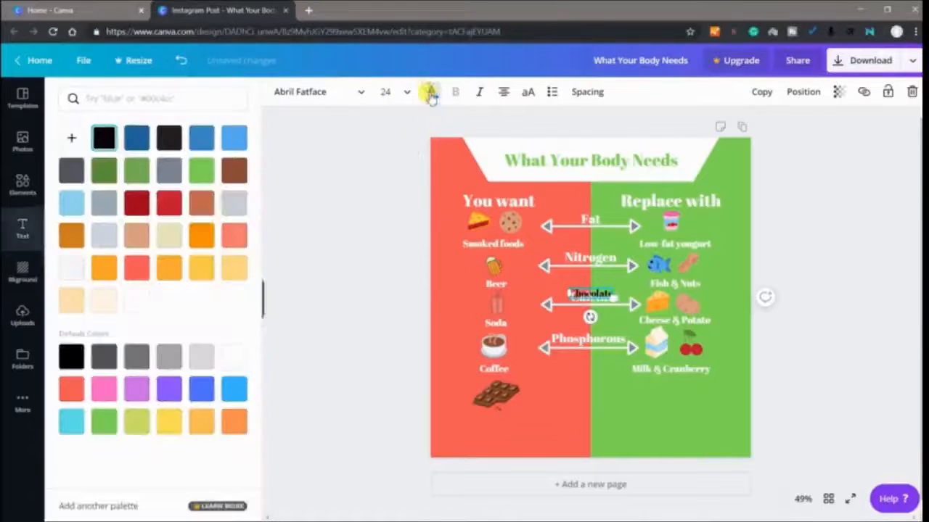
{"action": "left_click", "coordinate": [137, 302]}
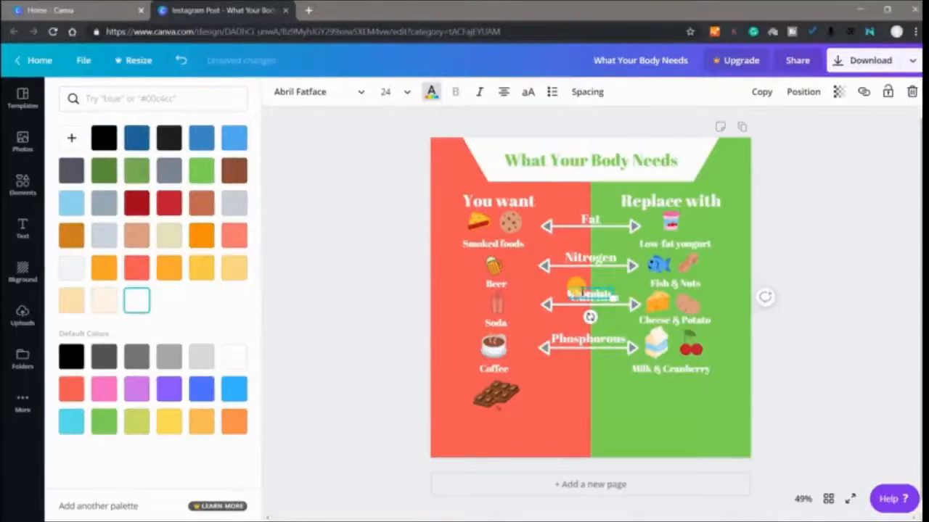
{"action": "left_click_drag", "start_coordinate": [581, 294], "coordinate": [486, 414]}
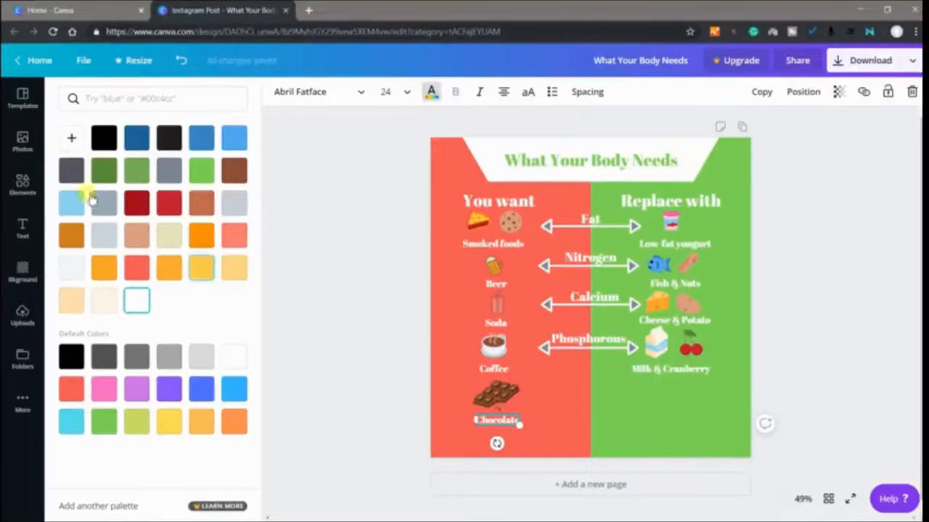
Search the elements for "pine", add a small brown graphic and place it in the green column opposite the chocolate bar
{"action": "left_click", "coordinate": [22, 184]}
{"action": "double_click", "coordinate": [125, 101]}
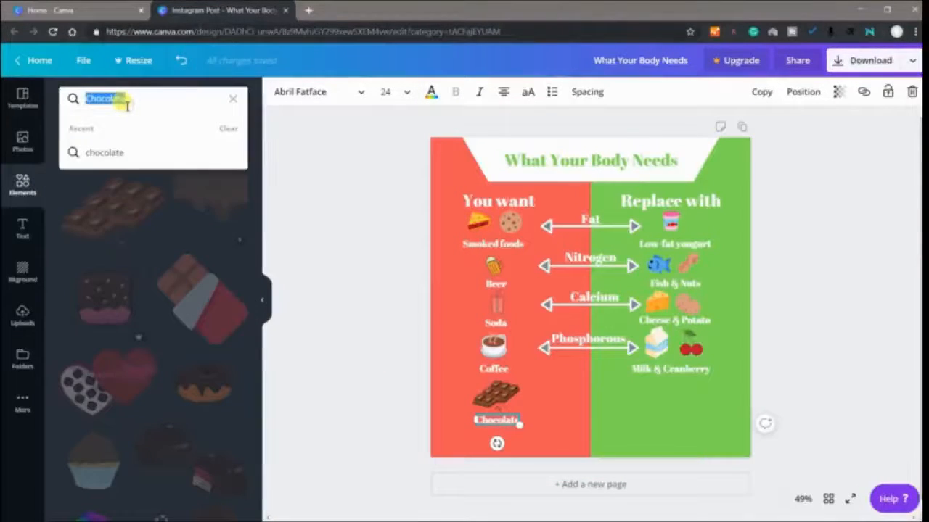
{"action": "key", "text": "BackSpace"}
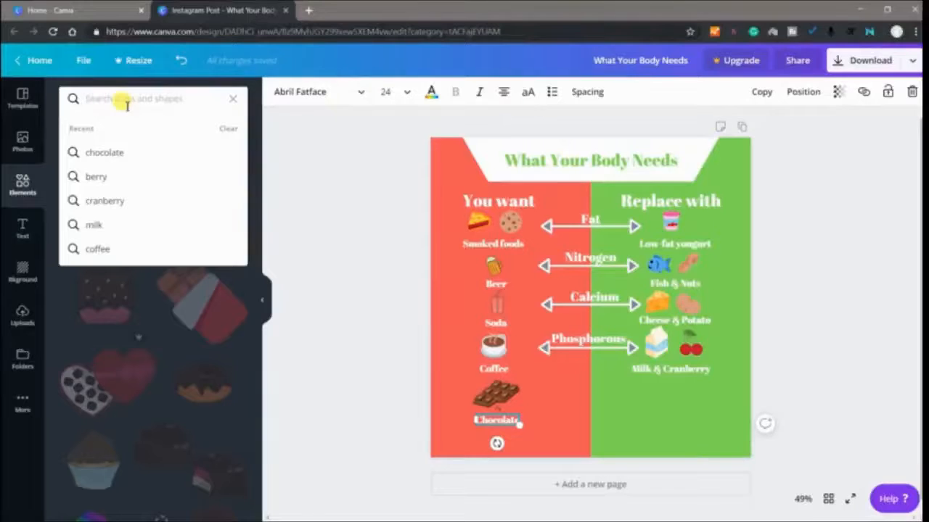
{"action": "type", "text": "pine"}
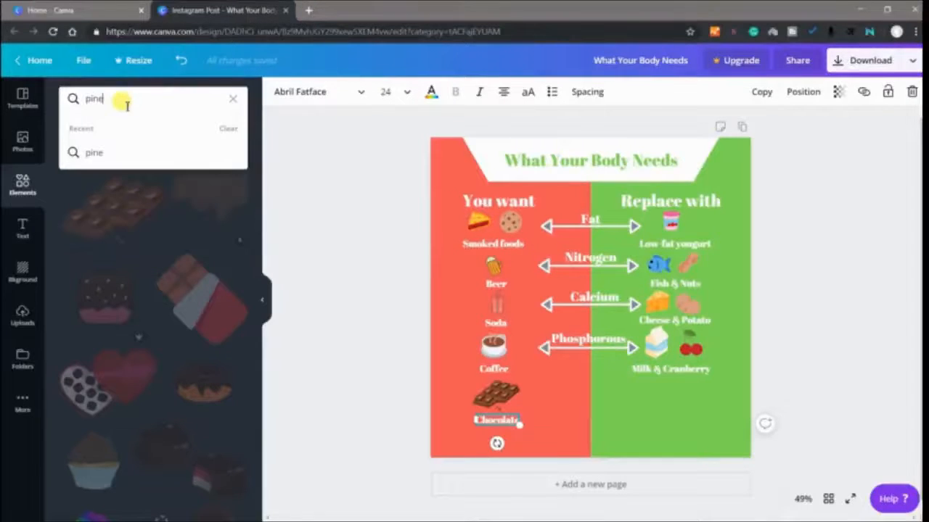
{"action": "key", "text": "Return"}
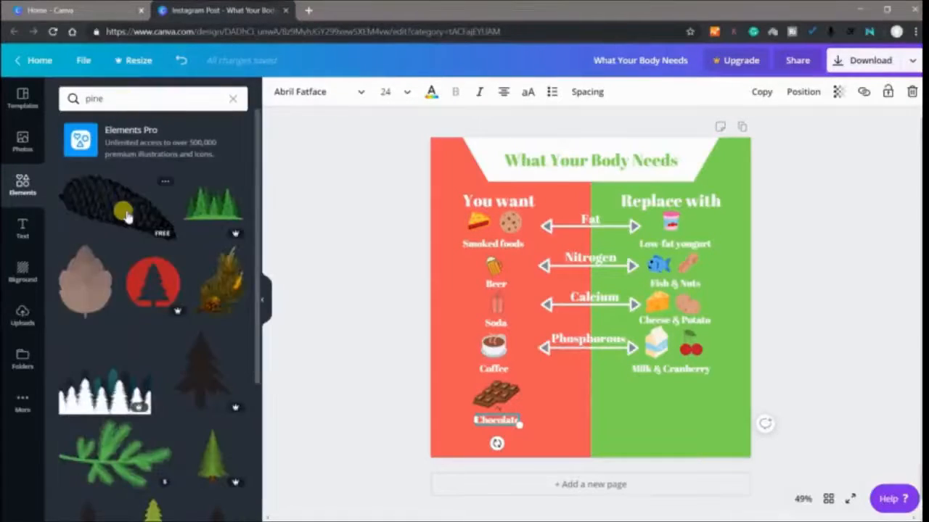
{"action": "left_click", "coordinate": [84, 276]}
{"action": "left_click_drag", "start_coordinate": [497, 426], "coordinate": [642, 396]}
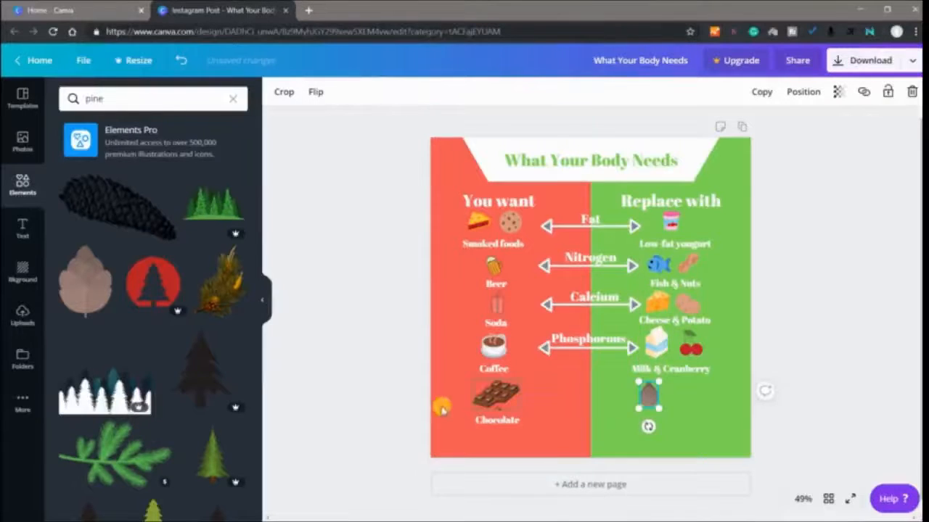
Search the elements for "nuts", add the brown walnut graphic, shrink it and place it beside the small pine graphic
{"action": "left_click", "coordinate": [122, 101]}
{"action": "key", "text": "ctrl+a"}
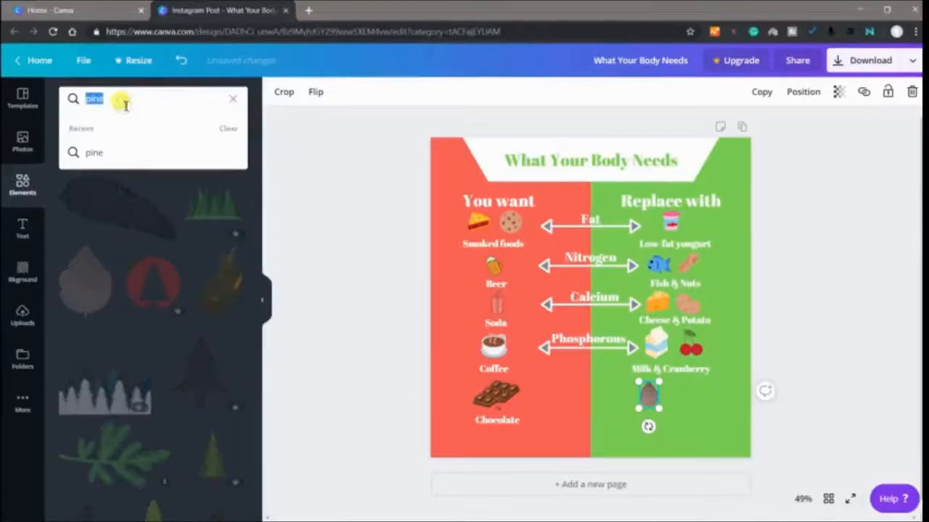
{"action": "key", "text": "BackSpace"}
{"action": "type", "text": "nuts"}
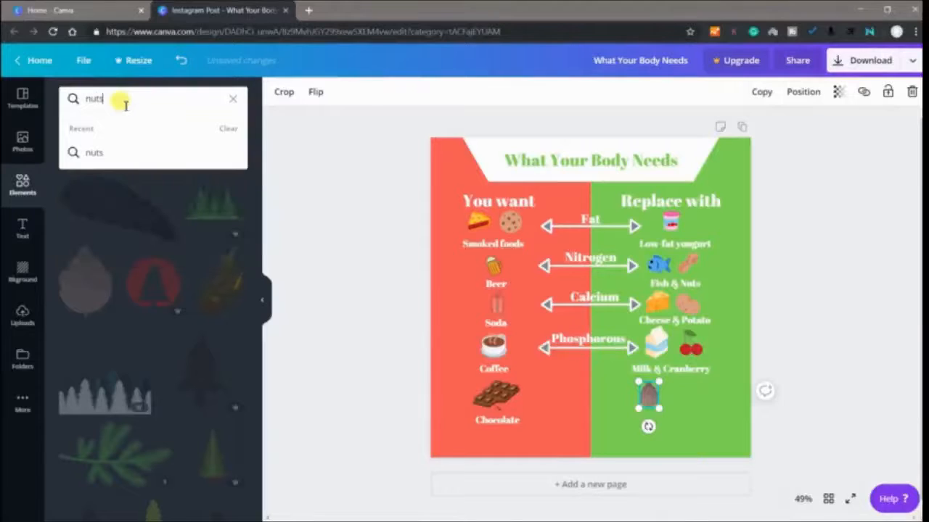
{"action": "key", "text": "Return"}
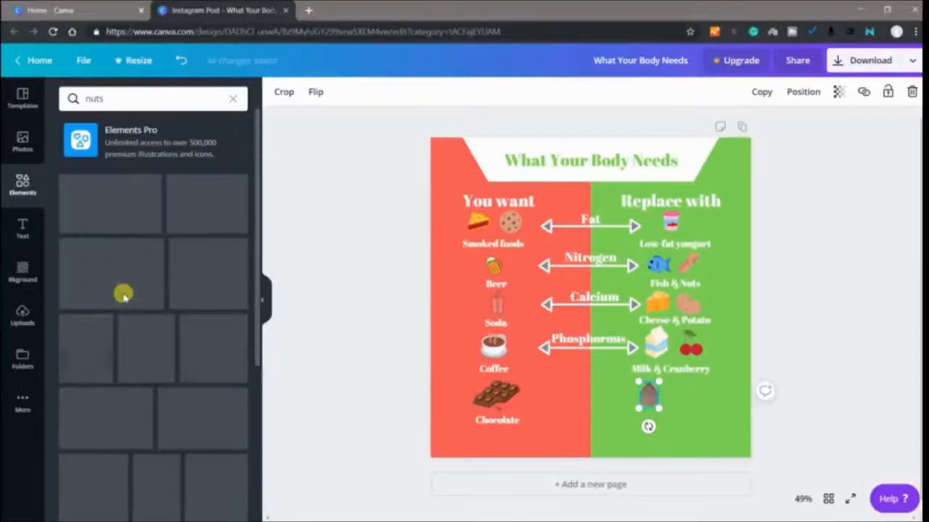
{"action": "left_click", "coordinate": [85, 272]}
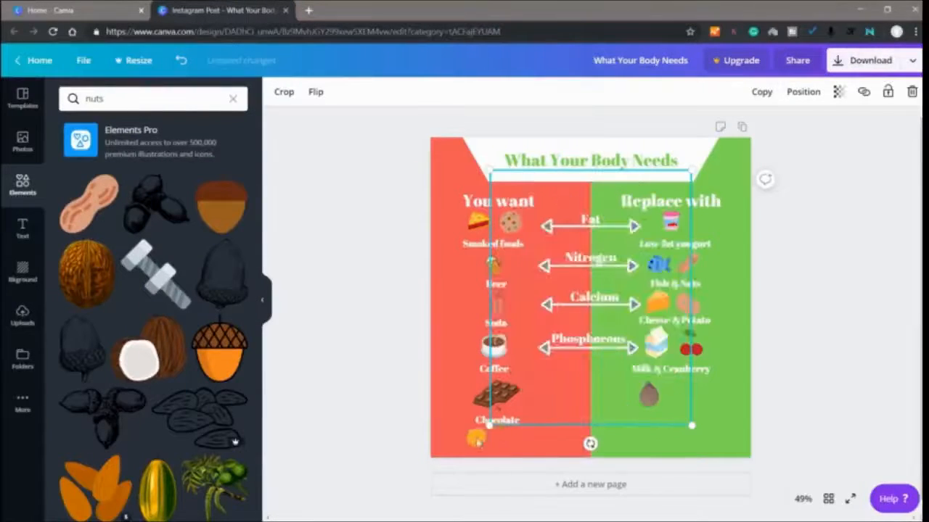
{"action": "left_click_drag", "start_coordinate": [489, 427], "coordinate": [657, 424]}
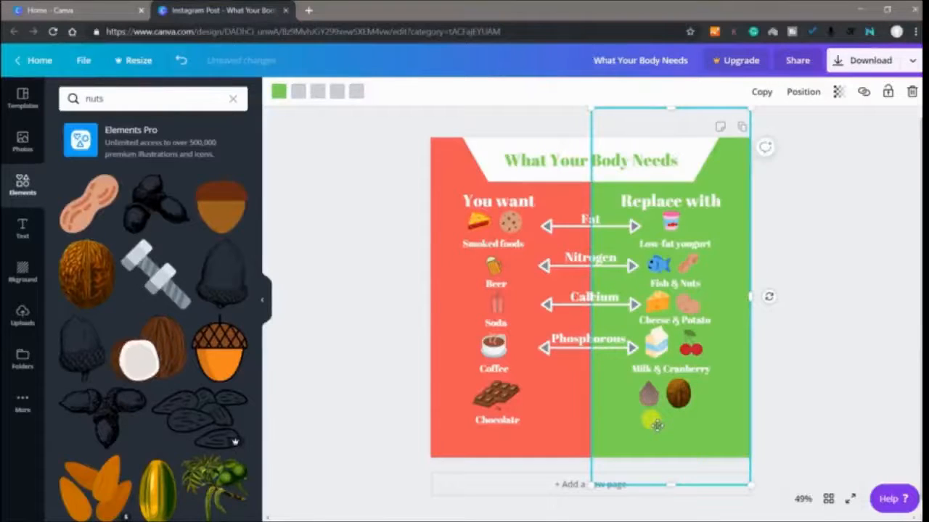
Add a new heading text reading "Magnesium"
{"action": "left_click", "coordinate": [22, 227]}
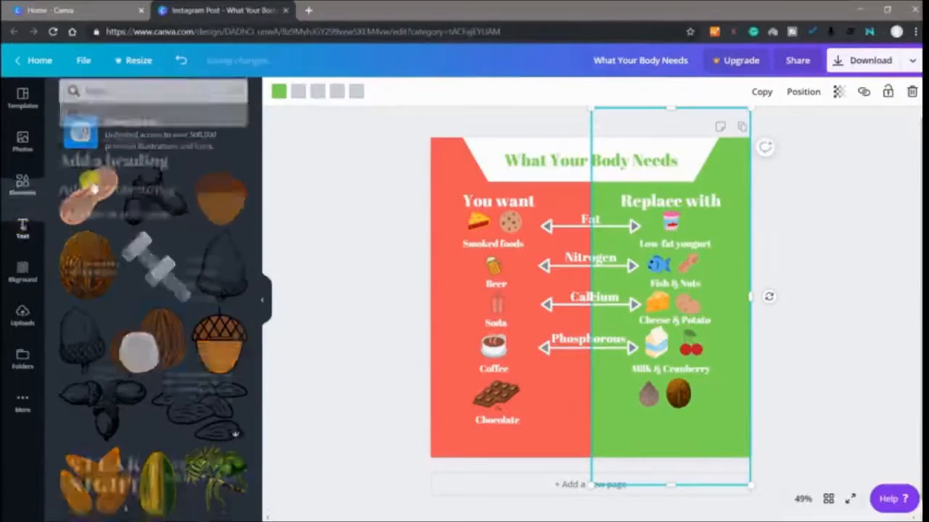
{"action": "left_click", "coordinate": [171, 139]}
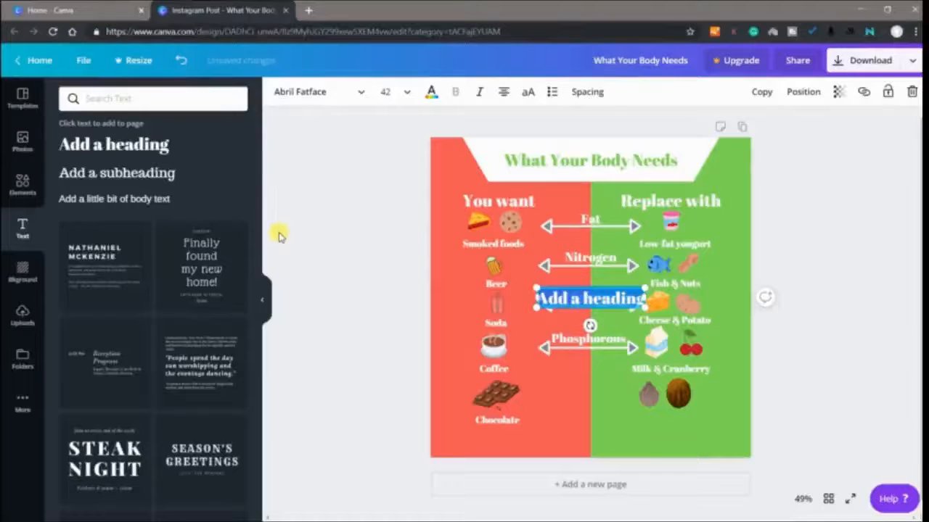
{"action": "type", "text": "Calcium"}
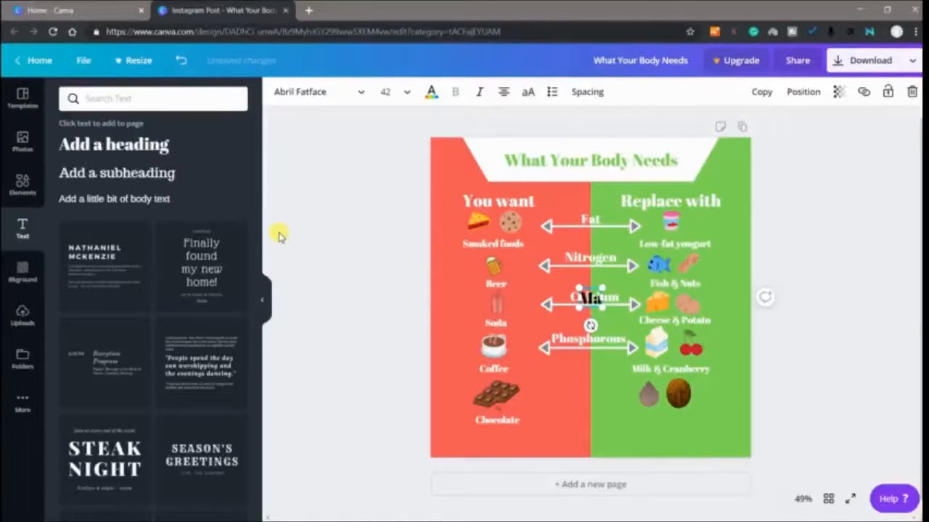
{"action": "type", "text": "gnesium"}
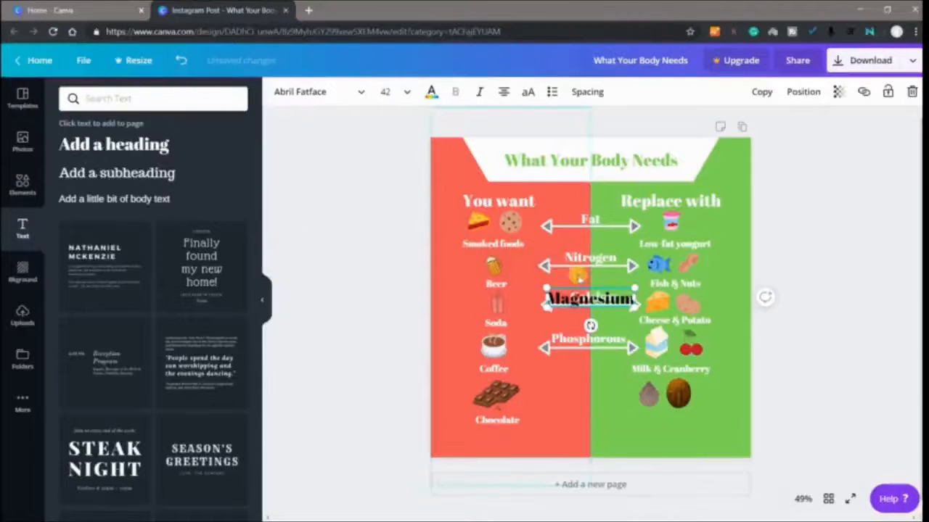
Set the "Magnesium" text to size 32 in white and move it between the columns below the chocolate row
{"action": "left_click", "coordinate": [385, 91]}
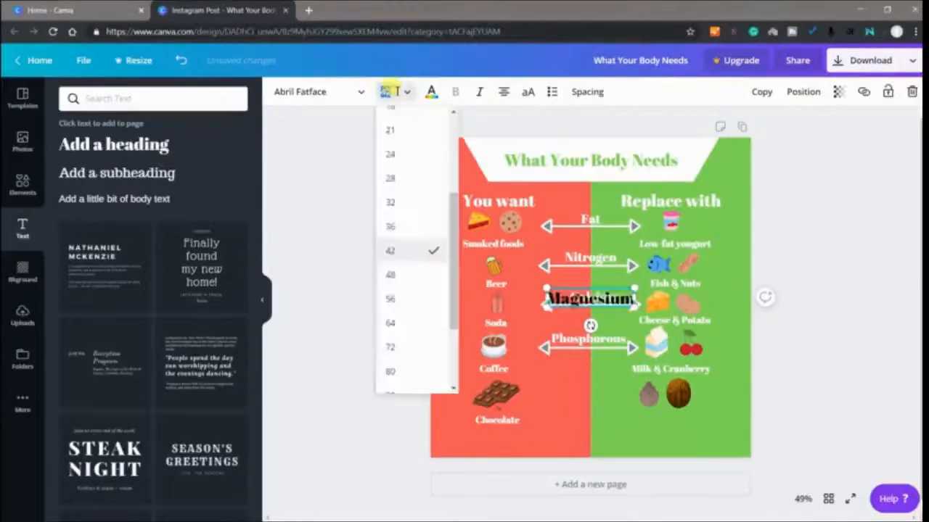
{"action": "left_click", "coordinate": [416, 202]}
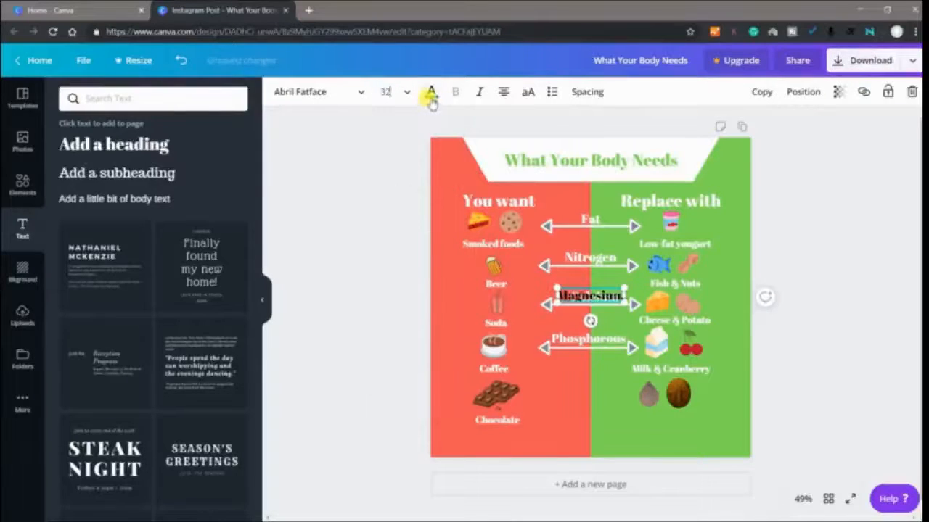
{"action": "left_click", "coordinate": [430, 94]}
{"action": "left_click", "coordinate": [136, 300]}
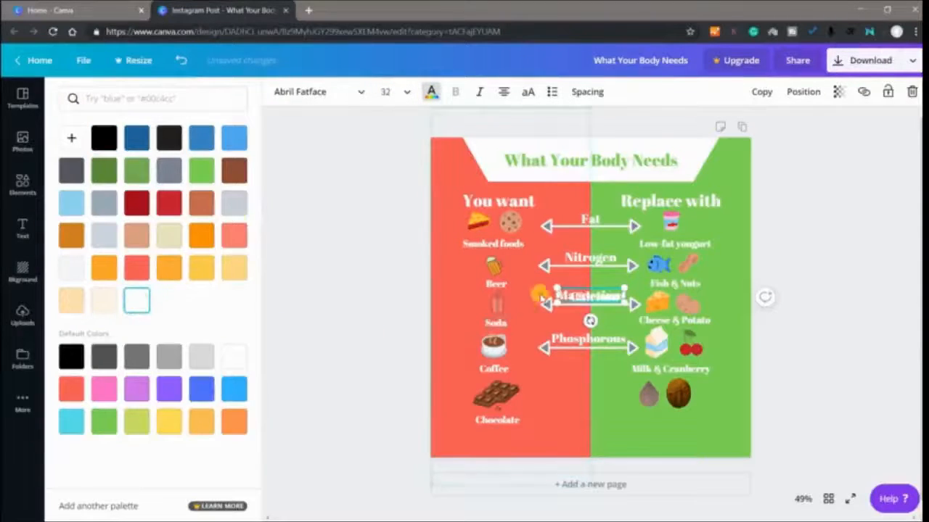
{"action": "left_click_drag", "start_coordinate": [578, 287], "coordinate": [574, 418]}
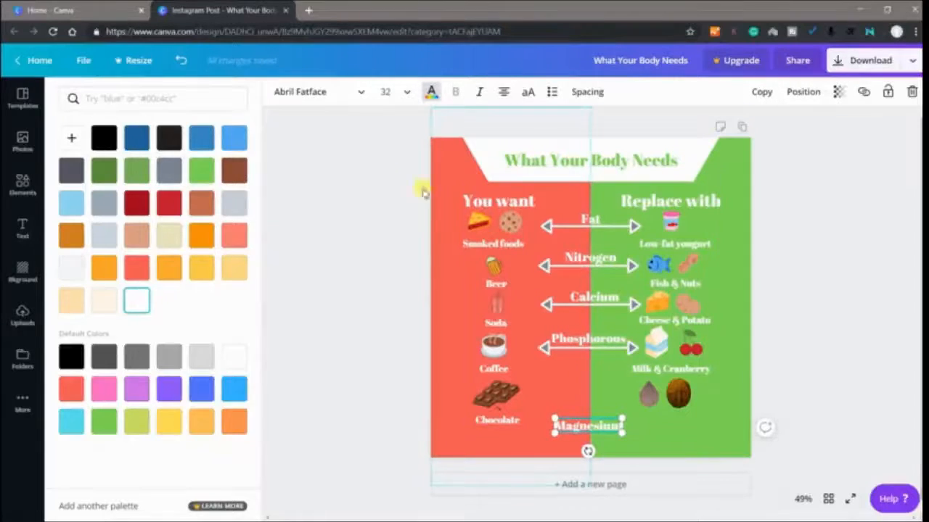
Add a new heading text reading "Nuts & Pine"
{"action": "left_click", "coordinate": [26, 225]}
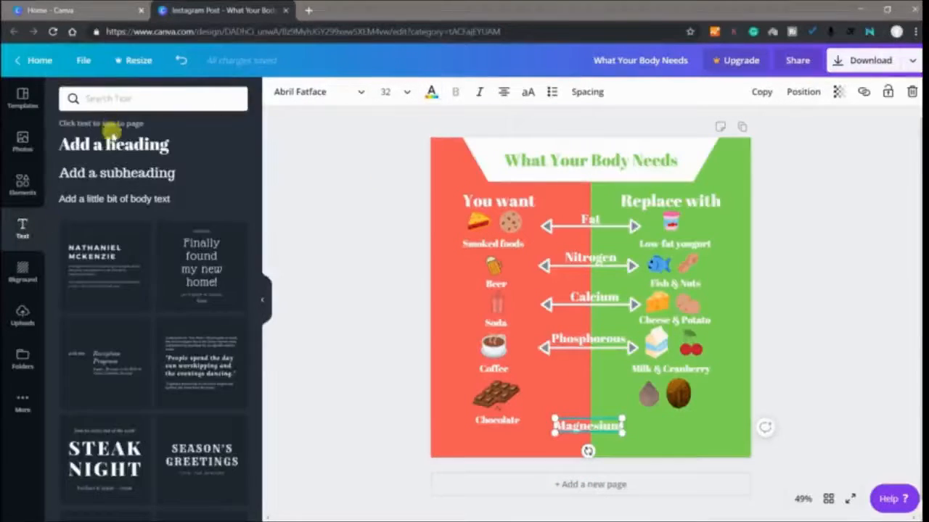
{"action": "left_click", "coordinate": [116, 149]}
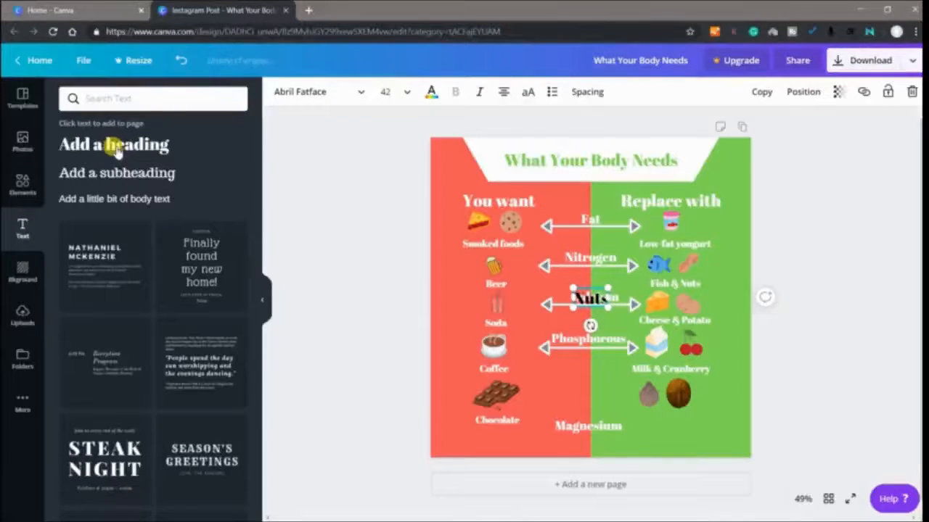
{"action": "type", "text": "Nuts &"}
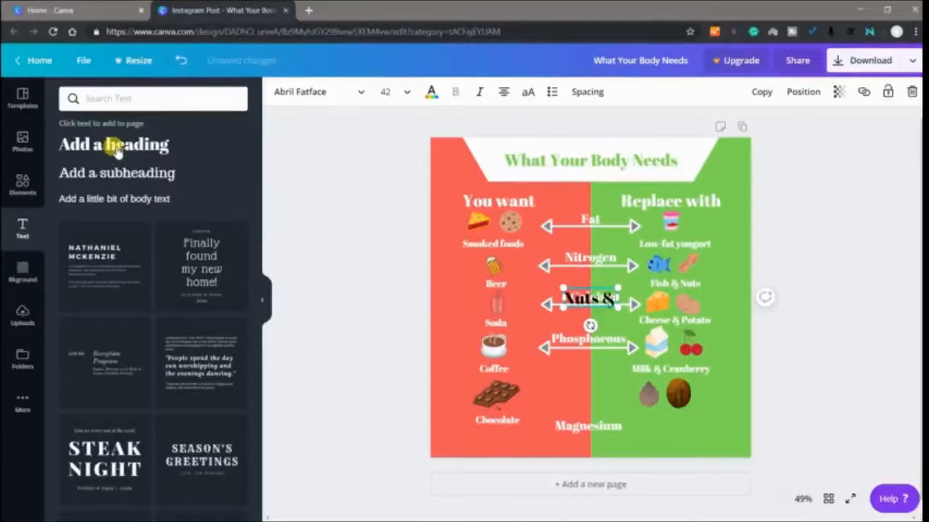
{"action": "type", "text": " Pine"}
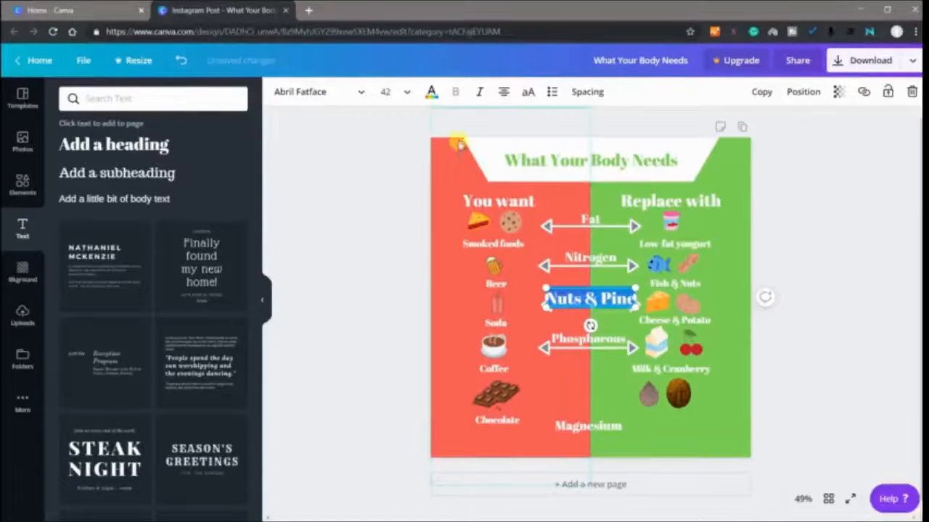
Set the "Nuts & Pine" text to size 24 in white and place it beneath the pine and walnut icons
{"action": "left_click", "coordinate": [385, 91]}
{"action": "left_click", "coordinate": [392, 154]}
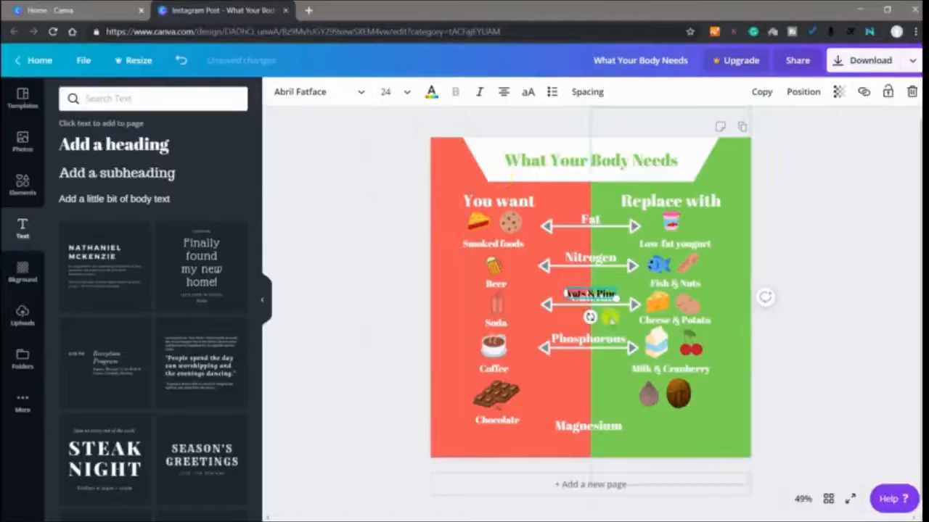
{"action": "left_click", "coordinate": [430, 91]}
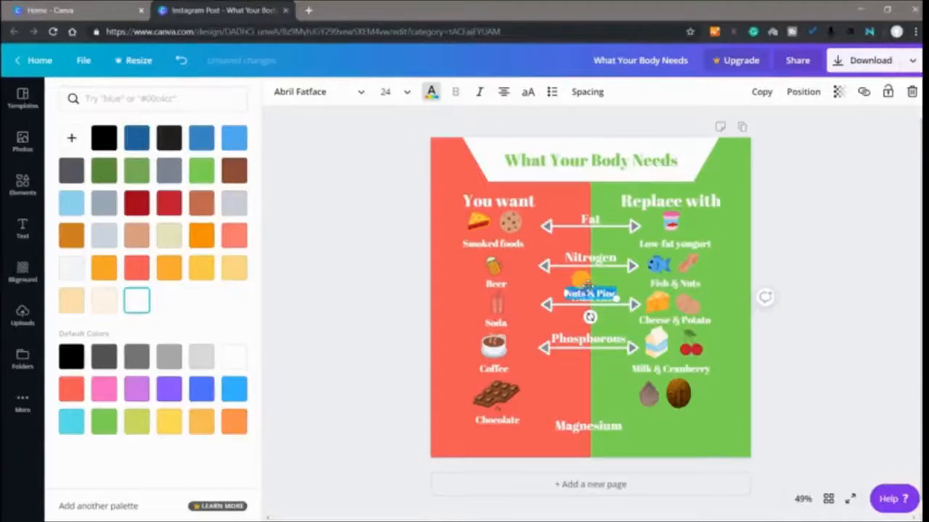
{"action": "left_click_drag", "start_coordinate": [584, 285], "coordinate": [668, 411]}
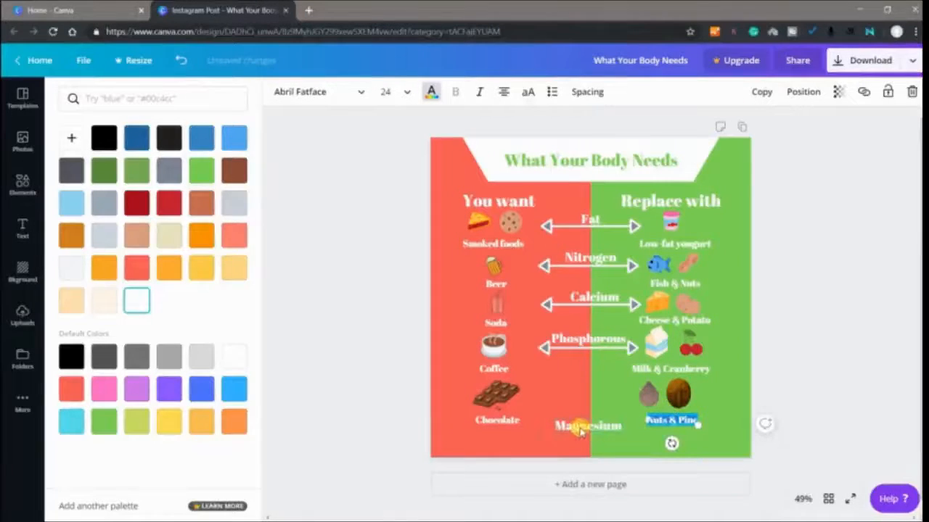
Duplicate a double-headed arrow into the chocolate row and place the "Magnesium" text just above it
{"action": "left_click", "coordinate": [584, 305]}
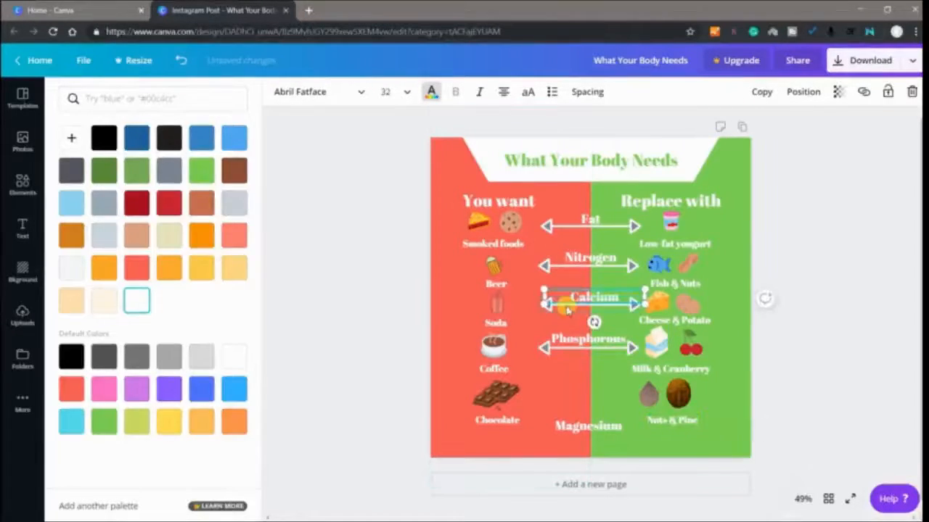
{"action": "left_click_drag", "start_coordinate": [566, 306], "coordinate": [553, 395]}
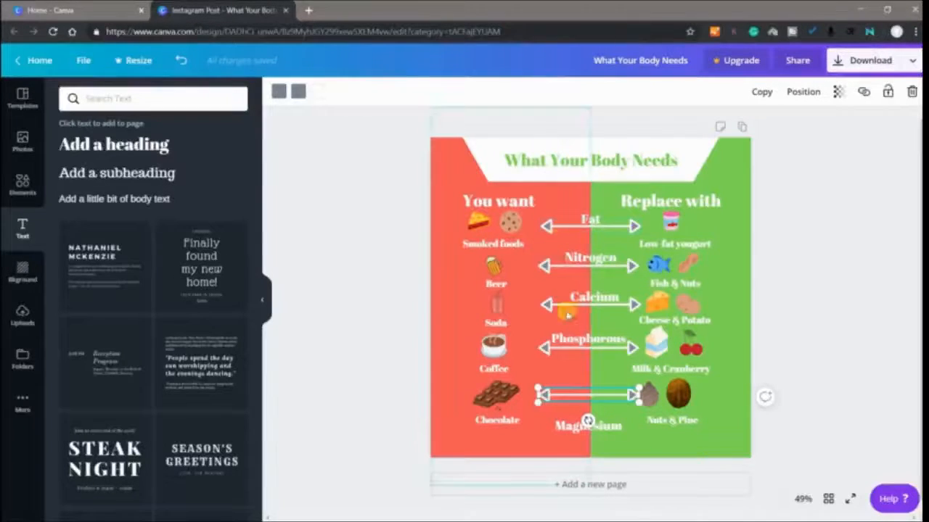
{"action": "left_click", "coordinate": [572, 428]}
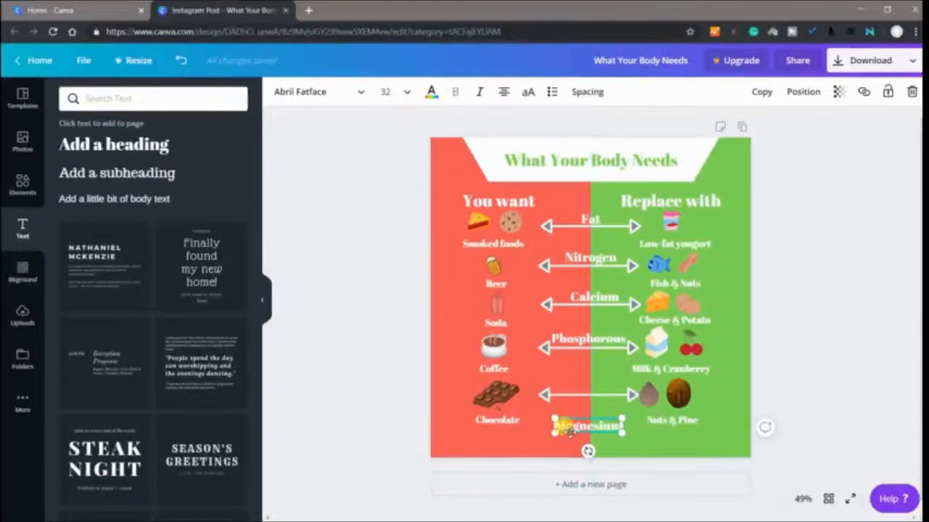
{"action": "left_click_drag", "start_coordinate": [570, 435], "coordinate": [573, 395]}
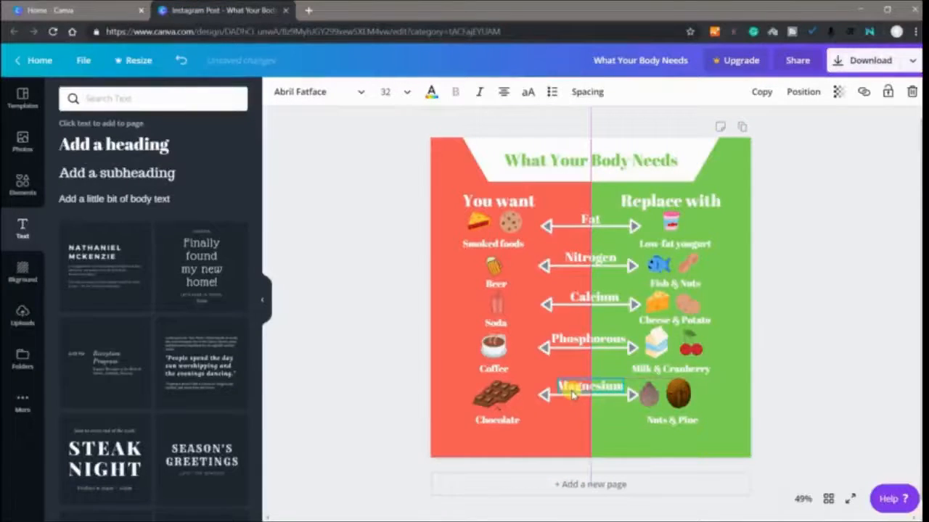
{"action": "left_click", "coordinate": [366, 387]}
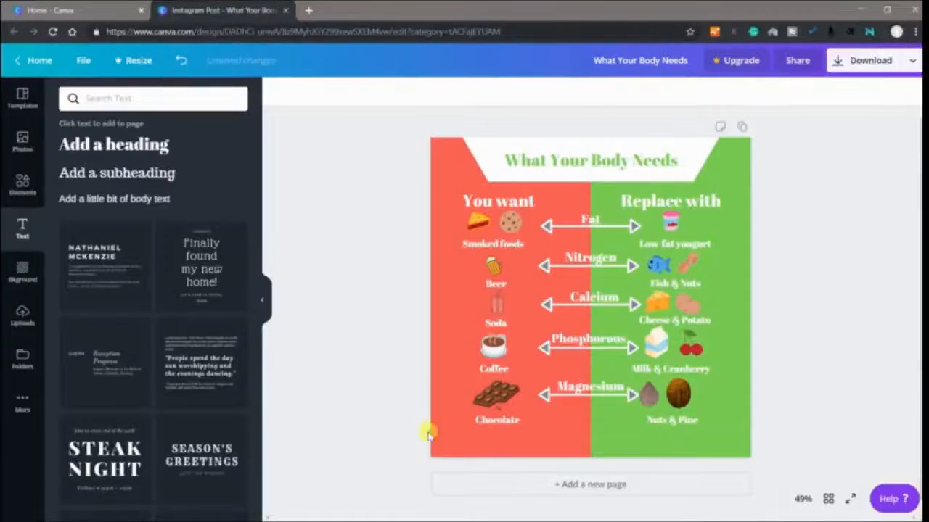
Nudge the "Nuts & Pine" text slightly left beneath its icons, then collapse the side panel to show the whole design
{"action": "left_click", "coordinate": [669, 421]}
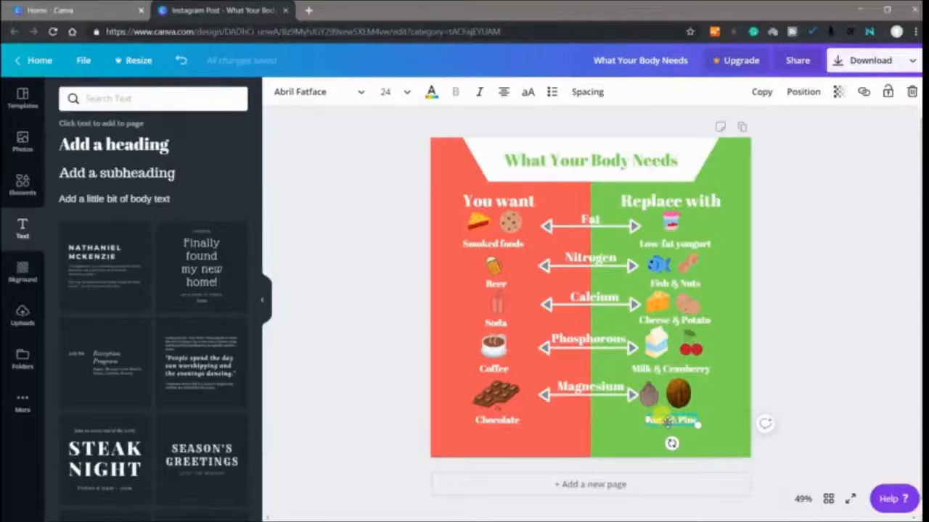
{"action": "left_click_drag", "start_coordinate": [666, 422], "coordinate": [664, 423]}
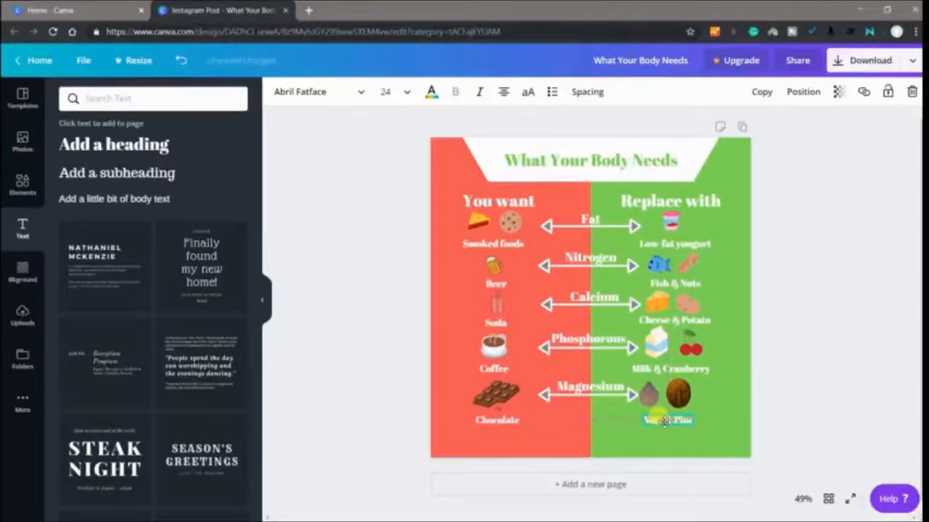
{"action": "left_click", "coordinate": [792, 359]}
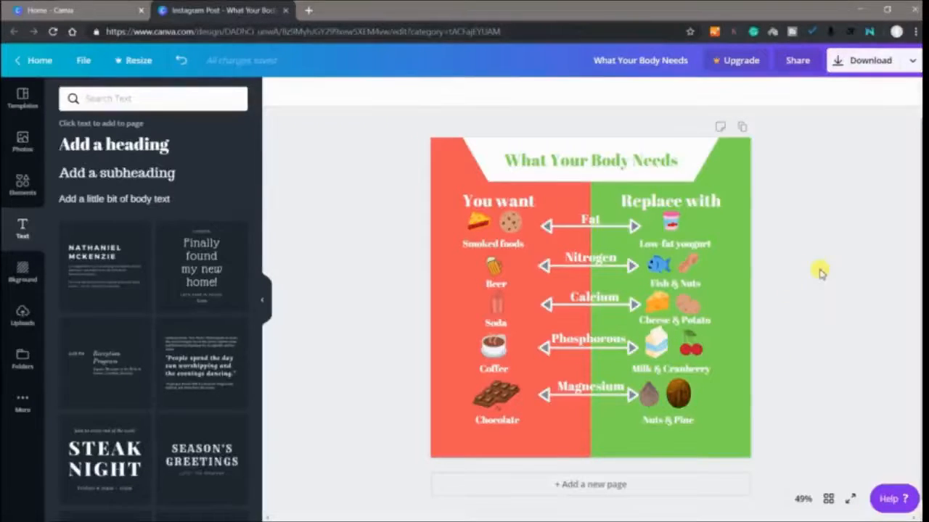
{"action": "left_click", "coordinate": [267, 300]}
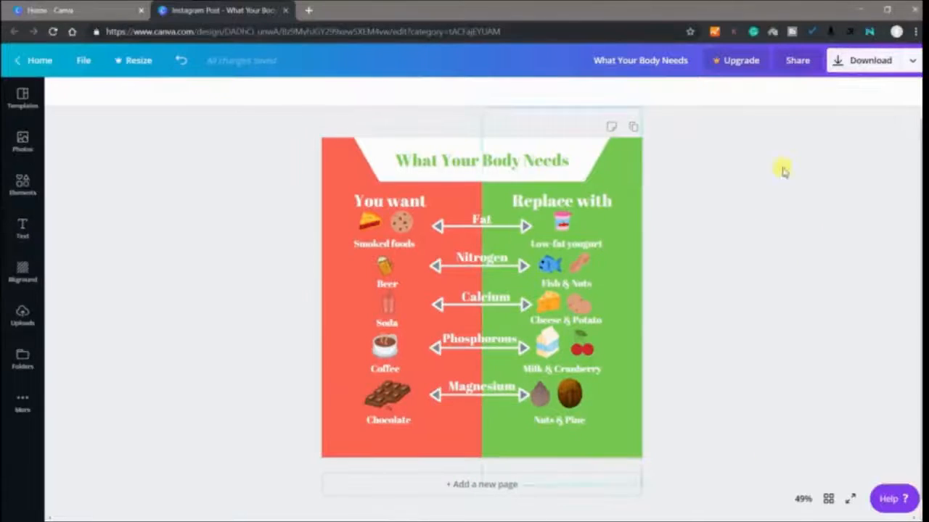